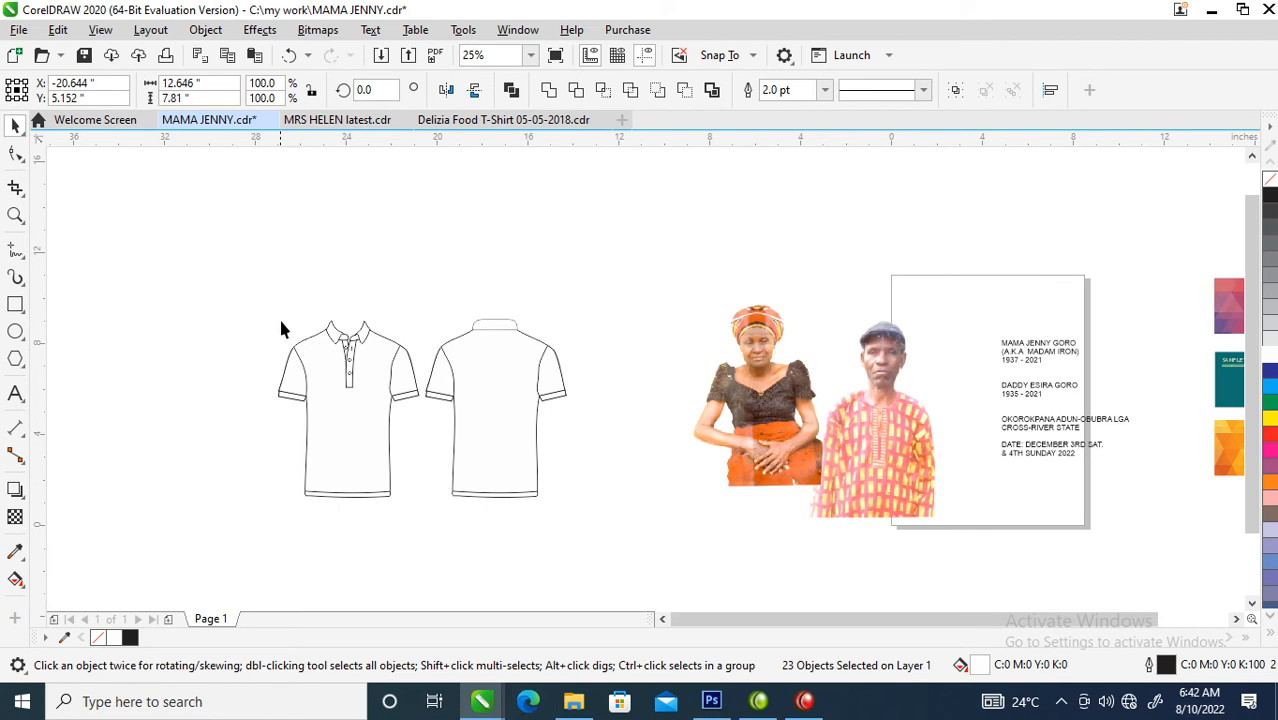
- Move the photo of the couple straight down, keeping it beside and partly over the page's lower-left area
{"action": "key", "text": "z"}
{"action": "left_click_drag", "start_coordinate": [253, 286], "coordinate": [646, 520]}
{"action": "scroll", "coordinate": [499, 373], "scroll_direction": "down", "scroll_amount": 2}
{"action": "left_click_drag", "start_coordinate": [633, 277], "coordinate": [1008, 465]}
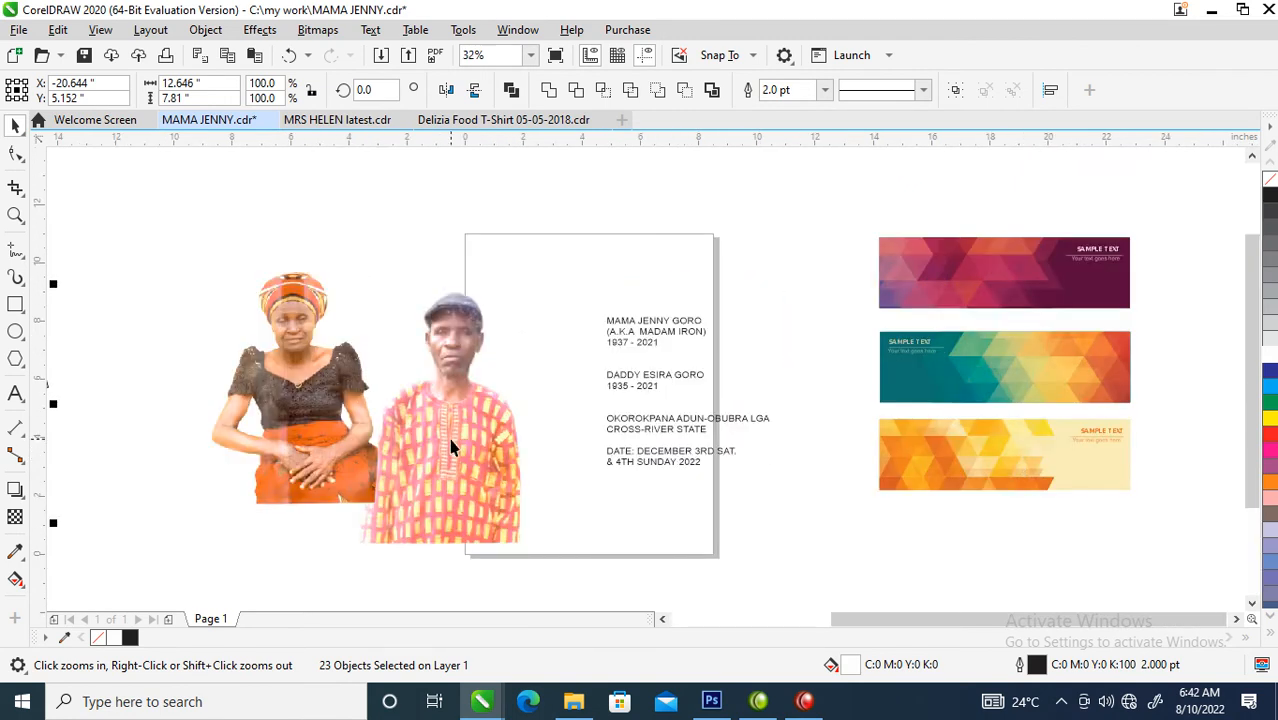
{"action": "key", "text": "space"}
{"action": "left_click_drag", "start_coordinate": [324, 385], "coordinate": [327, 480]}
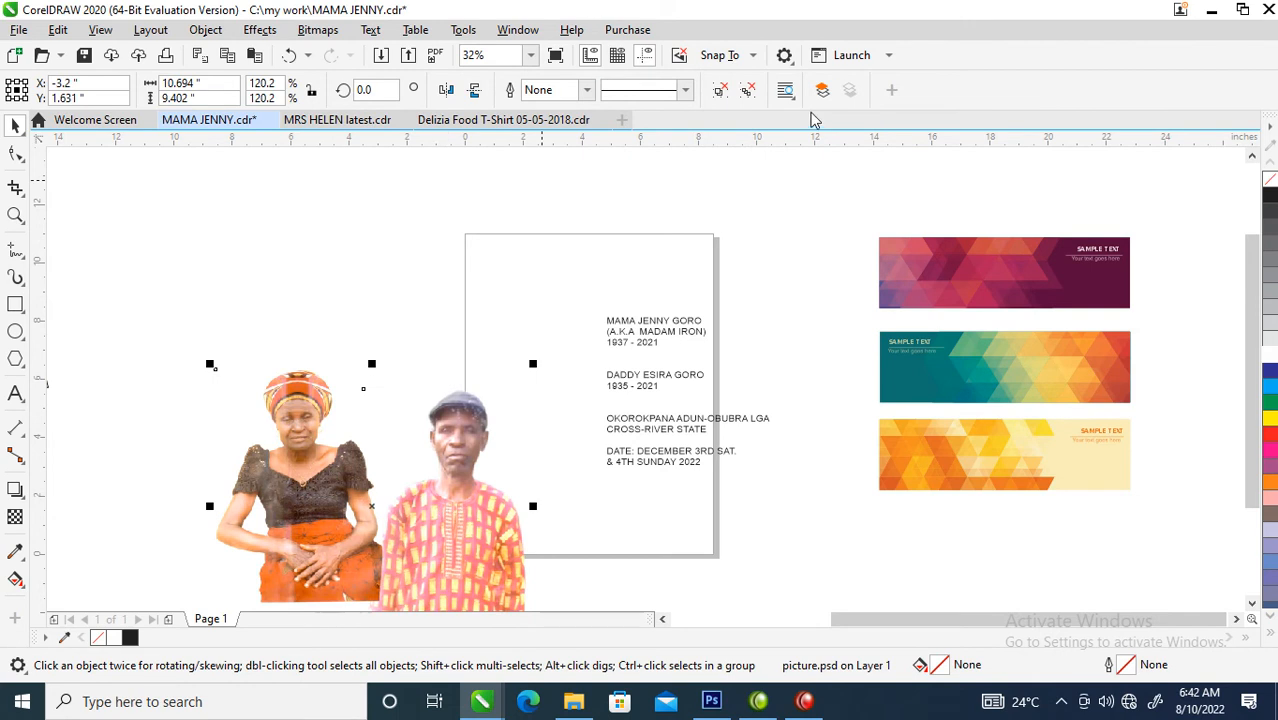
- Move all the text blocks off the page to above the photo, and add a rectangle matching the page size
{"action": "left_click", "coordinate": [622, 406]}
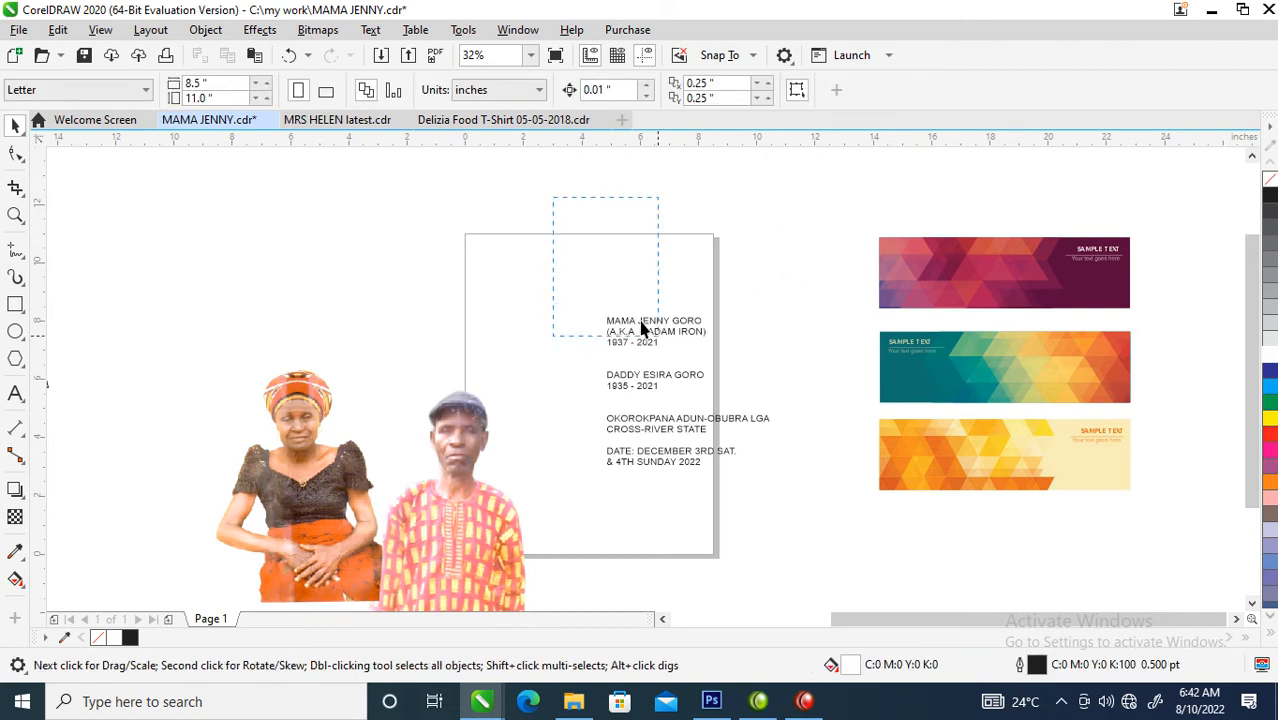
{"action": "left_click_drag", "start_coordinate": [593, 280], "coordinate": [778, 470]}
{"action": "left_click_drag", "start_coordinate": [676, 324], "coordinate": [214, 217]}
{"action": "left_click", "coordinate": [608, 340]}
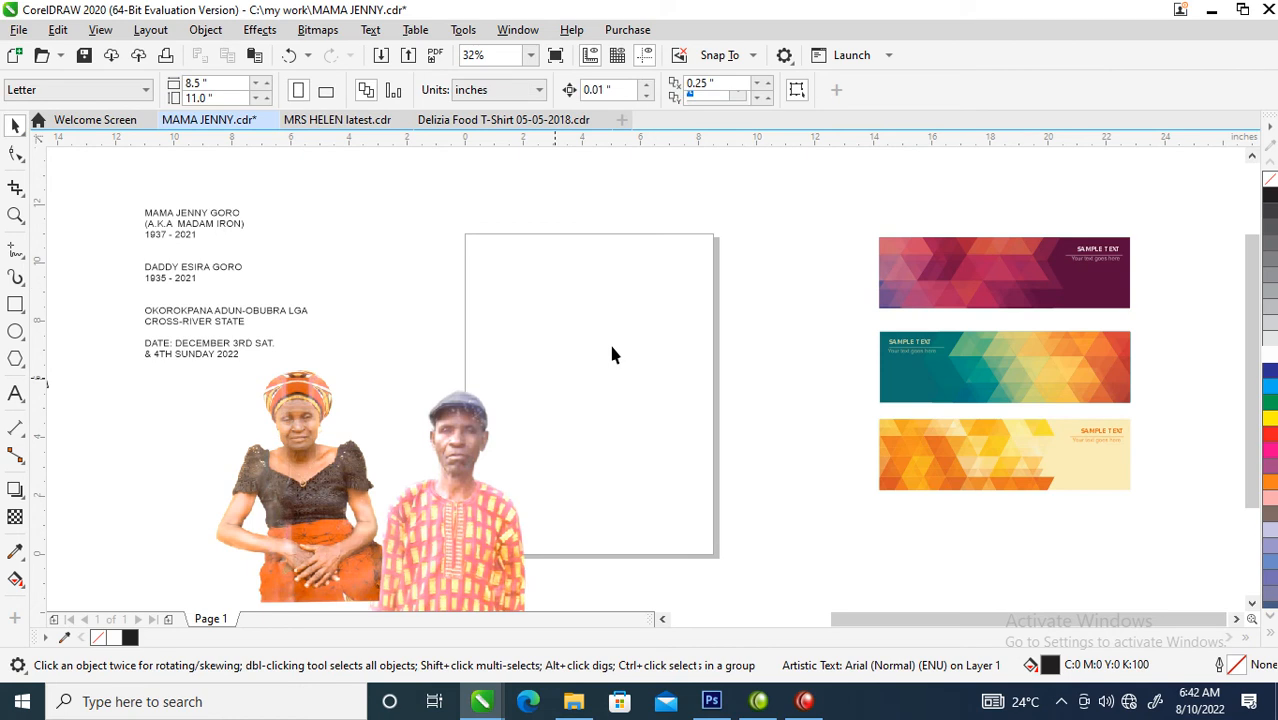
{"action": "double_click", "coordinate": [15, 306]}
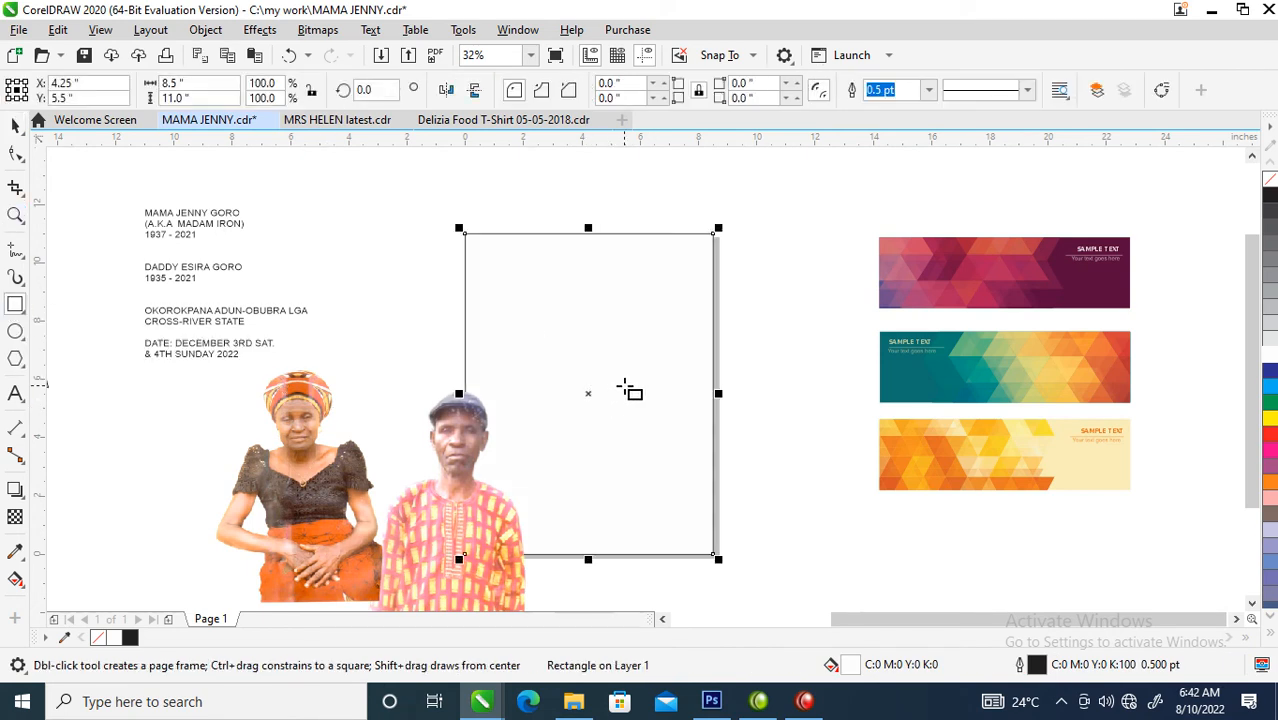
{"action": "key", "text": "space"}
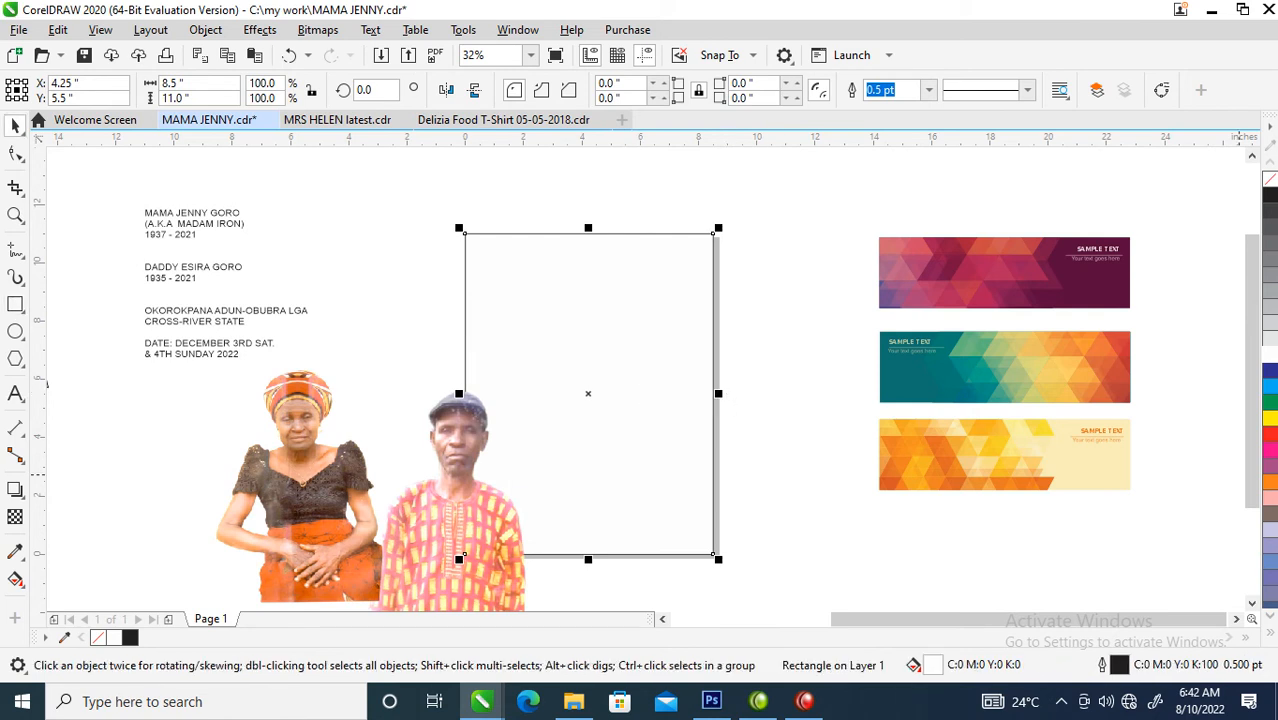
- Ungroup the three geometric banners and delete the sample text from each one
{"action": "left_click", "coordinate": [1090, 367]}
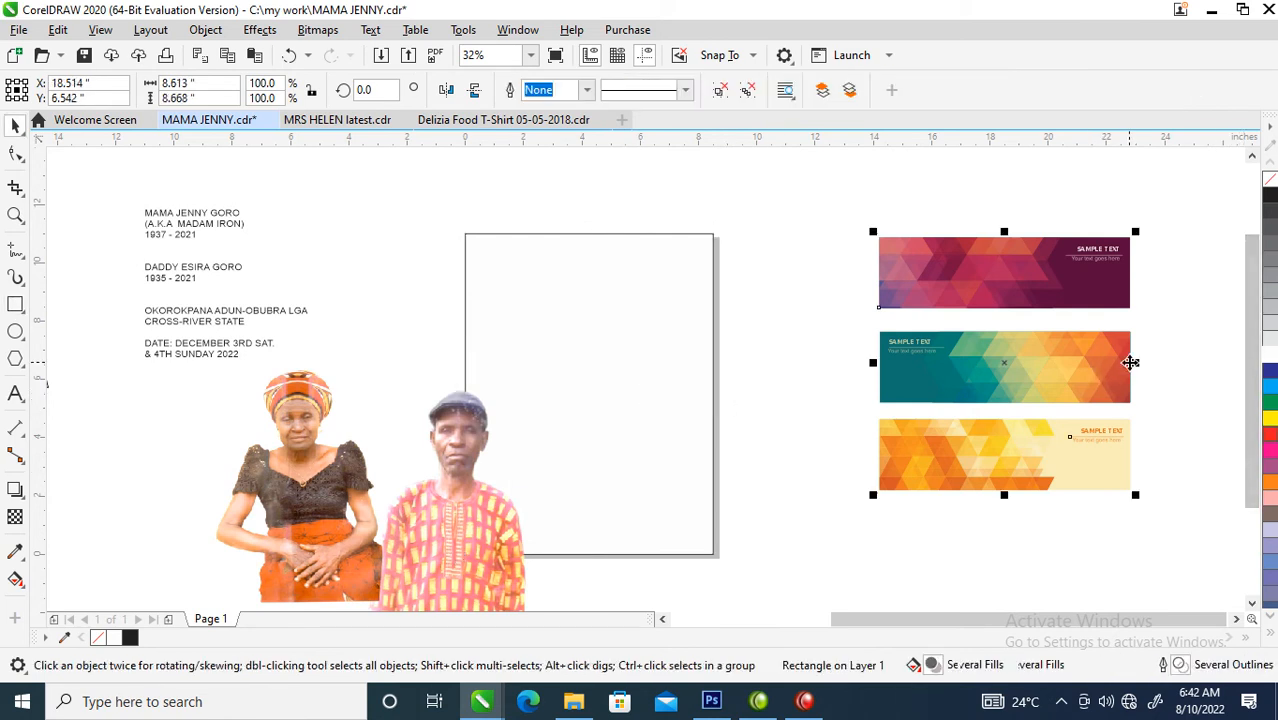
{"action": "left_click", "coordinate": [719, 91]}
{"action": "left_click_drag", "start_coordinate": [824, 320], "coordinate": [941, 378]}
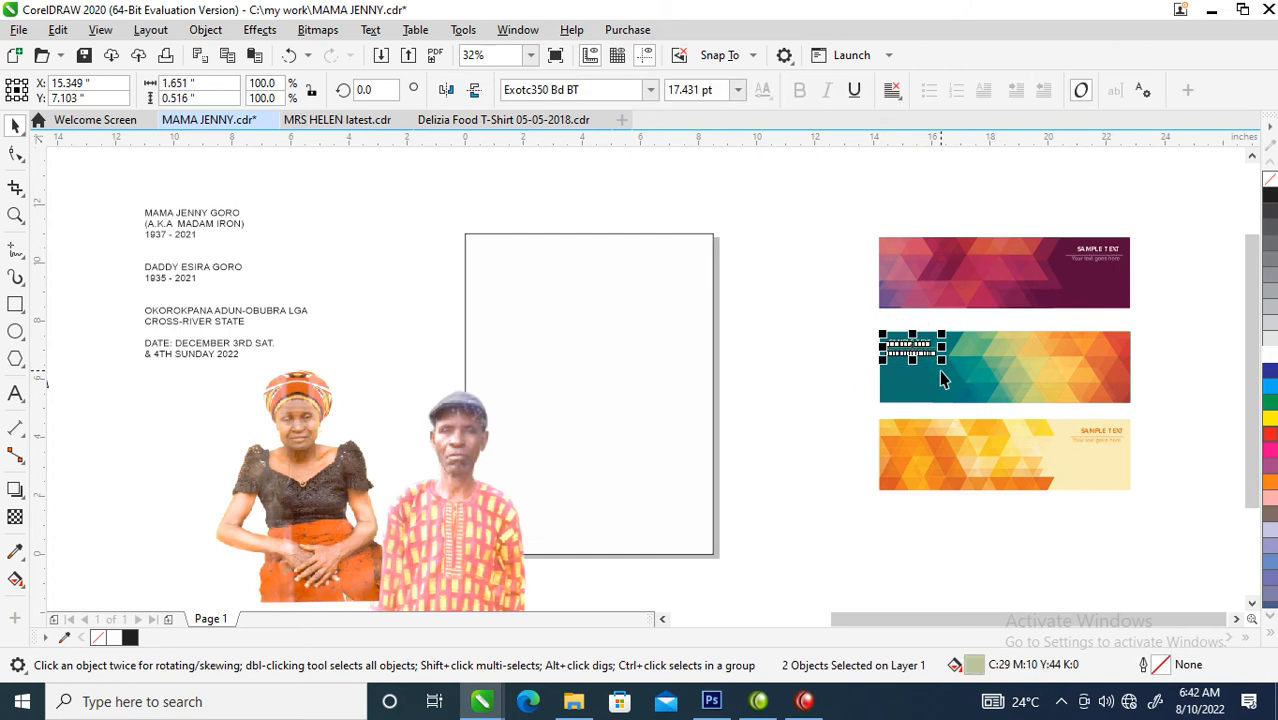
{"action": "key", "text": "Delete"}
{"action": "left_click_drag", "start_coordinate": [1166, 198], "coordinate": [1050, 294]}
{"action": "key", "text": "Delete"}
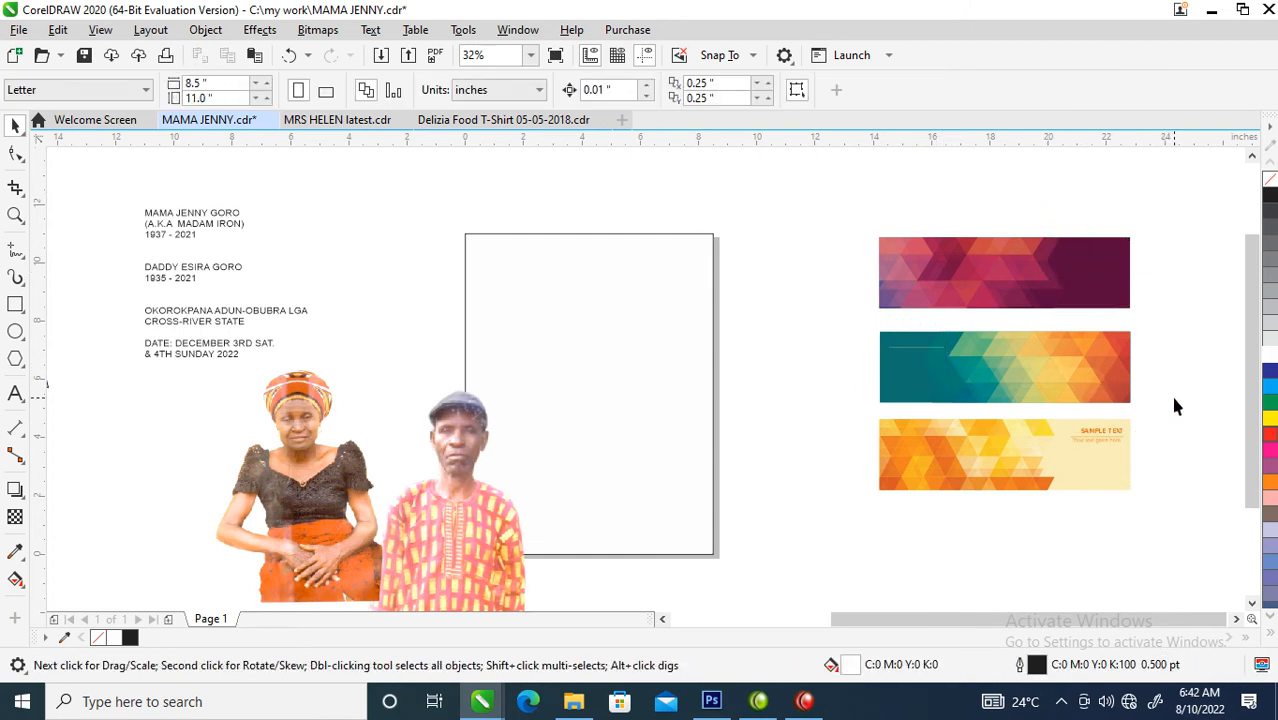
{"action": "left_click_drag", "start_coordinate": [1037, 468], "coordinate": [1034, 461]}
{"action": "left_click_drag", "start_coordinate": [1183, 413], "coordinate": [1044, 467]}
{"action": "key", "text": "Delete"}
- Move the teal and orange banner onto the page and rotate it 90 degrees so its orange end is on top
{"action": "left_click_drag", "start_coordinate": [1150, 318], "coordinate": [856, 416]}
{"action": "left_click_drag", "start_coordinate": [1045, 372], "coordinate": [603, 337]}
{"action": "left_click", "coordinate": [675, 335]}
{"action": "left_click_drag", "start_coordinate": [691, 293], "coordinate": [549, 248]}
{"action": "key", "text": "z"}
{"action": "left_click_drag", "start_coordinate": [485, 194], "coordinate": [719, 476]}
{"action": "left_click_drag", "start_coordinate": [893, 300], "coordinate": [503, 600]}
{"action": "key", "text": "space"}
{"action": "left_click_drag", "start_coordinate": [945, 282], "coordinate": [473, 578]}
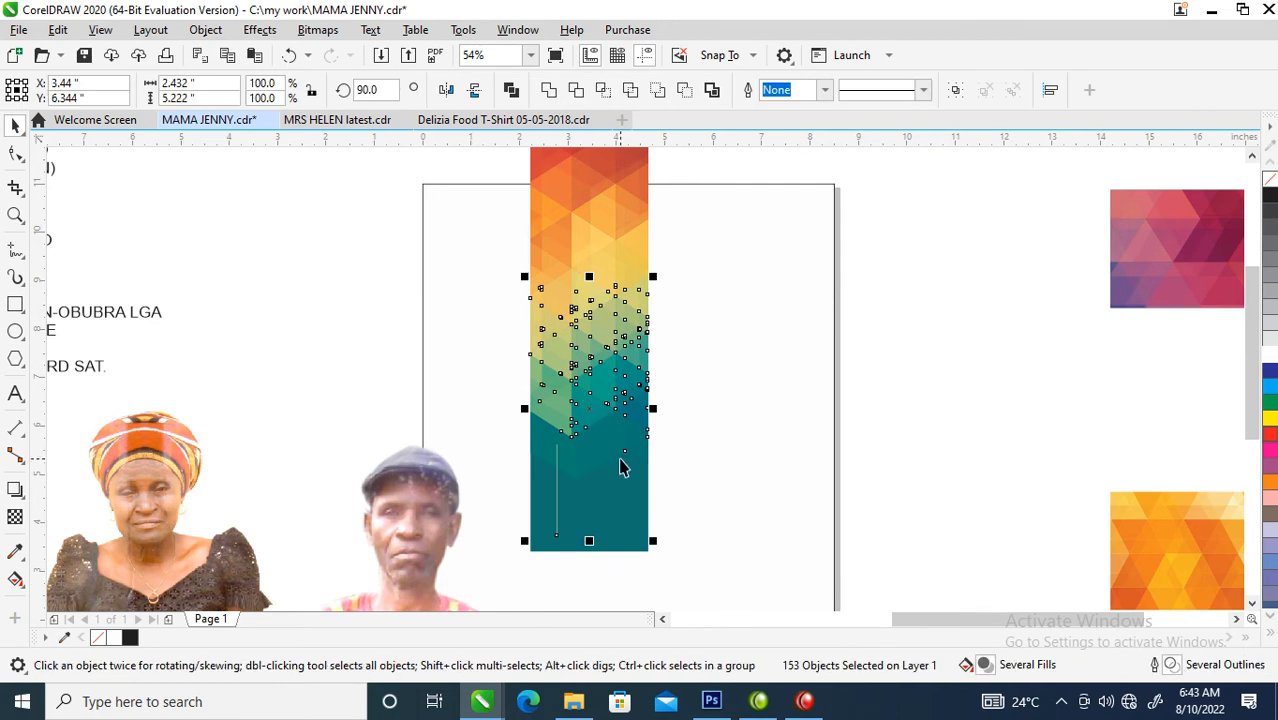
{"action": "key", "text": "Delete"}
{"action": "left_click", "coordinate": [610, 408]}
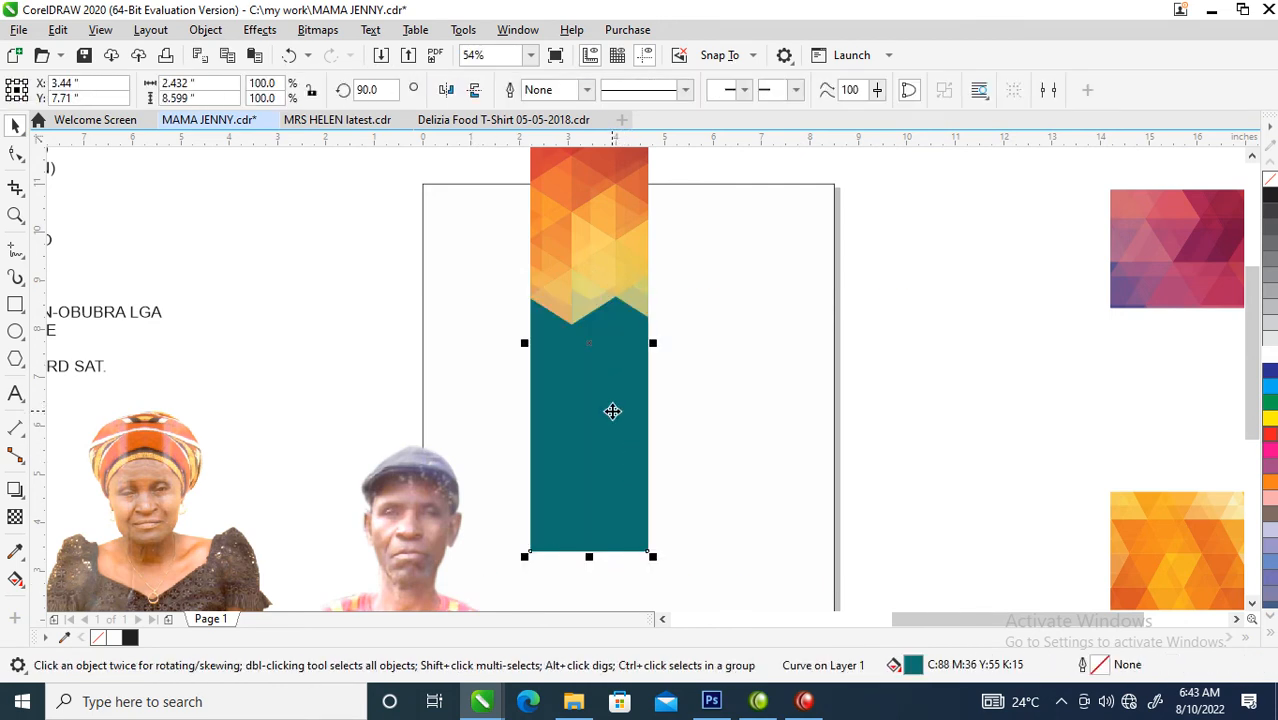
{"action": "key", "text": "Delete"}
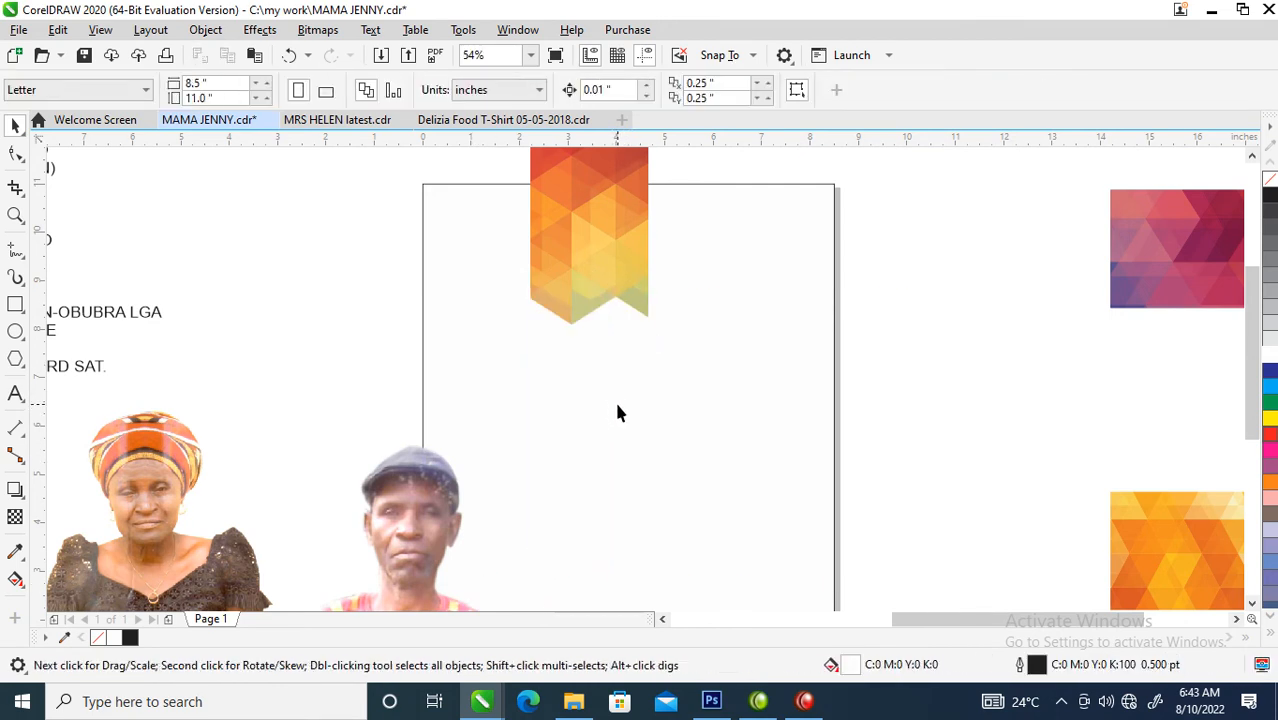
{"action": "key", "text": "ctrl+z"}
{"action": "key", "text": "ctrl+z"}
- Stretch the rotated banner to about 5.83 inches wide and position it near the upper middle of the page
{"action": "scroll", "coordinate": [630, 403], "scroll_direction": "down", "scroll_amount": 2}
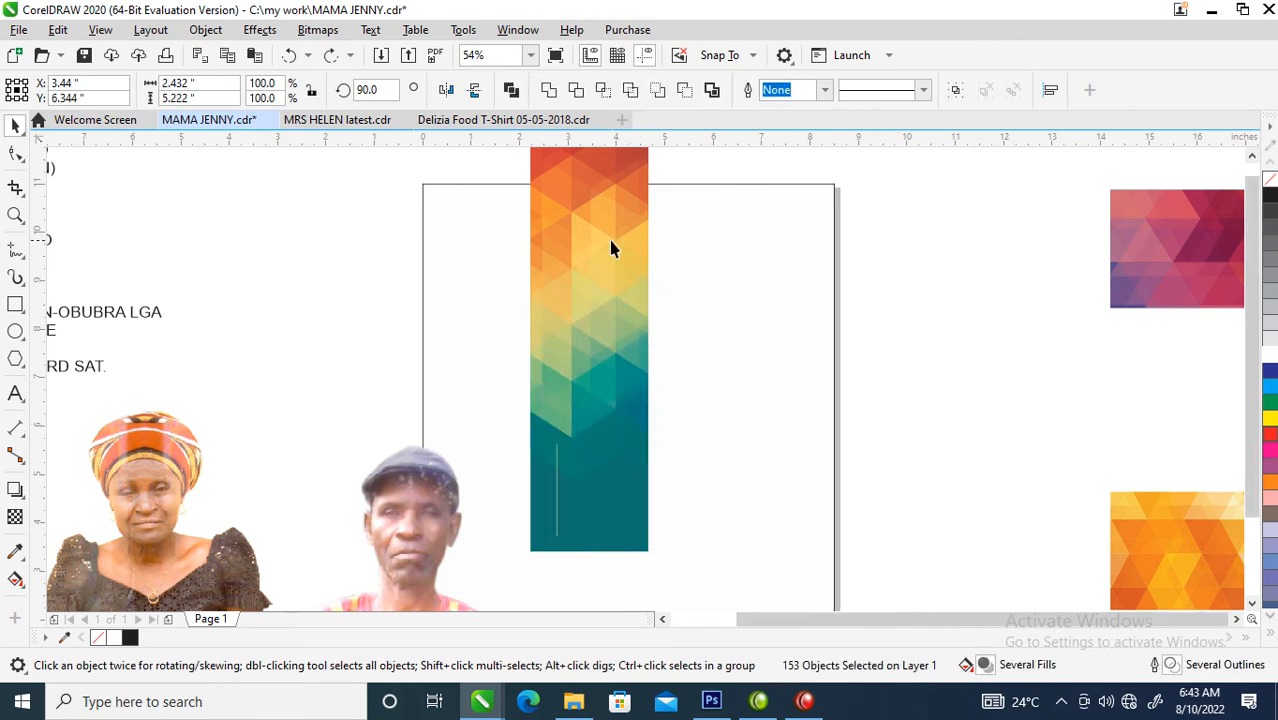
{"action": "left_click_drag", "start_coordinate": [644, 374], "coordinate": [720, 374]}
{"action": "left_click_drag", "start_coordinate": [667, 340], "coordinate": [653, 360]}
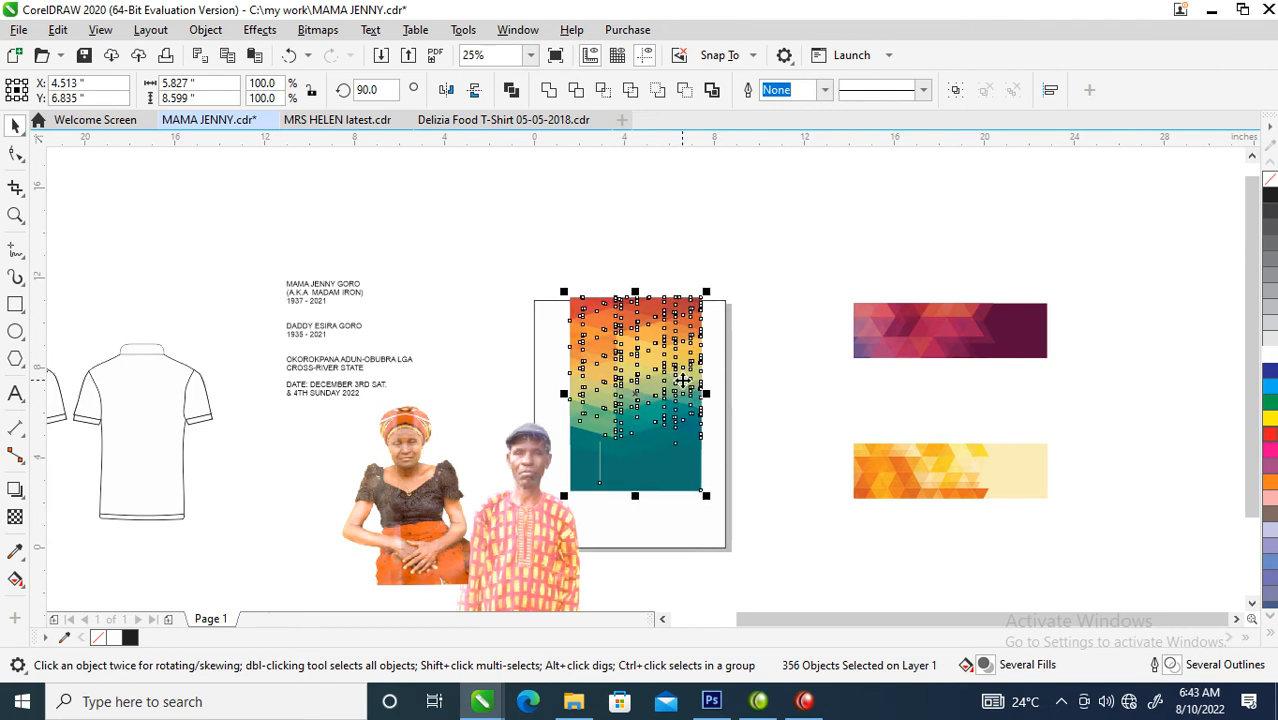
- Convert the selected banner shapes into a single CMYK bitmap at 300 dpi
{"action": "key", "text": "z"}
{"action": "left_click_drag", "start_coordinate": [487, 264], "coordinate": [832, 544]}
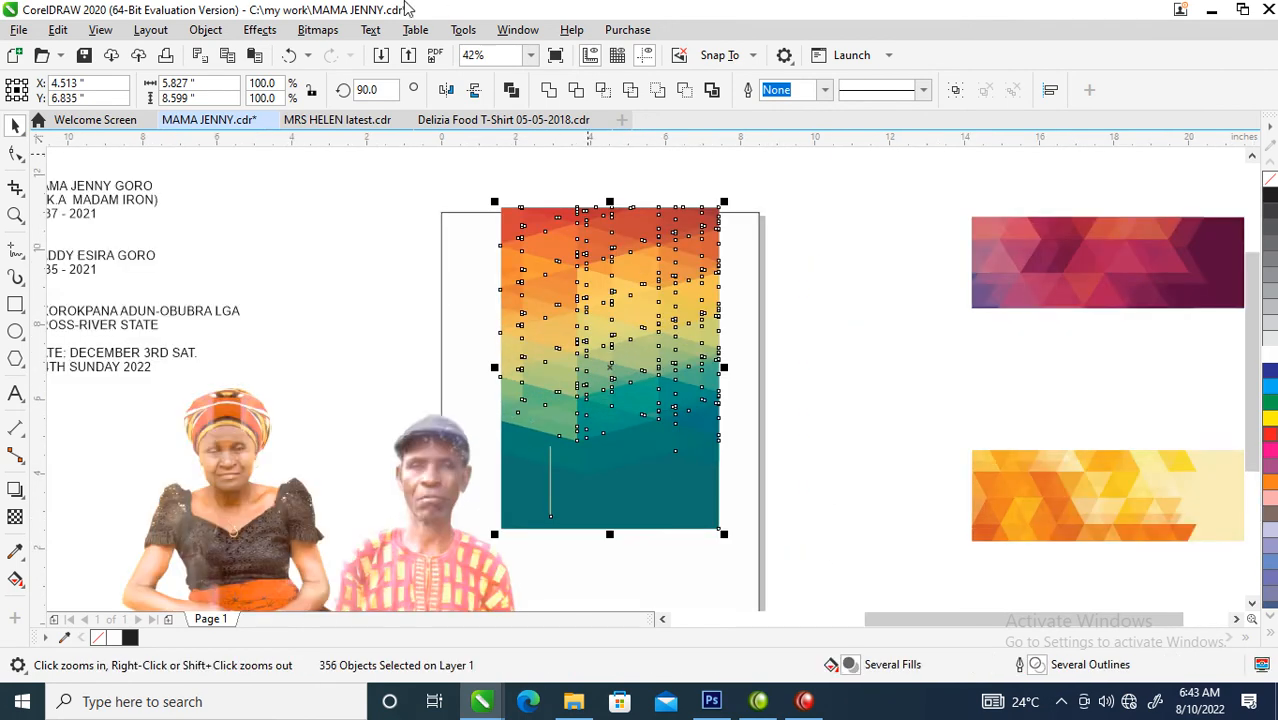
{"action": "left_click", "coordinate": [317, 32]}
{"action": "left_click", "coordinate": [352, 54]}
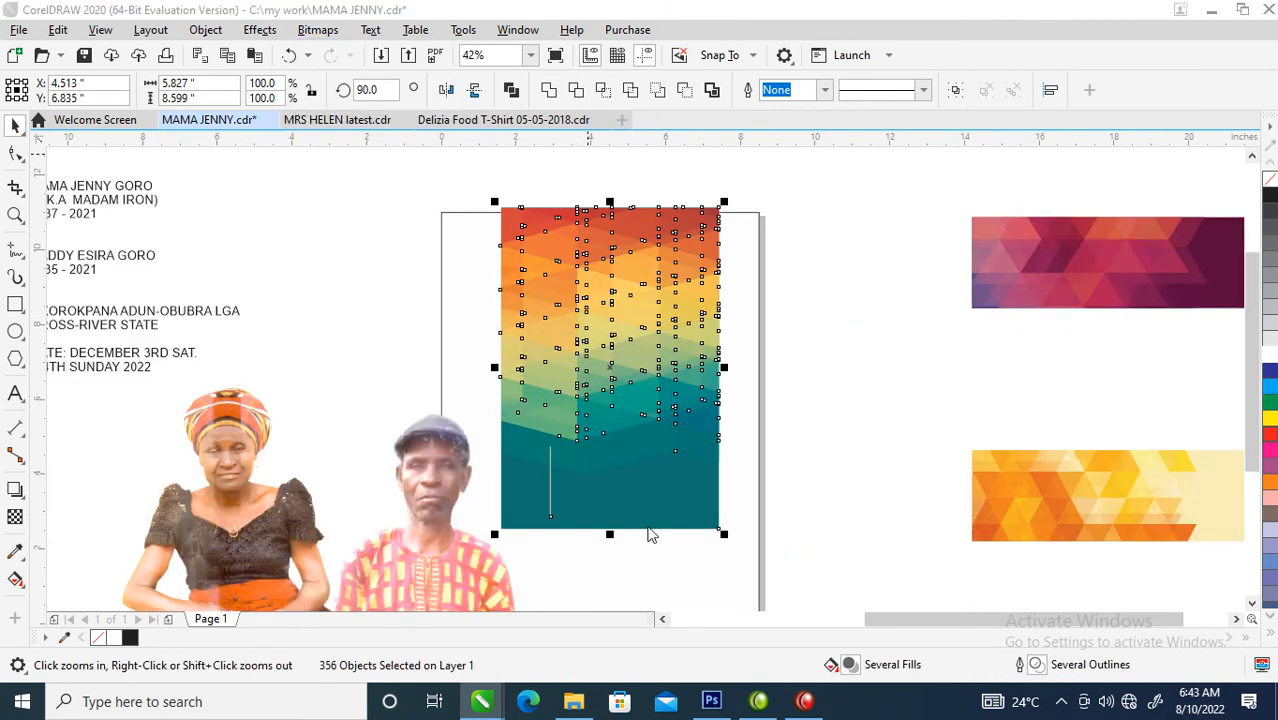
{"action": "left_click", "coordinate": [664, 455]}
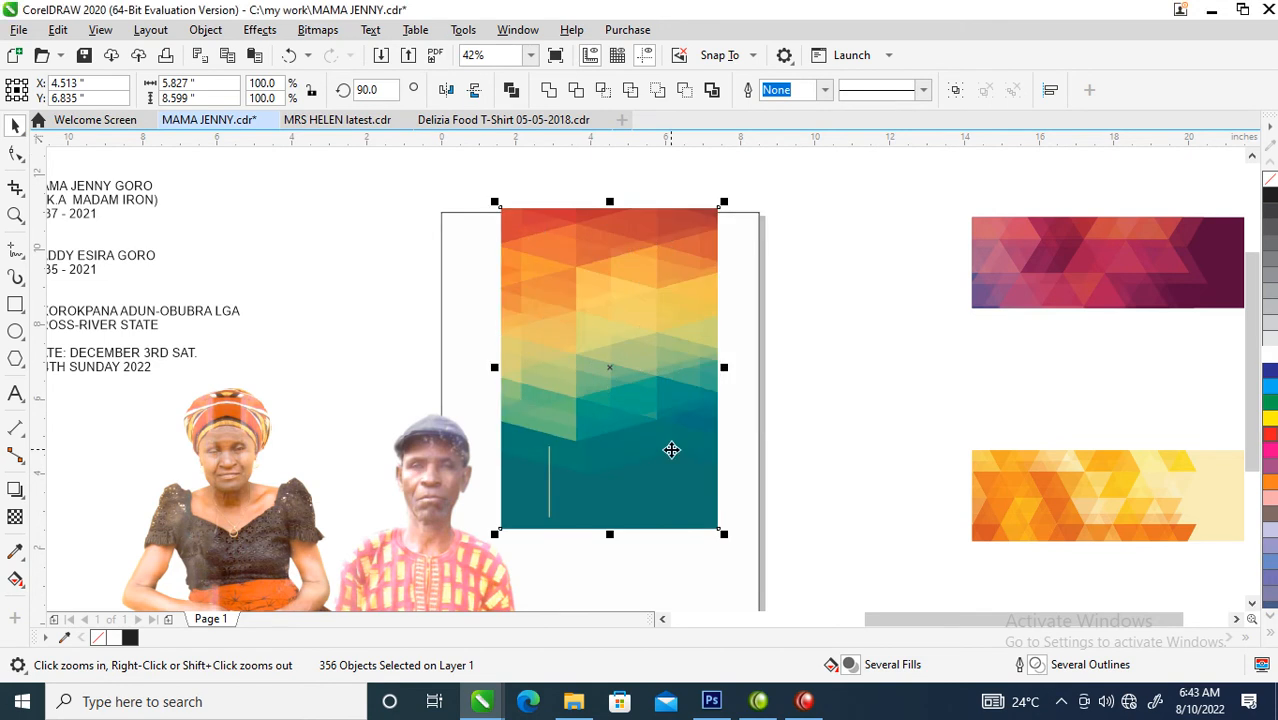
- Apply a vertical fountain transparency that fades out the banner's lower half, and convert the faded banner to a 300 dpi bitmap
{"action": "left_click", "coordinate": [15, 516]}
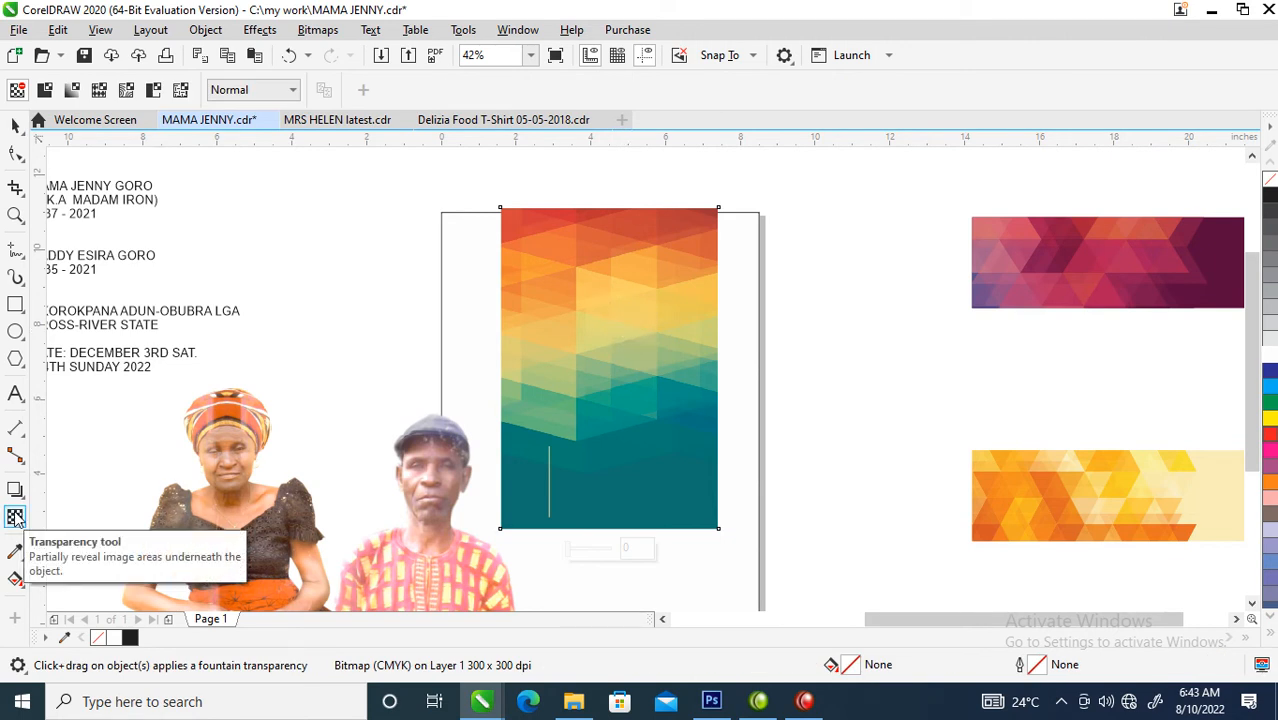
{"action": "left_click_drag", "start_coordinate": [625, 264], "coordinate": [625, 411]}
{"action": "key", "text": "space"}
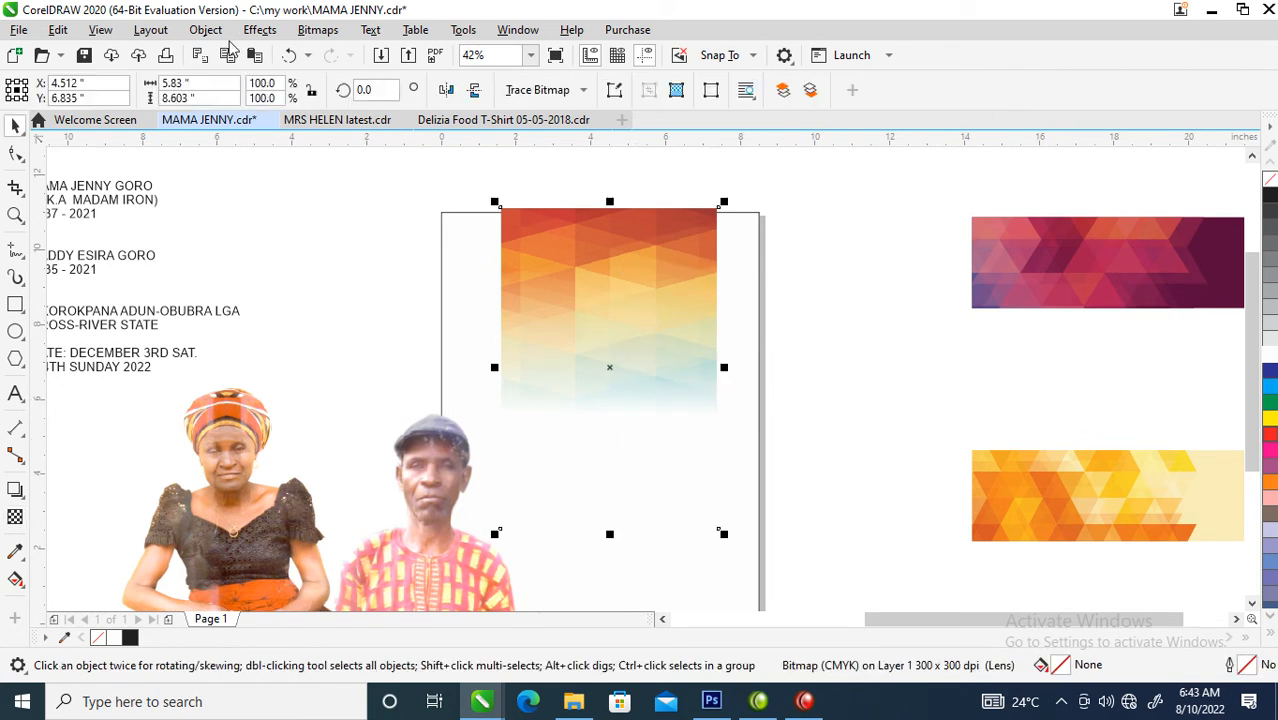
{"action": "left_click", "coordinate": [312, 33]}
{"action": "left_click", "coordinate": [349, 57]}
{"action": "left_click", "coordinate": [665, 449]}
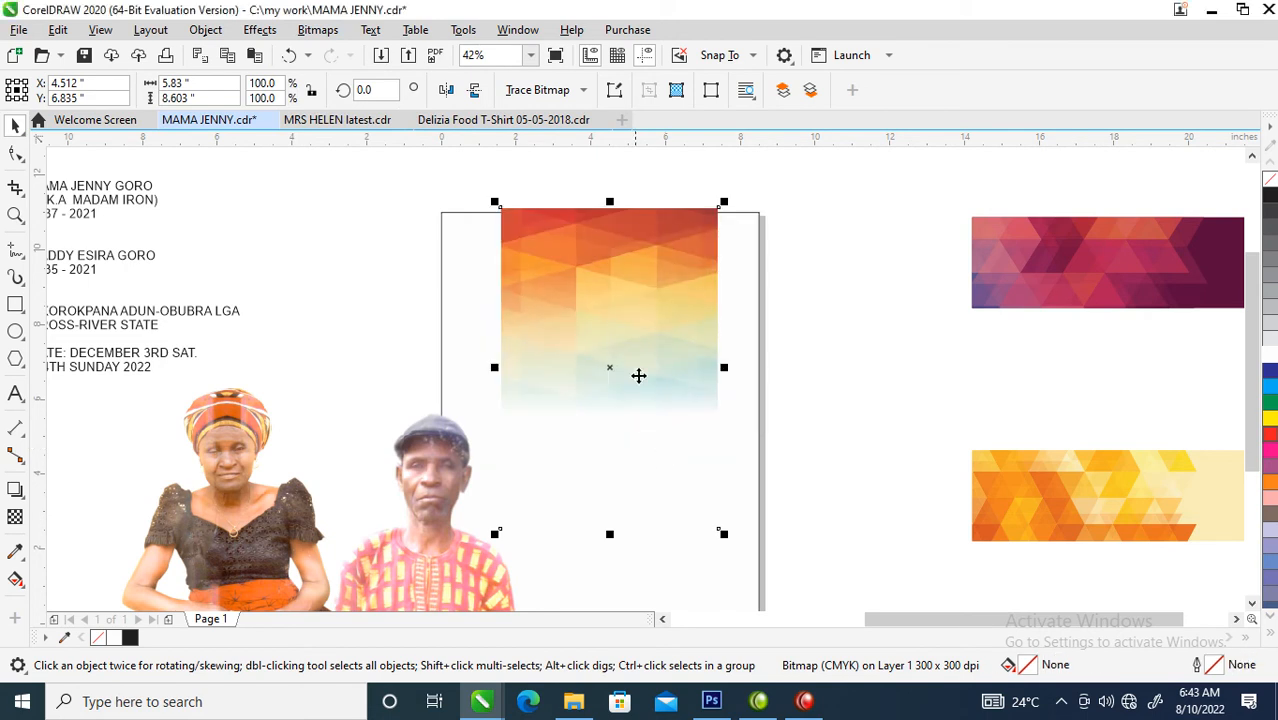
- Reposition the faded bitmap and stretch it to about 9.3 by 10.25 inches so it extends past both page sides
{"action": "left_click_drag", "start_coordinate": [671, 360], "coordinate": [658, 393]}
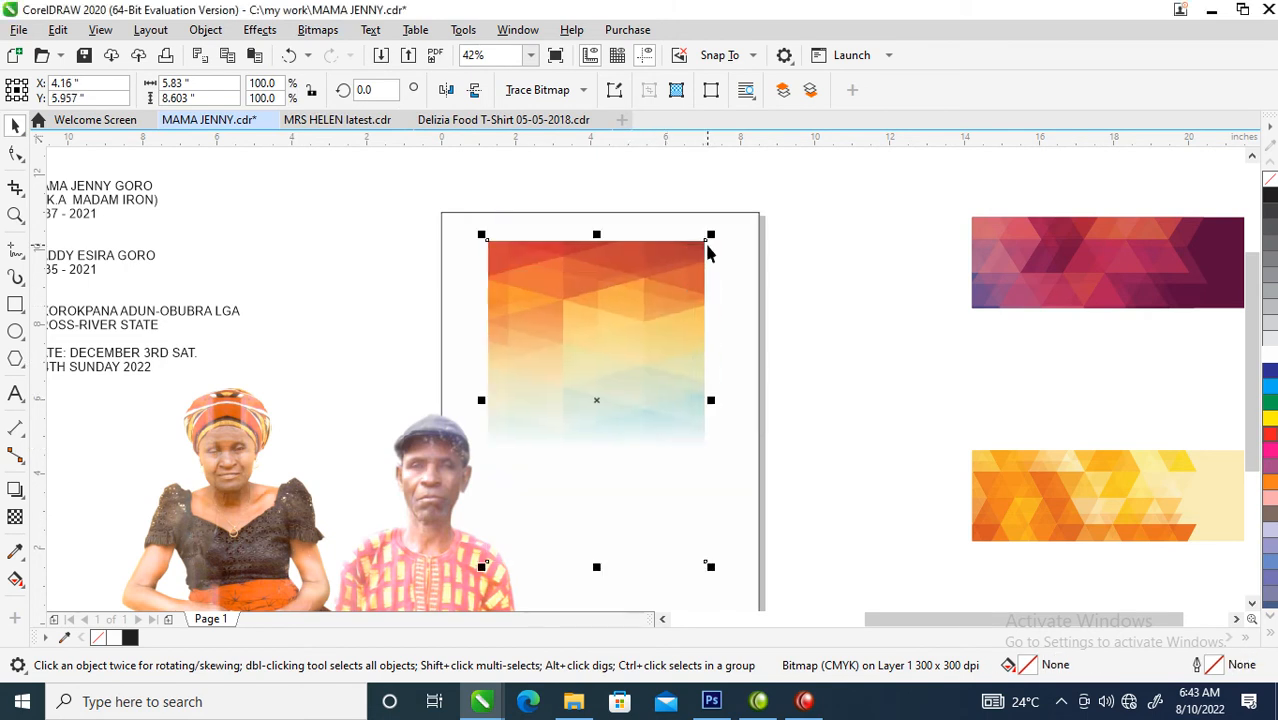
{"action": "left_click_drag", "start_coordinate": [681, 333], "coordinate": [678, 390]}
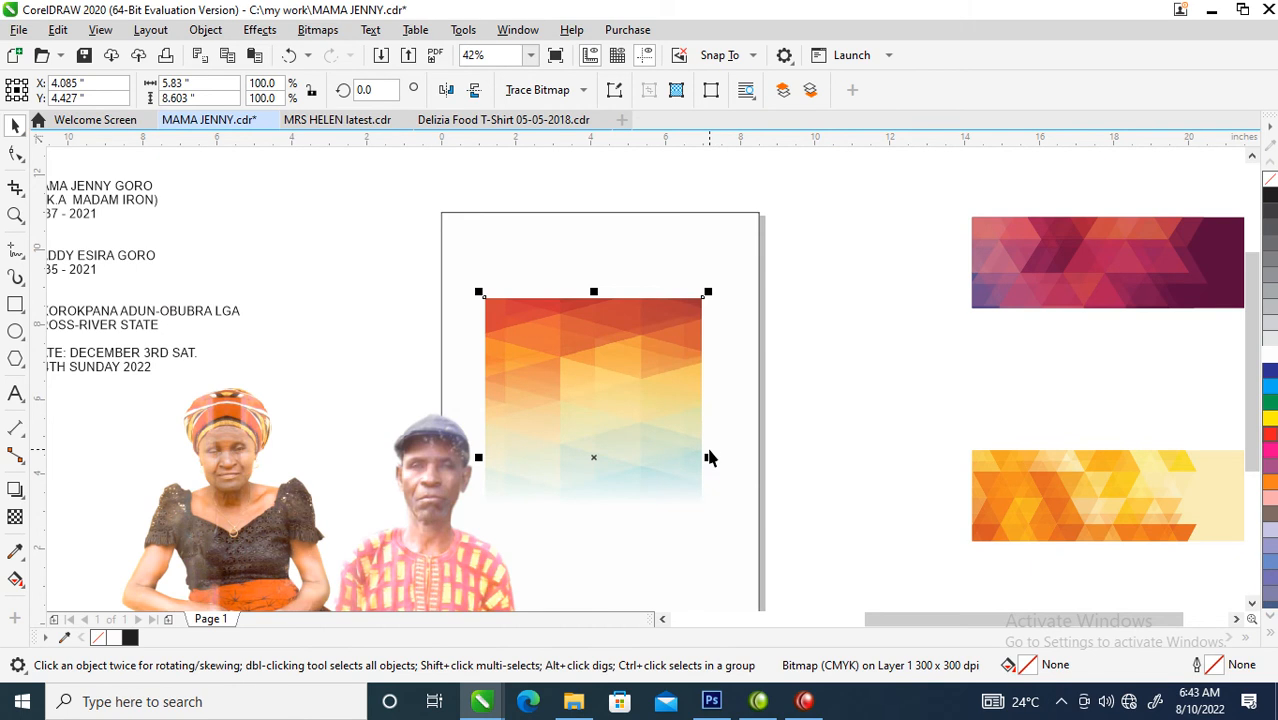
{"action": "left_click_drag", "start_coordinate": [709, 457], "coordinate": [773, 449]}
{"action": "left_click_drag", "start_coordinate": [662, 354], "coordinate": [674, 328]}
{"action": "left_click_drag", "start_coordinate": [606, 266], "coordinate": [606, 234]}
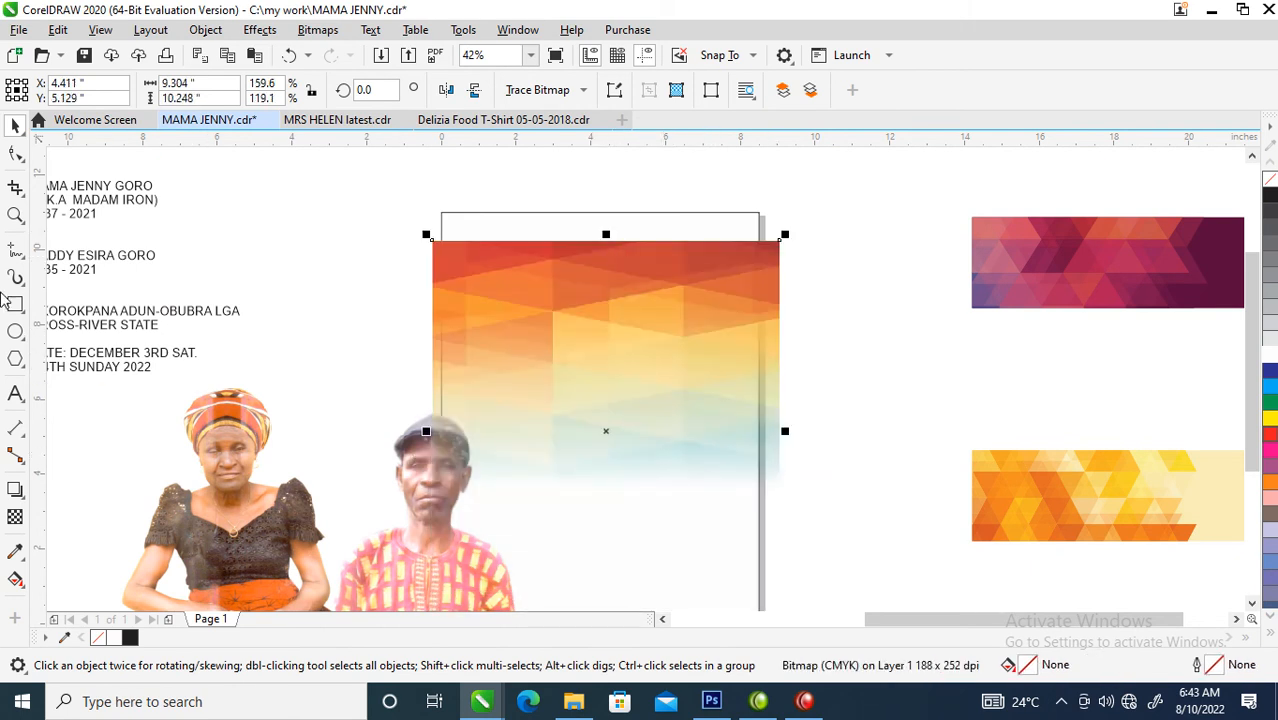
- Draw a rectangle about 11.89 by 4.14 inches over the page's top and move it aside to expose the pattern
{"action": "left_click", "coordinate": [15, 305]}
{"action": "left_click_drag", "start_coordinate": [388, 177], "coordinate": [833, 331]}
{"action": "key", "text": "space"}
{"action": "left_click_drag", "start_coordinate": [794, 258], "coordinate": [501, 251]}
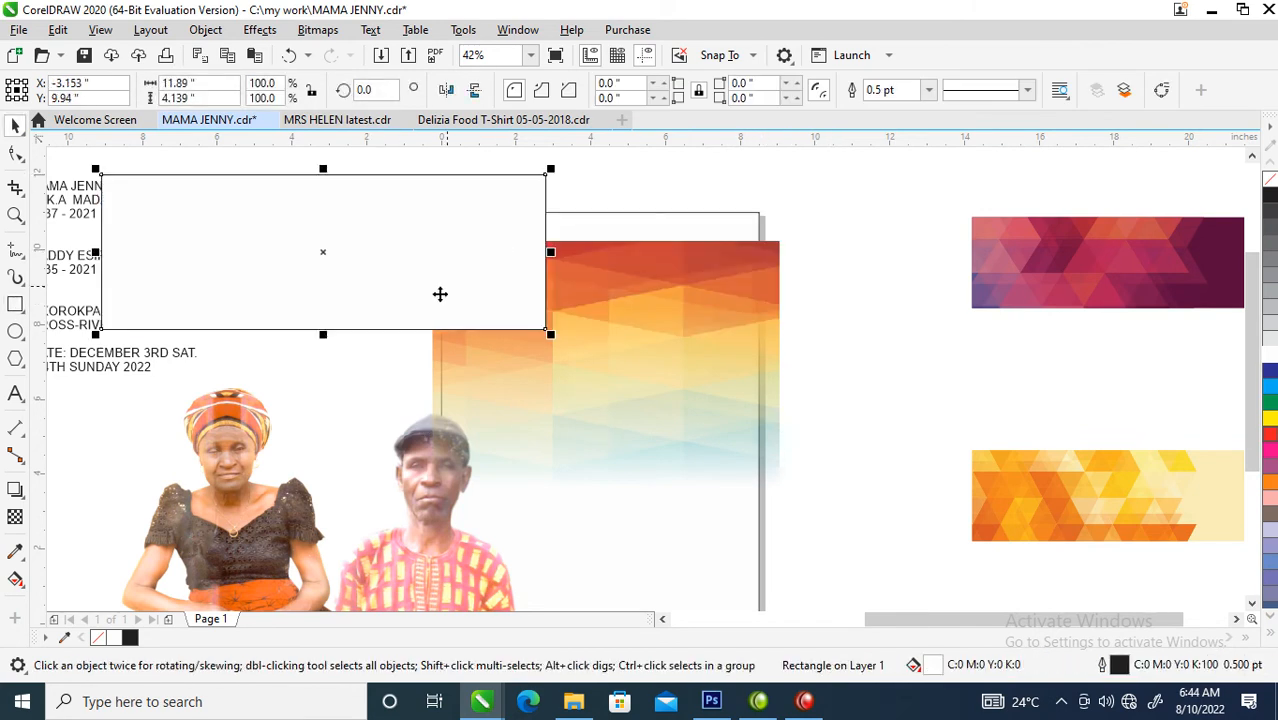
- Fill the new rectangle with the red sampled from the pattern's top edge and place it over the page's top
{"action": "left_click", "coordinate": [16, 553]}
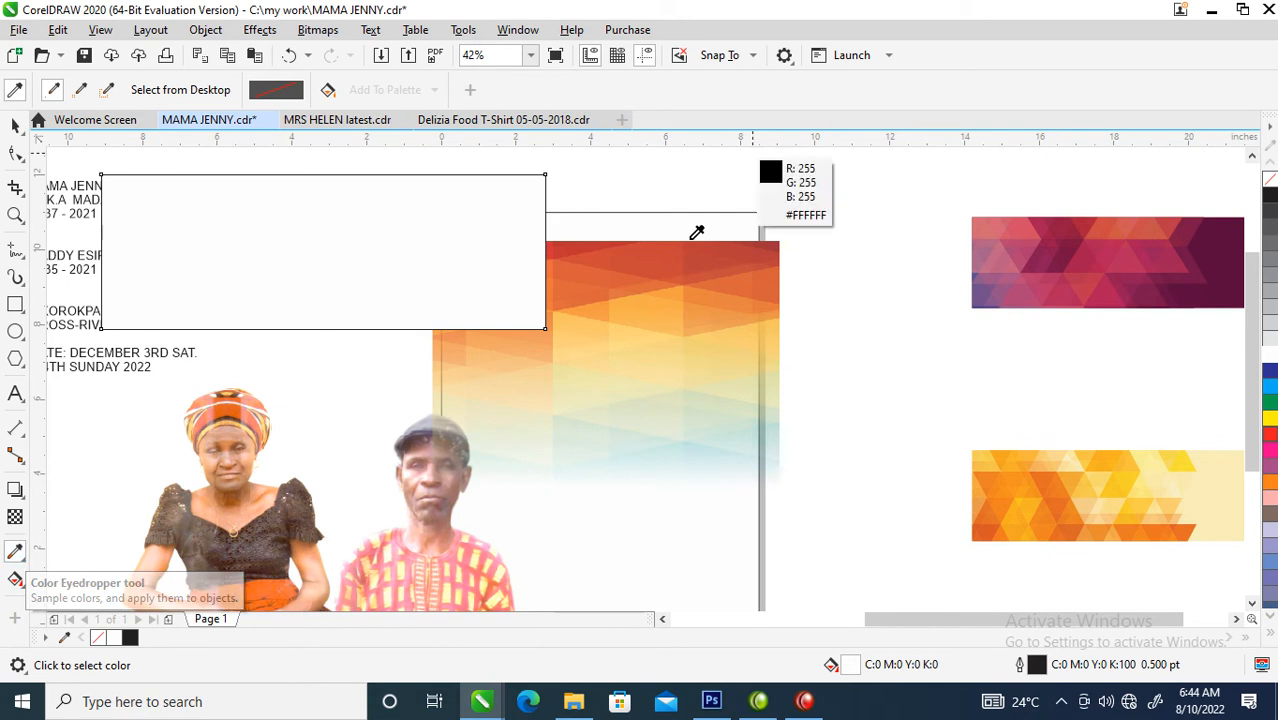
{"action": "left_click", "coordinate": [728, 244]}
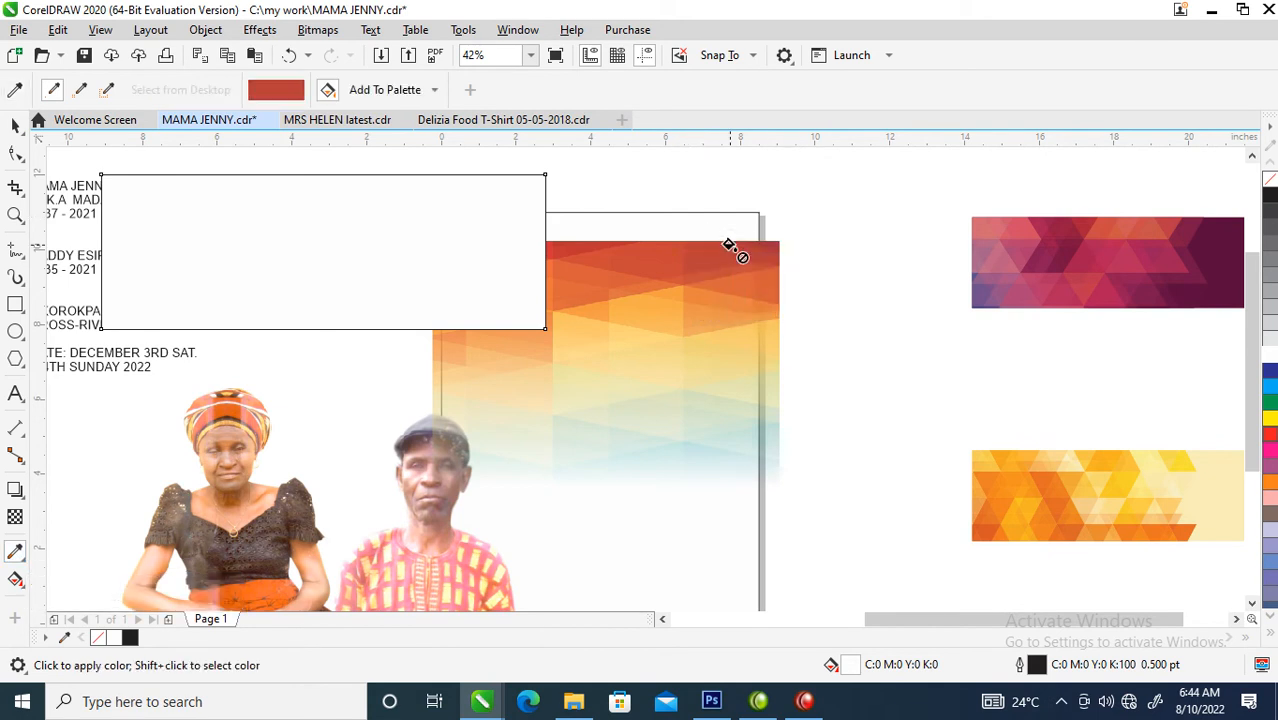
{"action": "left_click", "coordinate": [326, 226]}
{"action": "key", "text": "space"}
{"action": "left_click_drag", "start_coordinate": [414, 240], "coordinate": [717, 246]}
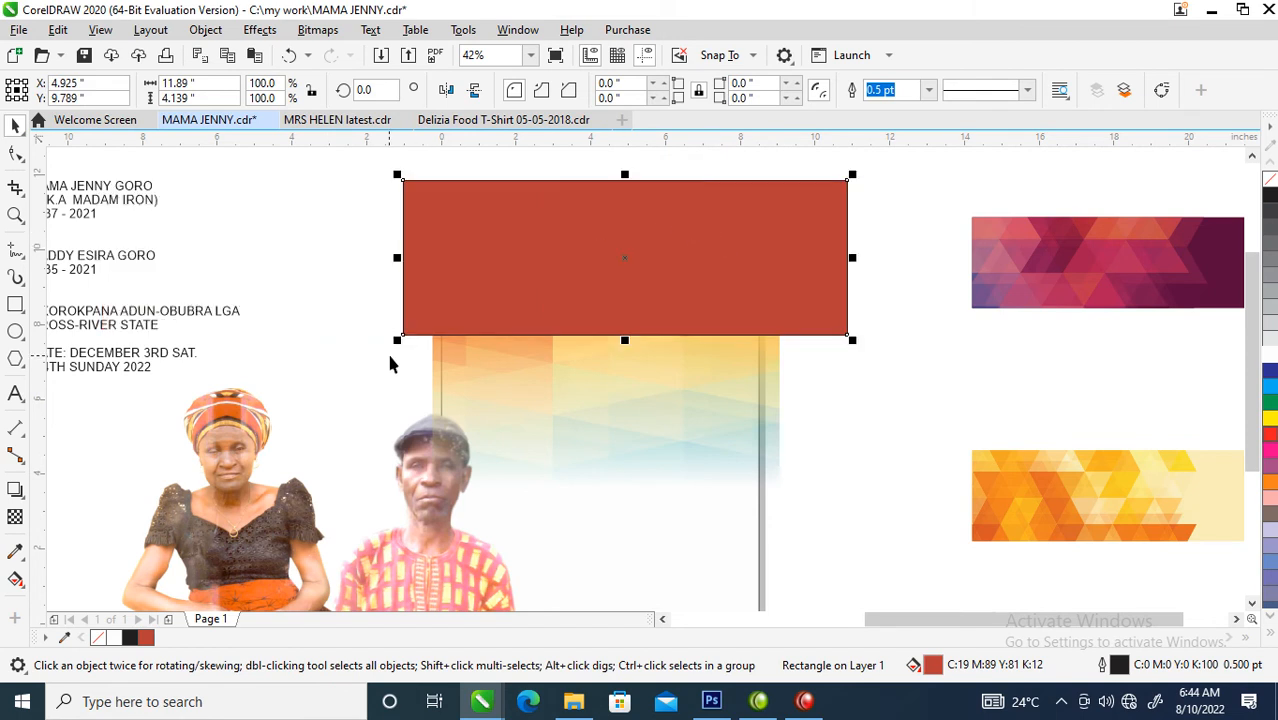
- Apply a vertical fountain transparency to the red rectangle so its lower half fades into the pattern
{"action": "left_click", "coordinate": [15, 517]}
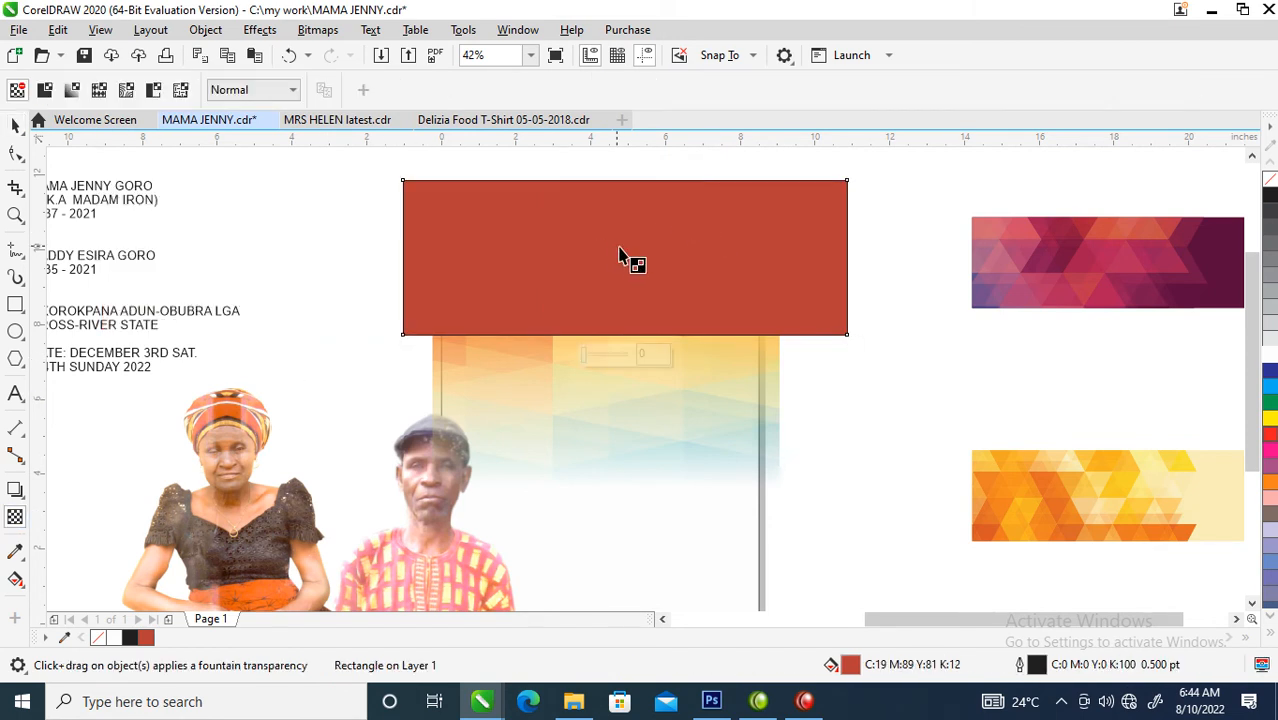
{"action": "left_click_drag", "start_coordinate": [617, 257], "coordinate": [617, 325]}
{"action": "key", "text": "space"}
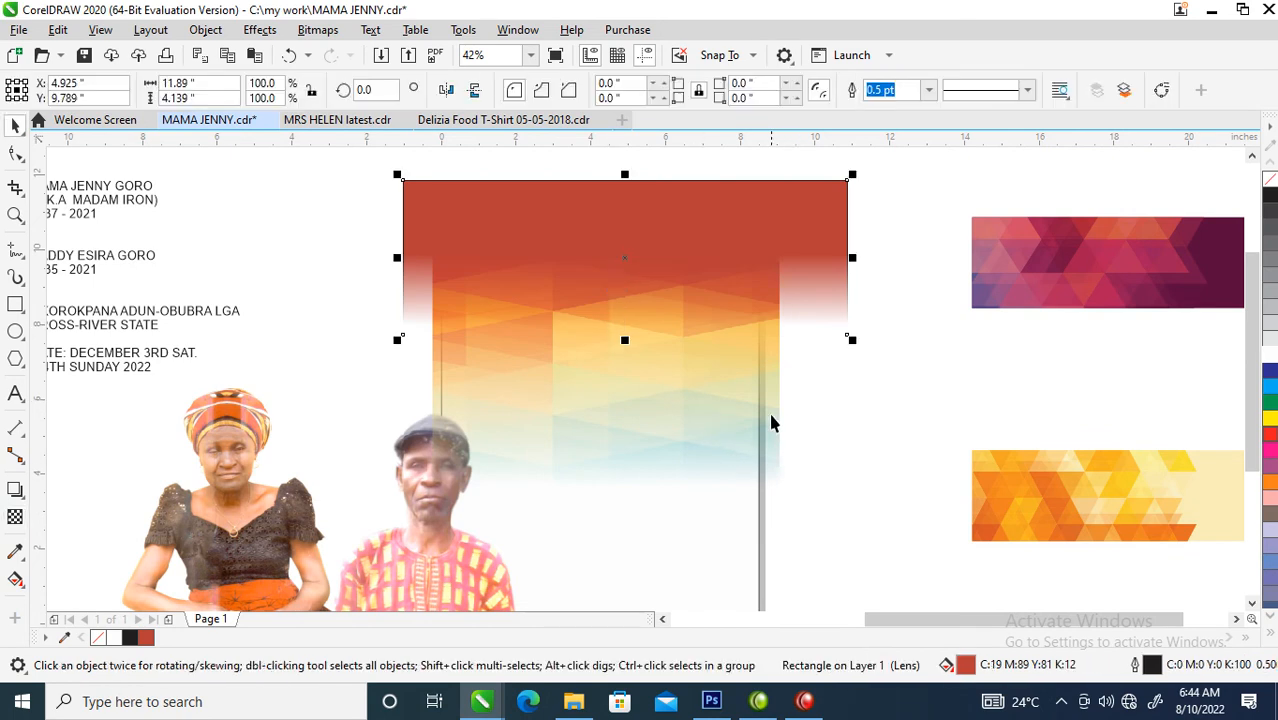
- Convert the red rectangle and the pattern into one 300 dpi bitmap and move it toward the page's lower right
{"action": "left_click", "coordinate": [763, 400], "text": "shift"}
{"action": "left_click_drag", "start_coordinate": [766, 360], "coordinate": [778, 362]}
{"action": "key", "text": "alt+b"}
{"action": "key", "text": "Escape"}
{"action": "left_click", "coordinate": [711, 347]}
{"action": "left_click_drag", "start_coordinate": [685, 326], "coordinate": [765, 425]}
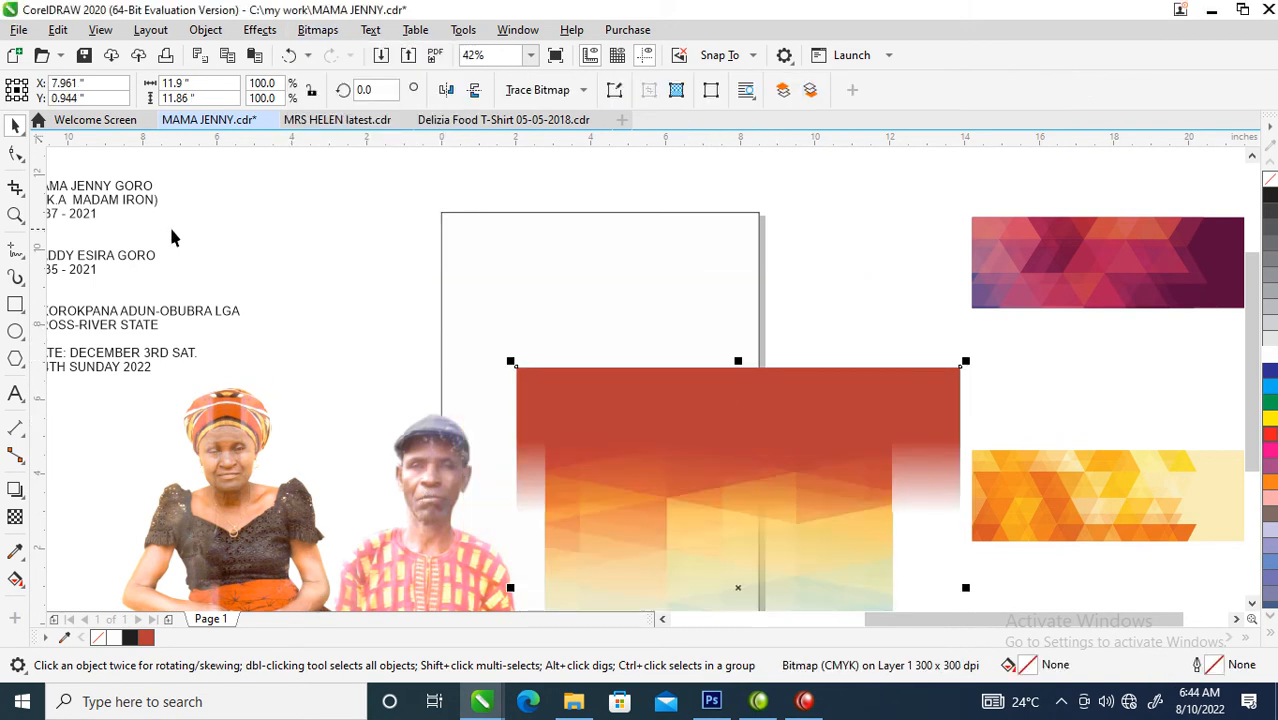
- PowerClip the combined background bitmap inside the page-sized rectangle and select the bitmap within the frame
{"action": "left_click", "coordinate": [206, 30]}
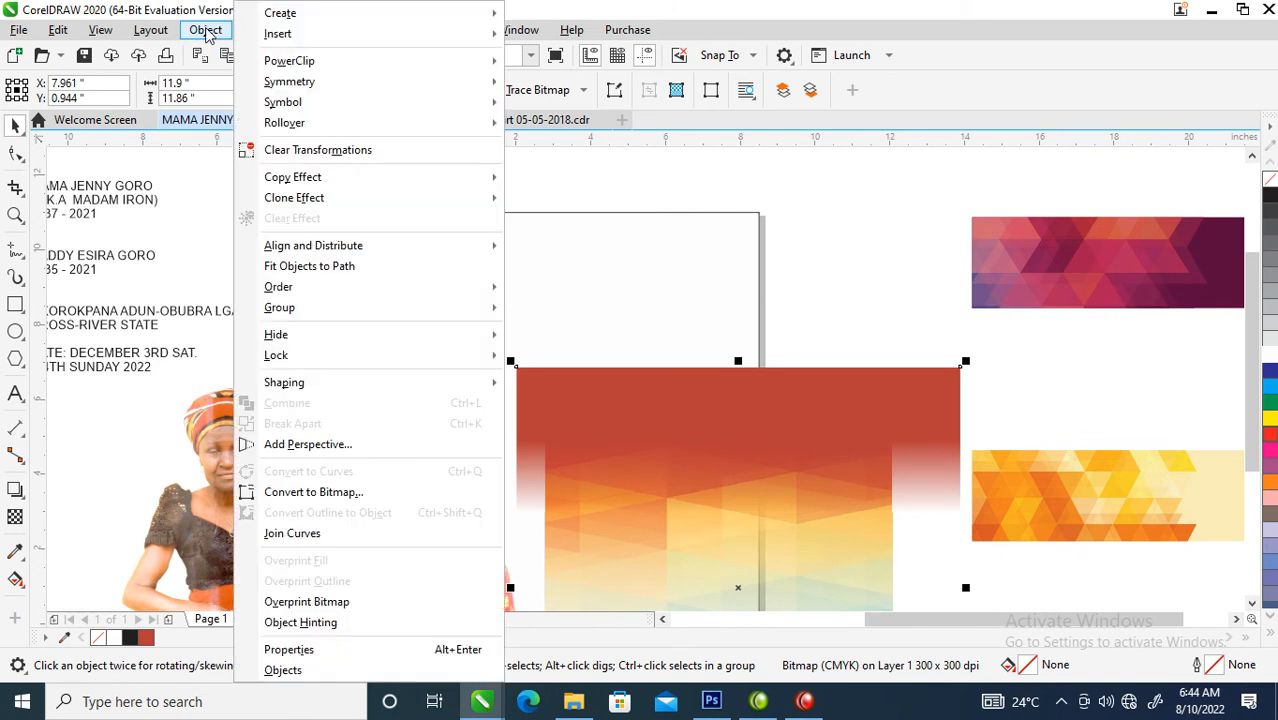
{"action": "mouse_move", "coordinate": [328, 60]}
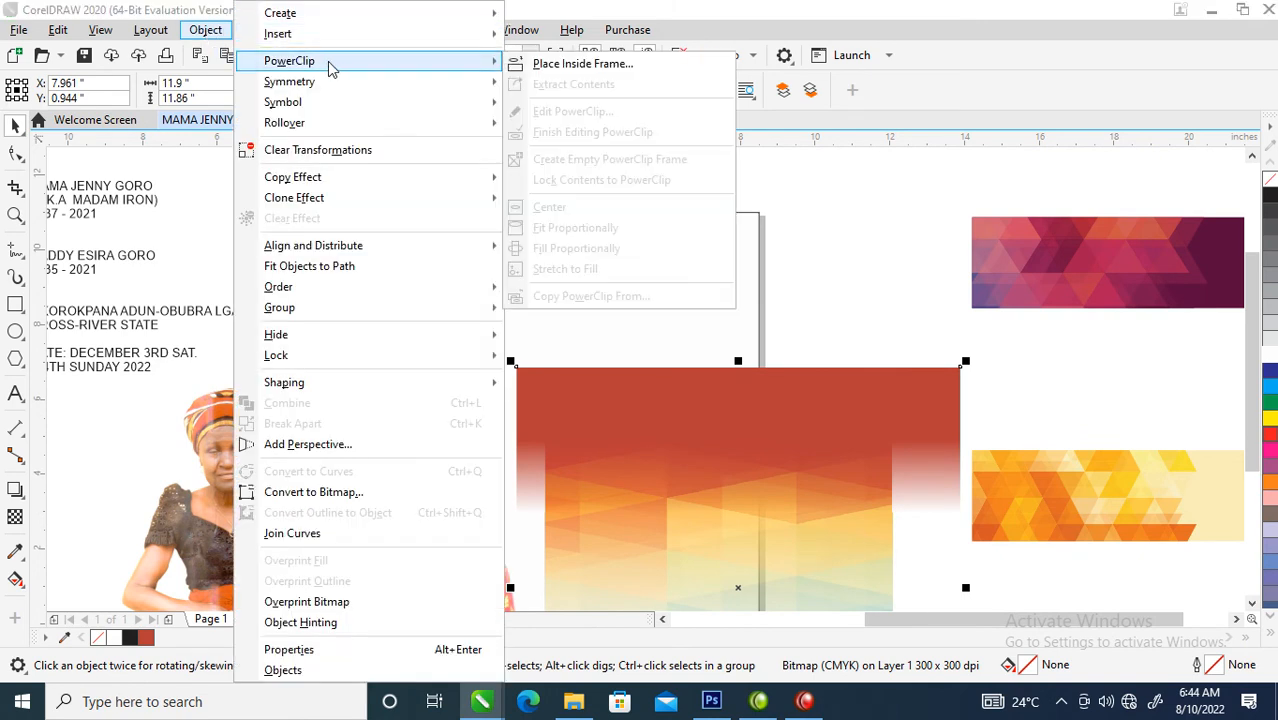
{"action": "left_click", "coordinate": [604, 64]}
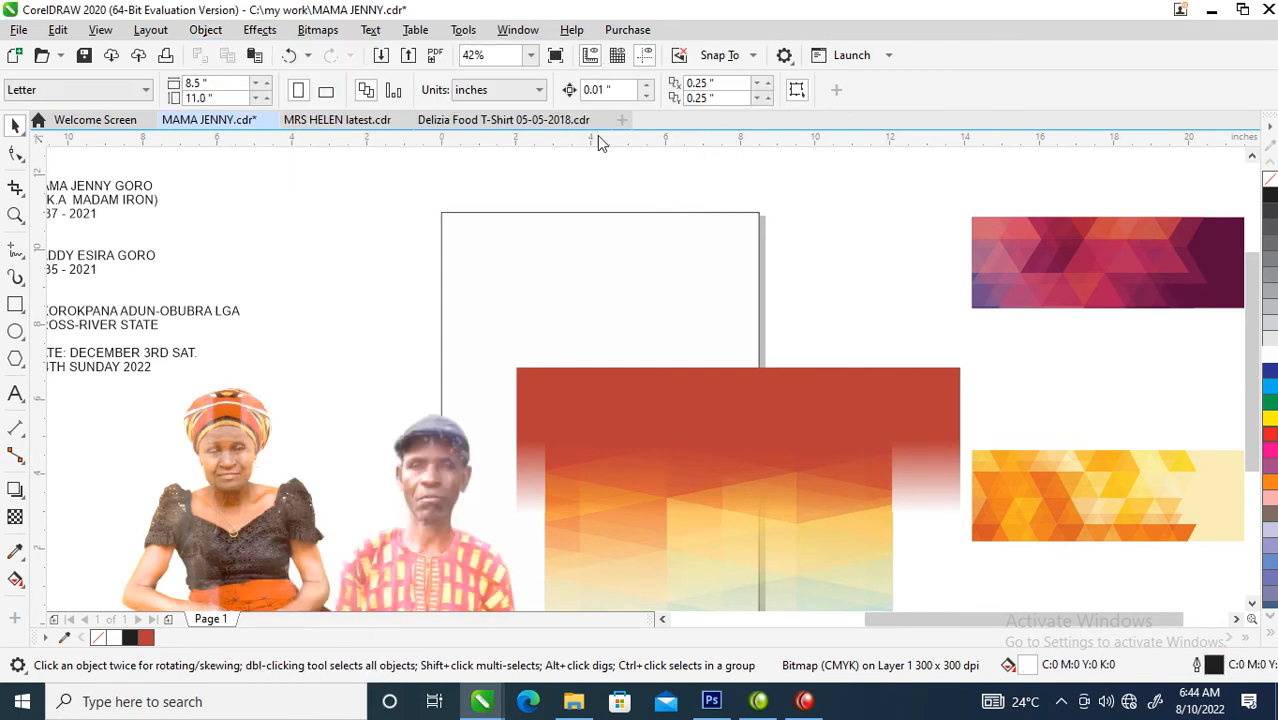
{"action": "left_click", "coordinate": [528, 255]}
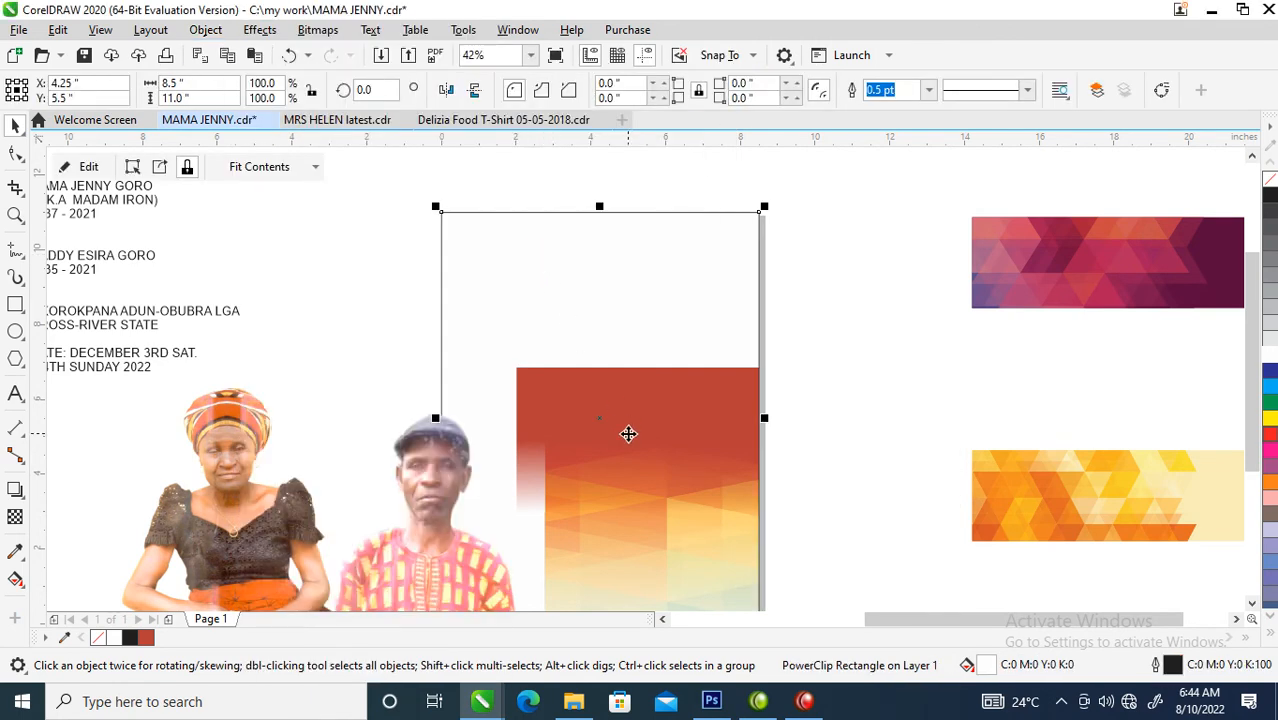
{"action": "left_click", "coordinate": [680, 421]}
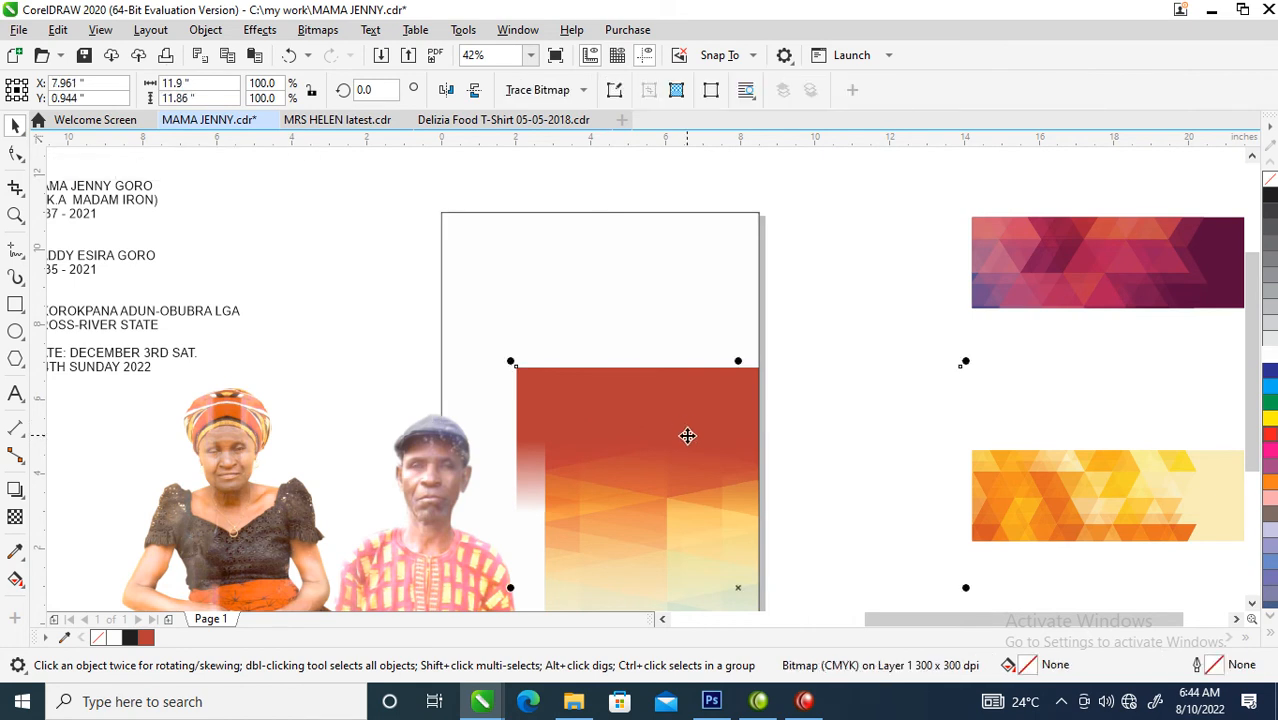
- Move the background bitmap up to cover the page frame's upper part, and tint the frame's fill pale yellow (Y:35)
{"action": "left_click_drag", "start_coordinate": [699, 448], "coordinate": [583, 276]}
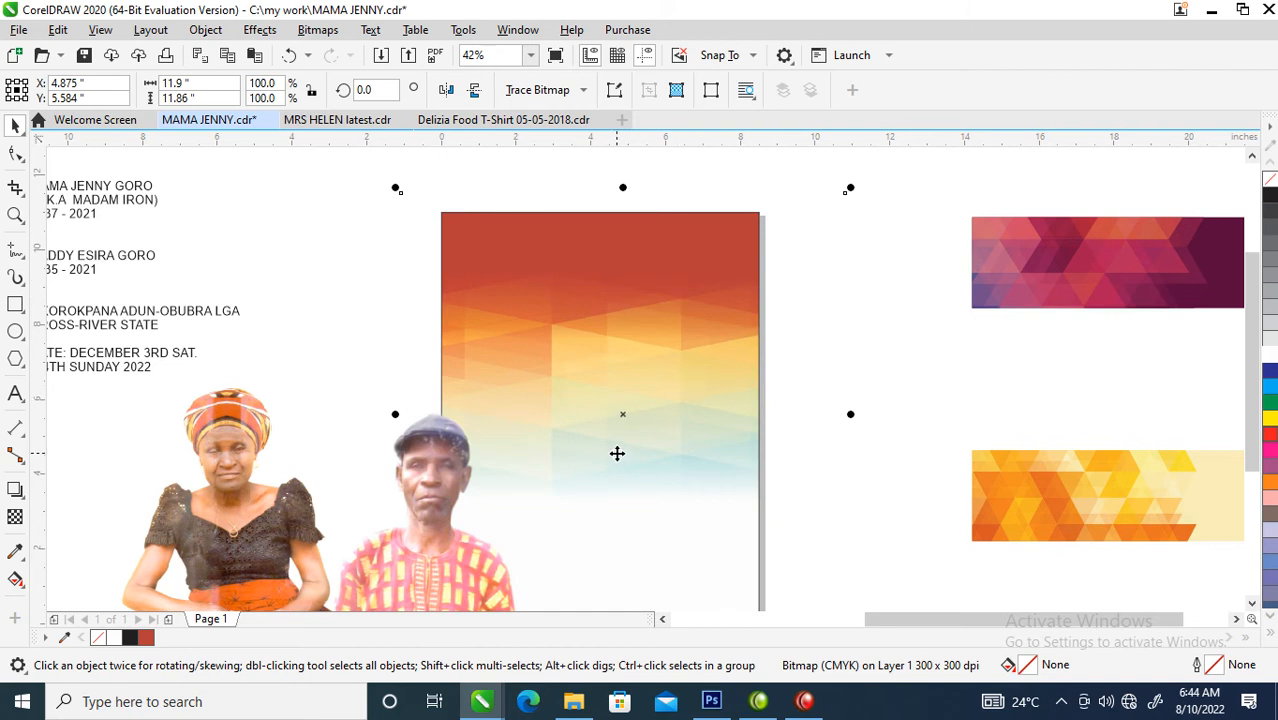
{"action": "scroll", "coordinate": [618, 455], "scroll_direction": "down", "scroll_amount": 3}
{"action": "key", "text": "z"}
{"action": "left_click_drag", "start_coordinate": [294, 288], "coordinate": [907, 582]}
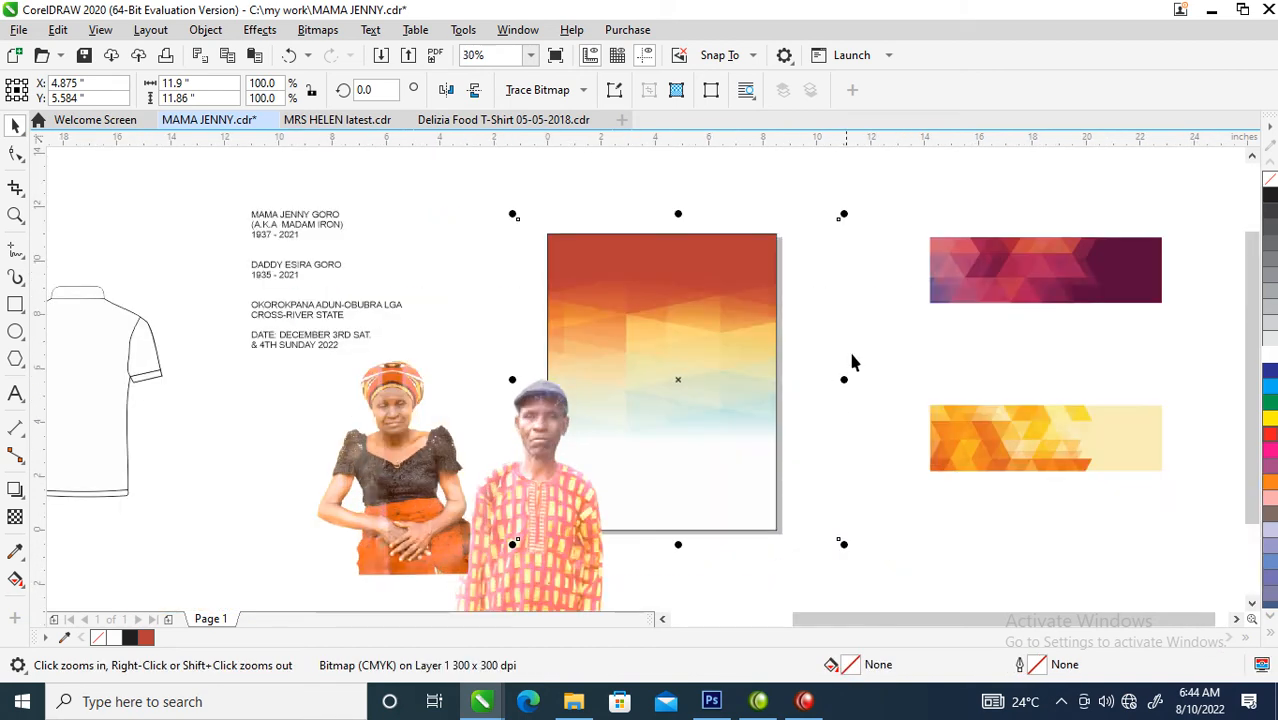
{"action": "key", "text": "space"}
{"action": "left_click", "coordinate": [730, 257]}
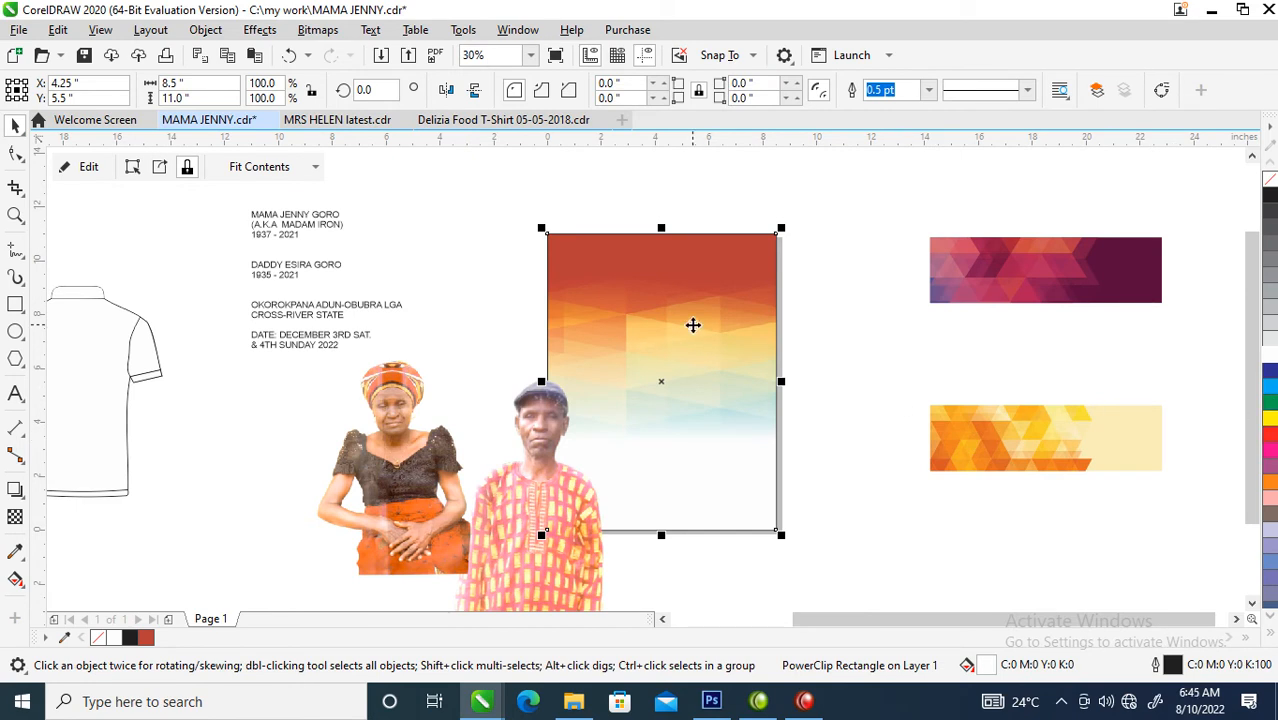
{"action": "left_click", "coordinate": [1272, 424]}
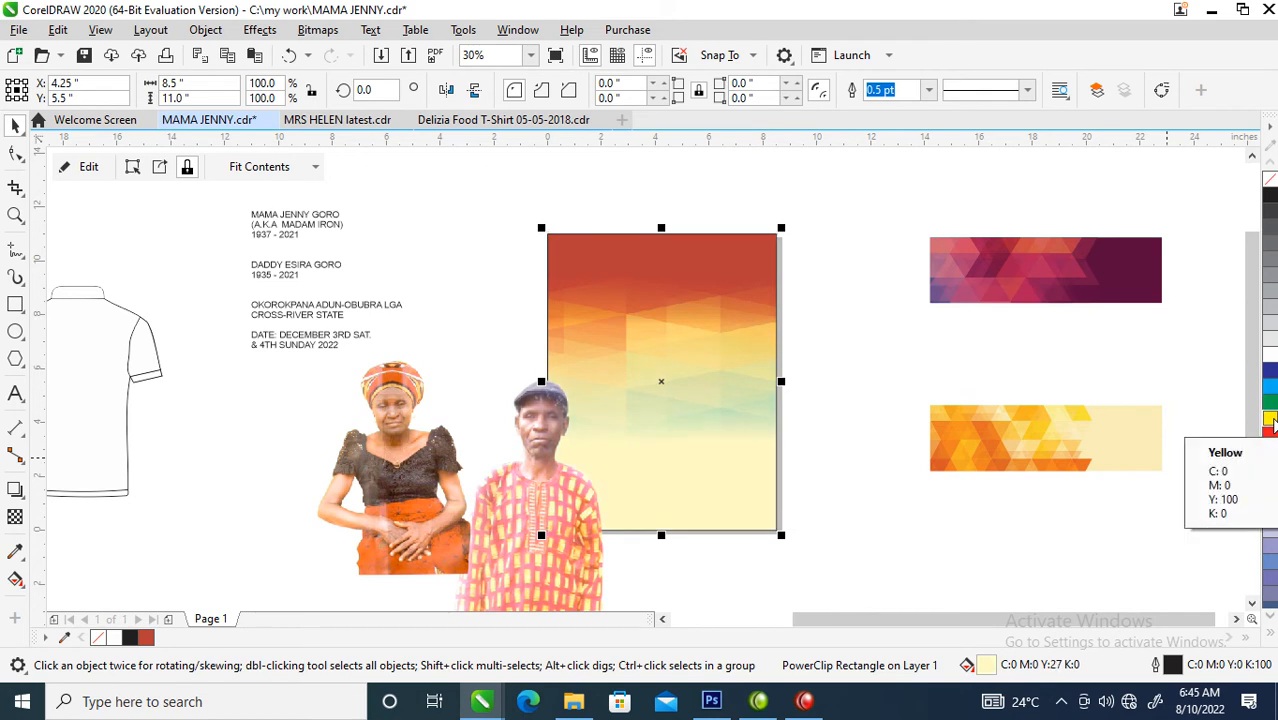
{"action": "left_click", "coordinate": [1272, 424], "text": "ctrl"}
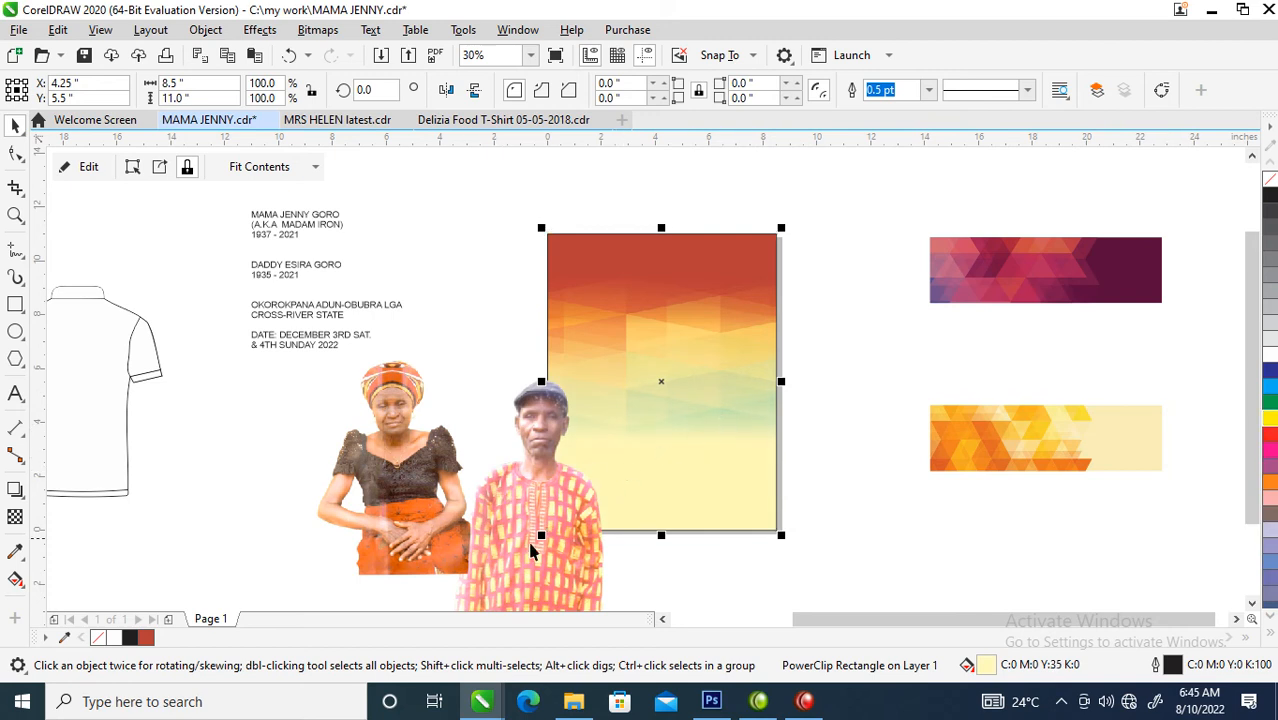
- Shift the woman's photo slightly down and rotate it about 10 degrees clockwise
{"action": "left_click_drag", "start_coordinate": [405, 478], "coordinate": [405, 502]}
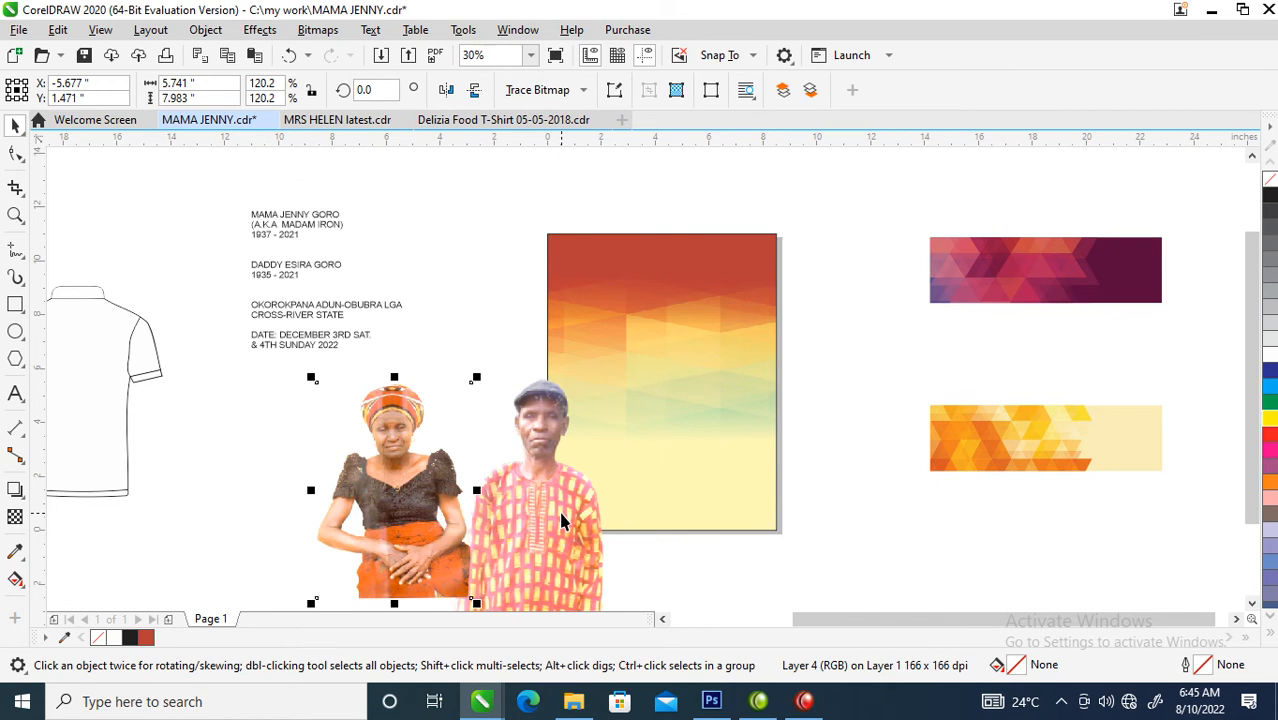
{"action": "left_click", "coordinate": [422, 466]}
{"action": "left_click_drag", "start_coordinate": [475, 378], "coordinate": [497, 388]}
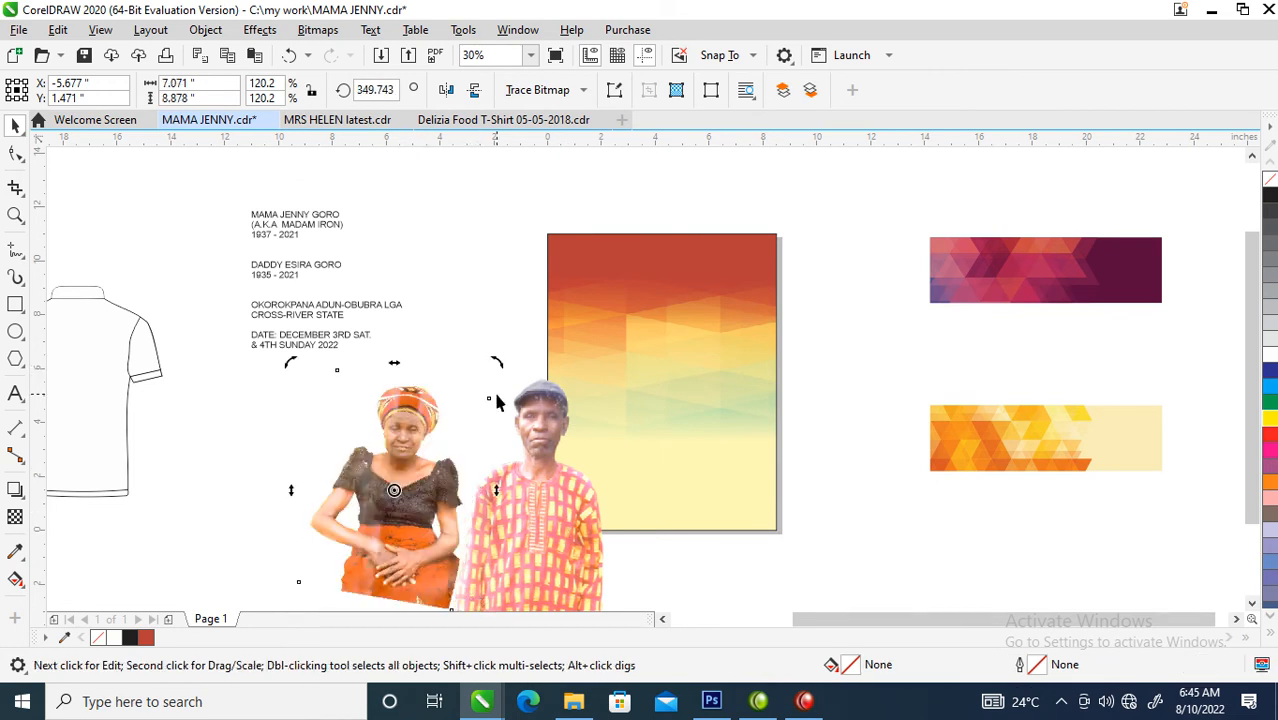
- Move both photos onto the page and bring the woman's photo closer so that it overlaps the man's
{"action": "left_click", "coordinate": [543, 507], "text": "shift"}
{"action": "left_click_drag", "start_coordinate": [537, 527], "coordinate": [716, 418]}
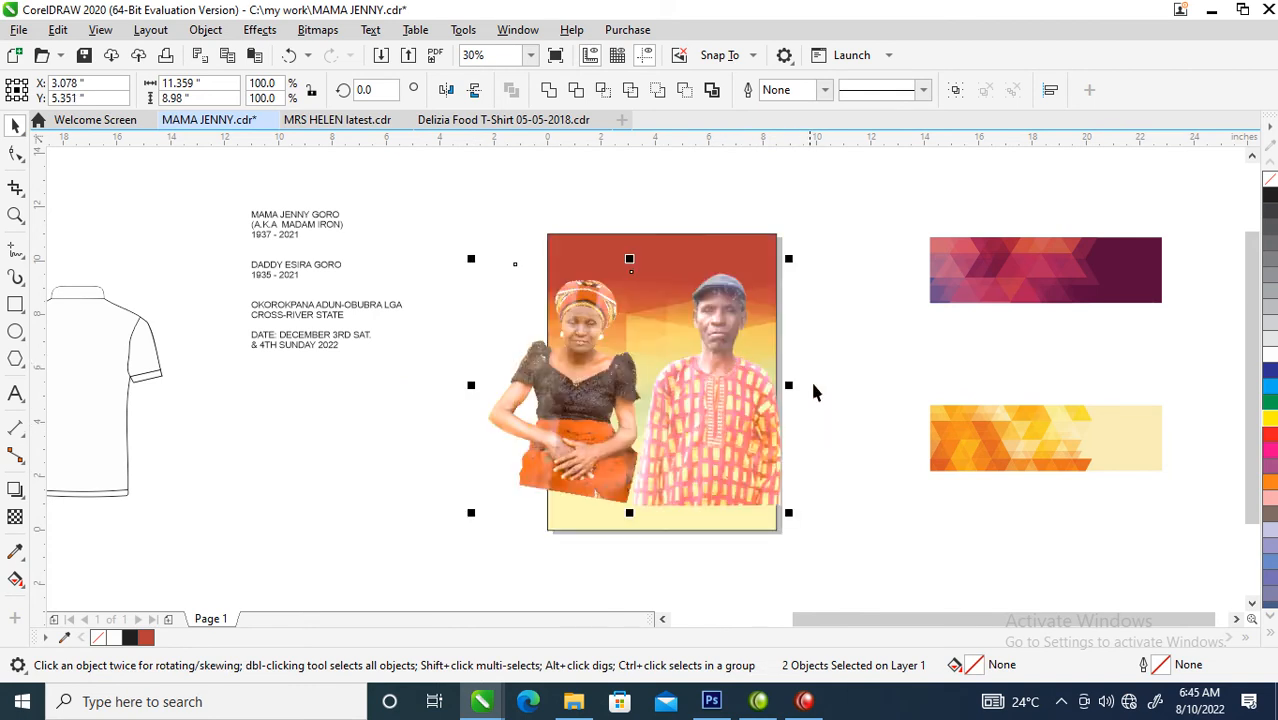
{"action": "left_click", "coordinate": [810, 425]}
{"action": "left_click_drag", "start_coordinate": [577, 402], "coordinate": [626, 405]}
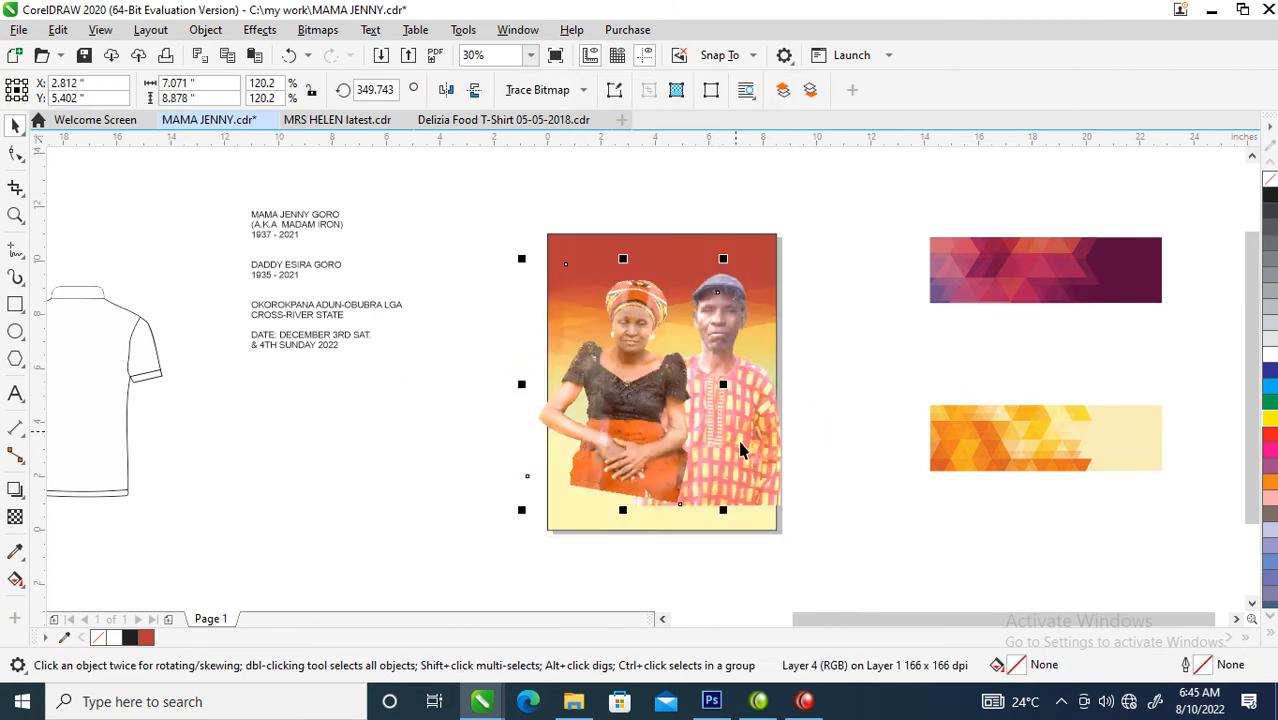
- Reorder the woman's photo so it sits behind the man's photo but in front of the page background
{"action": "key", "text": "shift+Page_Down"}
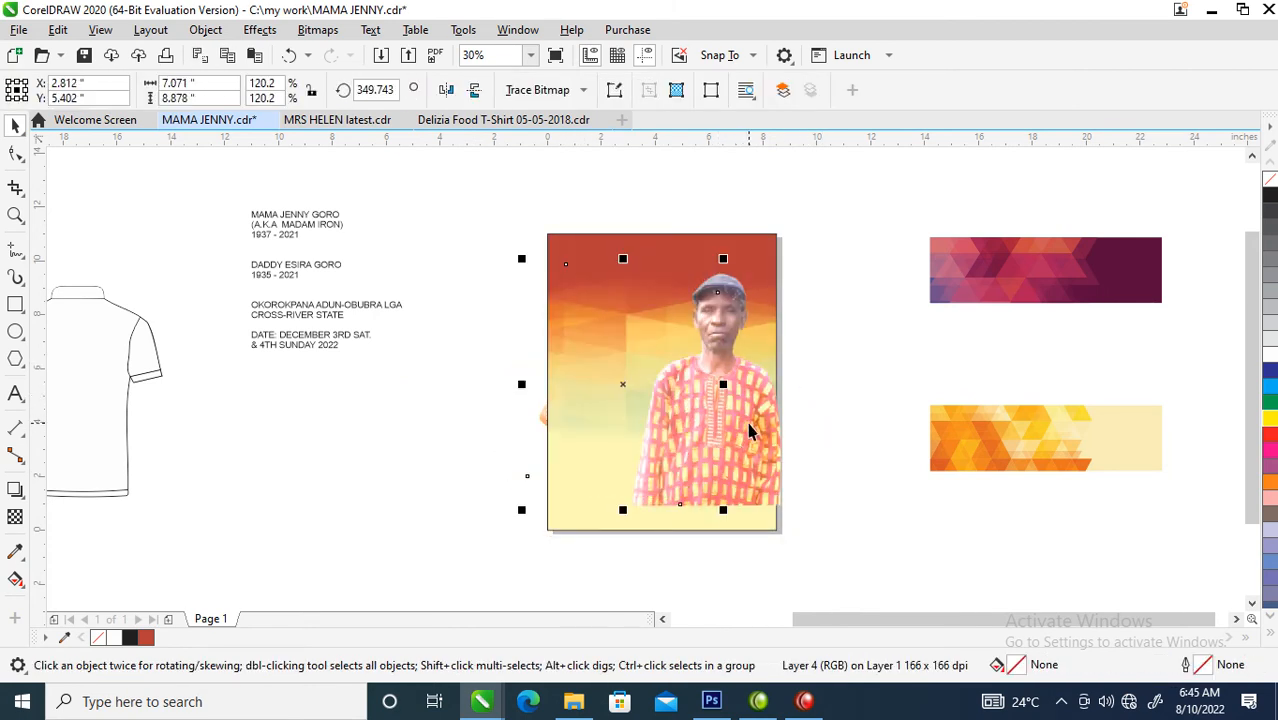
{"action": "key", "text": "ctrl+Page_Up"}
{"action": "key", "text": "ctrl+Page_Up"}
{"action": "key", "text": "ctrl+Page_Down"}
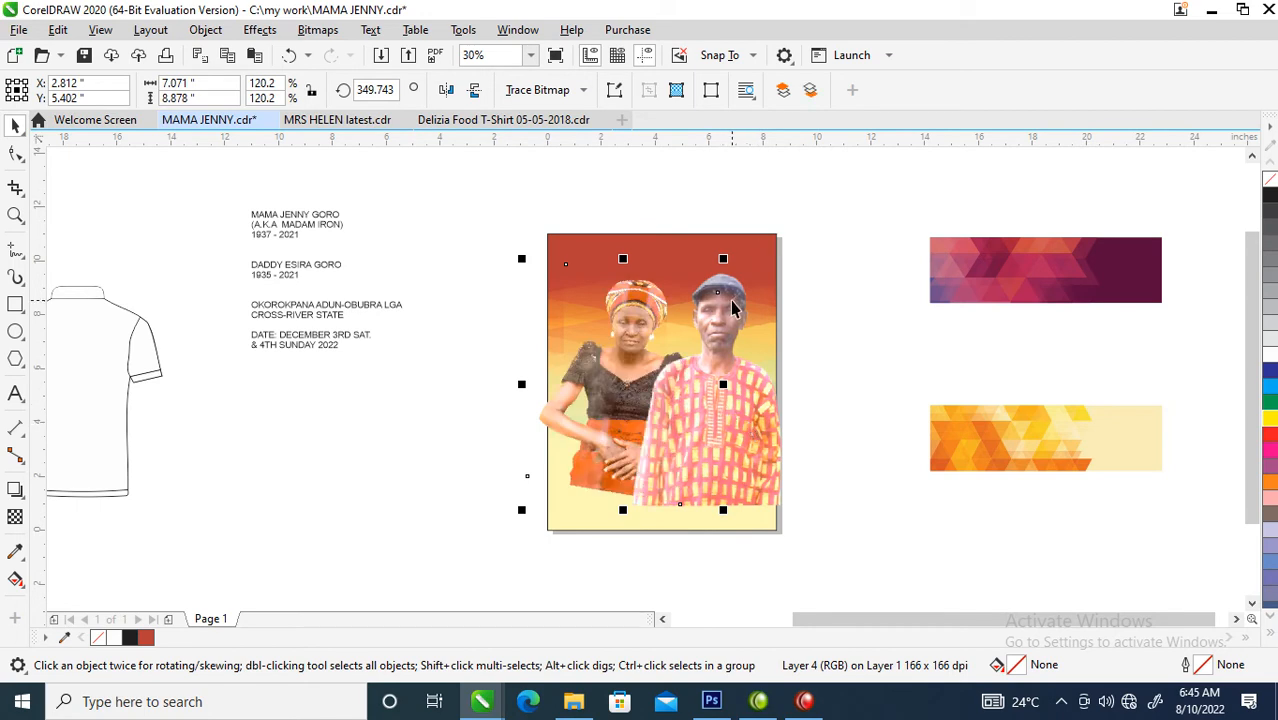
- Group the two photos, PowerClip them inside the page frame, and reposition them so both people fit in the middle of the page
{"action": "left_click", "coordinate": [735, 336], "text": "shift"}
{"action": "left_click_drag", "start_coordinate": [735, 336], "coordinate": [725, 252]}
{"action": "key", "text": "ctrl+g"}
{"action": "left_click", "coordinate": [808, 313]}
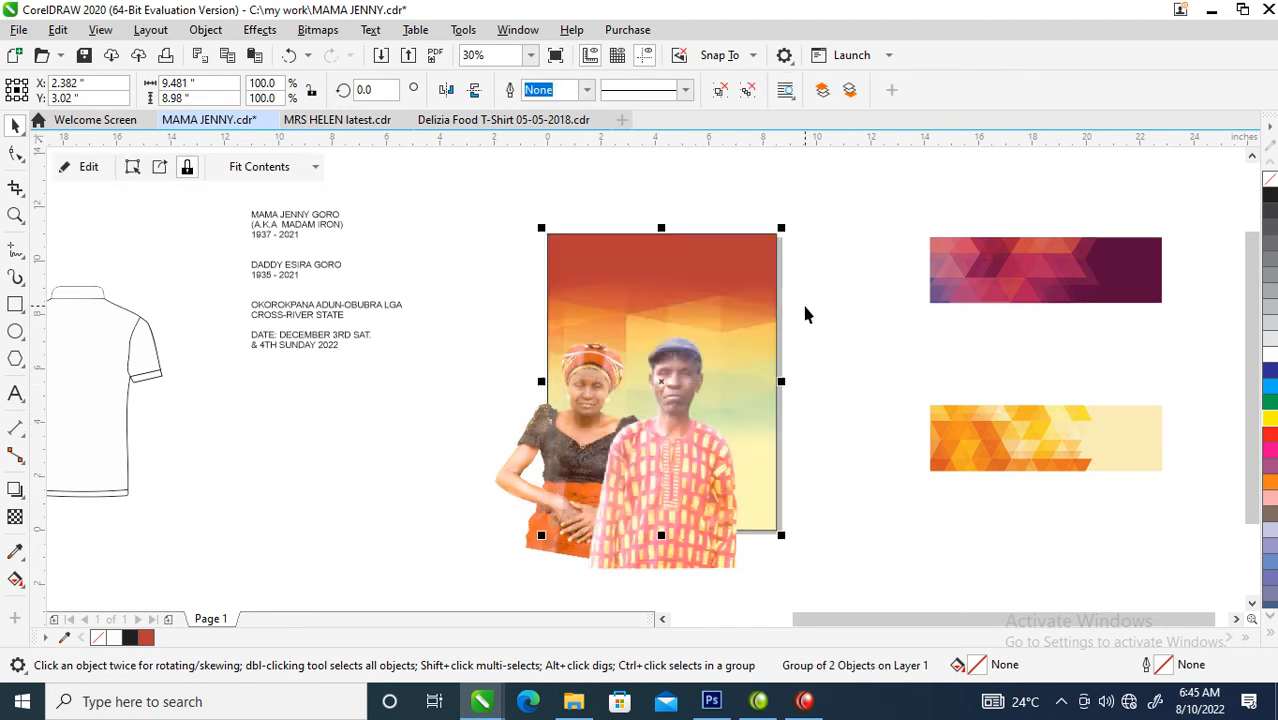
{"action": "left_click", "coordinate": [704, 307], "text": "ctrl"}
{"action": "left_click_drag", "start_coordinate": [704, 307], "coordinate": [706, 424]}
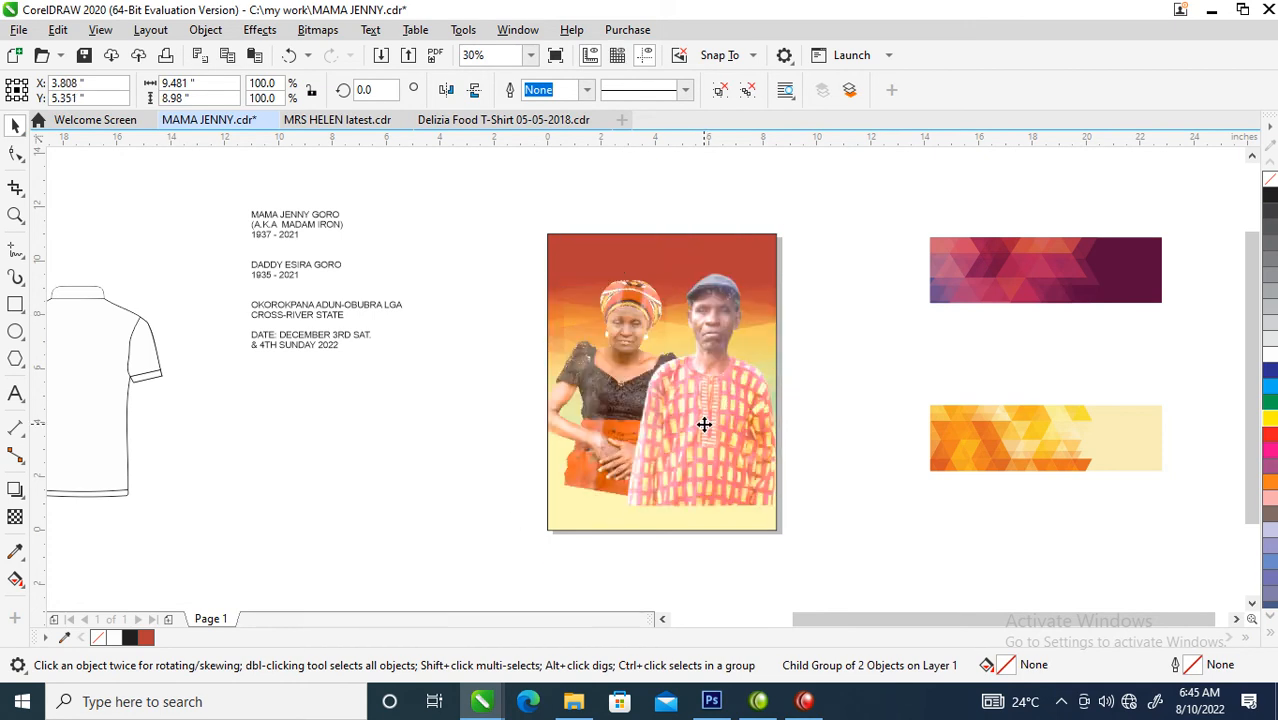
{"action": "left_click", "coordinate": [704, 424]}
{"action": "left_click", "coordinate": [817, 390]}
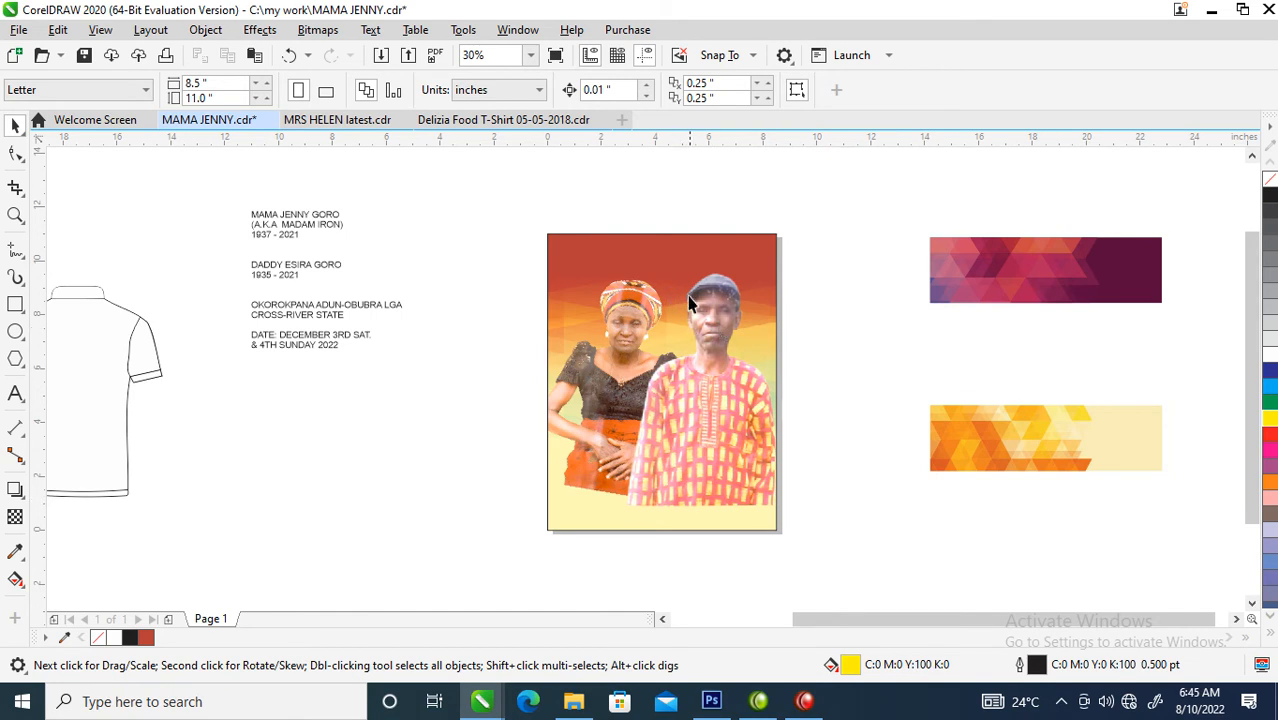
- Stretch the background bitmap inside the frame upward to about 12.85 inches high
{"action": "left_click", "coordinate": [676, 250]}
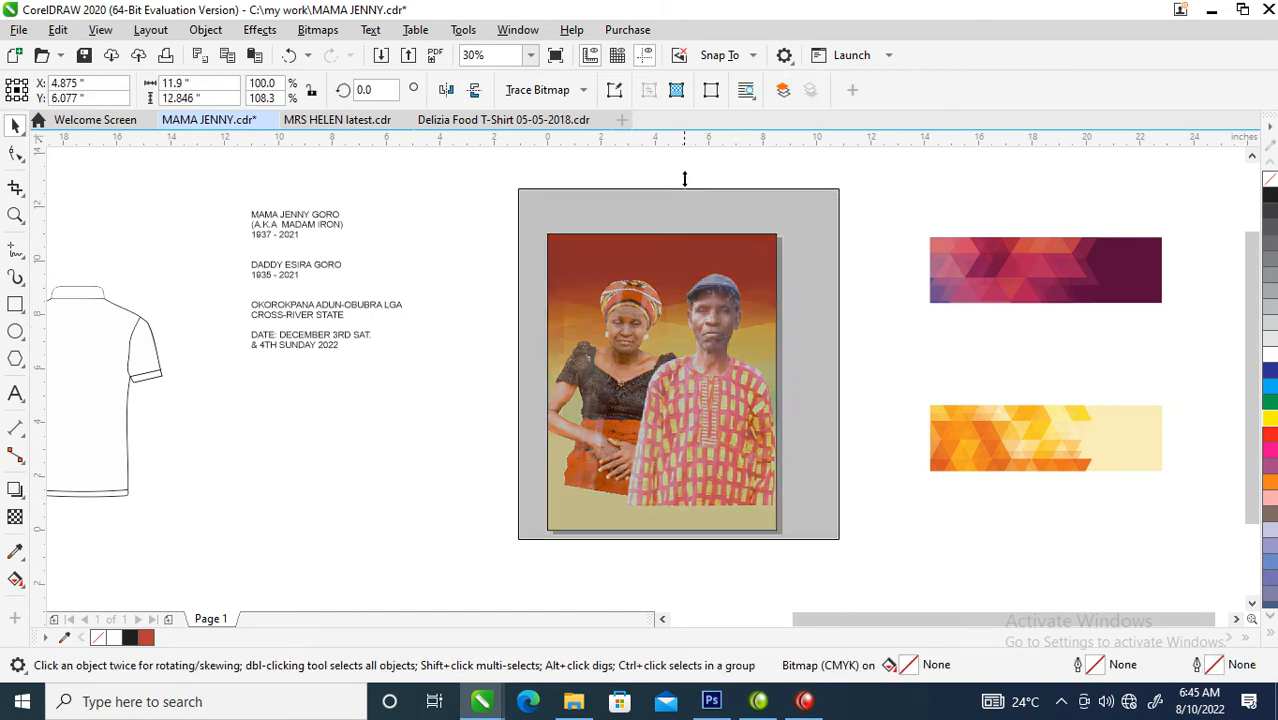
{"action": "left_click", "coordinate": [913, 283]}
{"action": "left_click", "coordinate": [688, 448]}
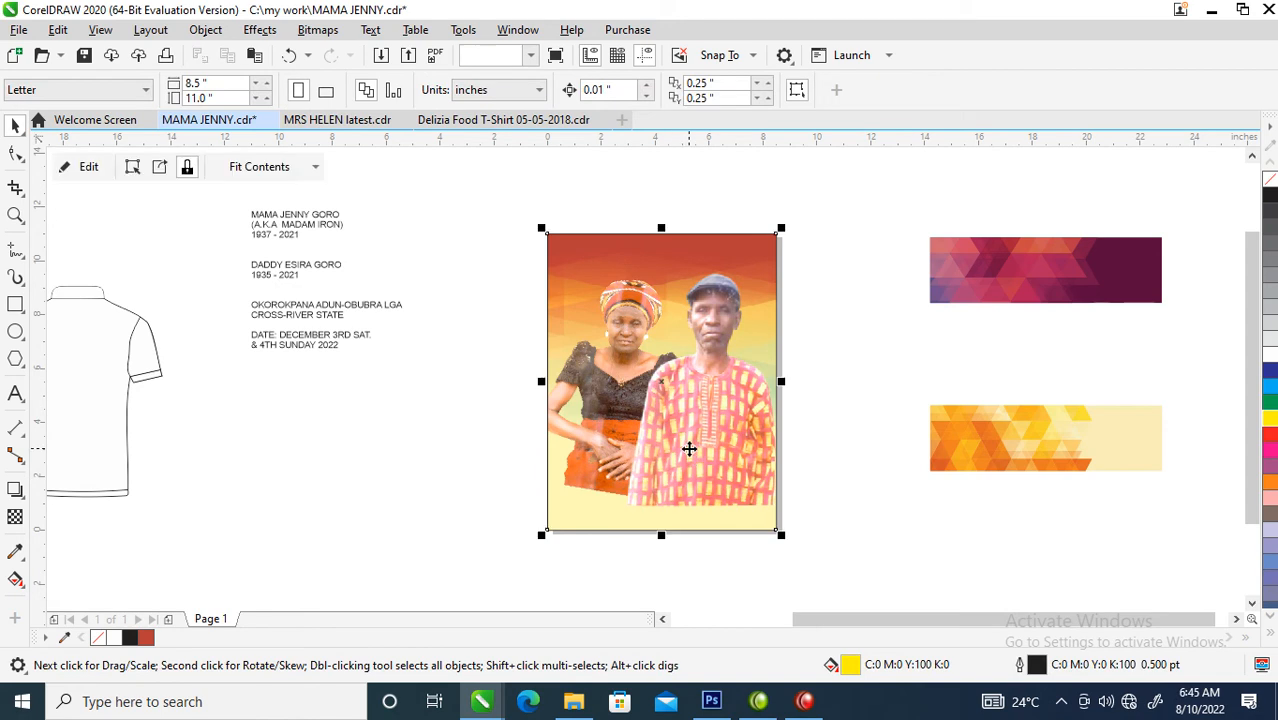
- Draw a rectangle about 14.3 by 5.5 inches over the page's lower half and copy all properties from the orange banner's plain cream area
{"action": "left_click", "coordinate": [15, 304]}
{"action": "left_click_drag", "start_coordinate": [447, 406], "coordinate": [833, 558]}
{"action": "key", "text": "space"}
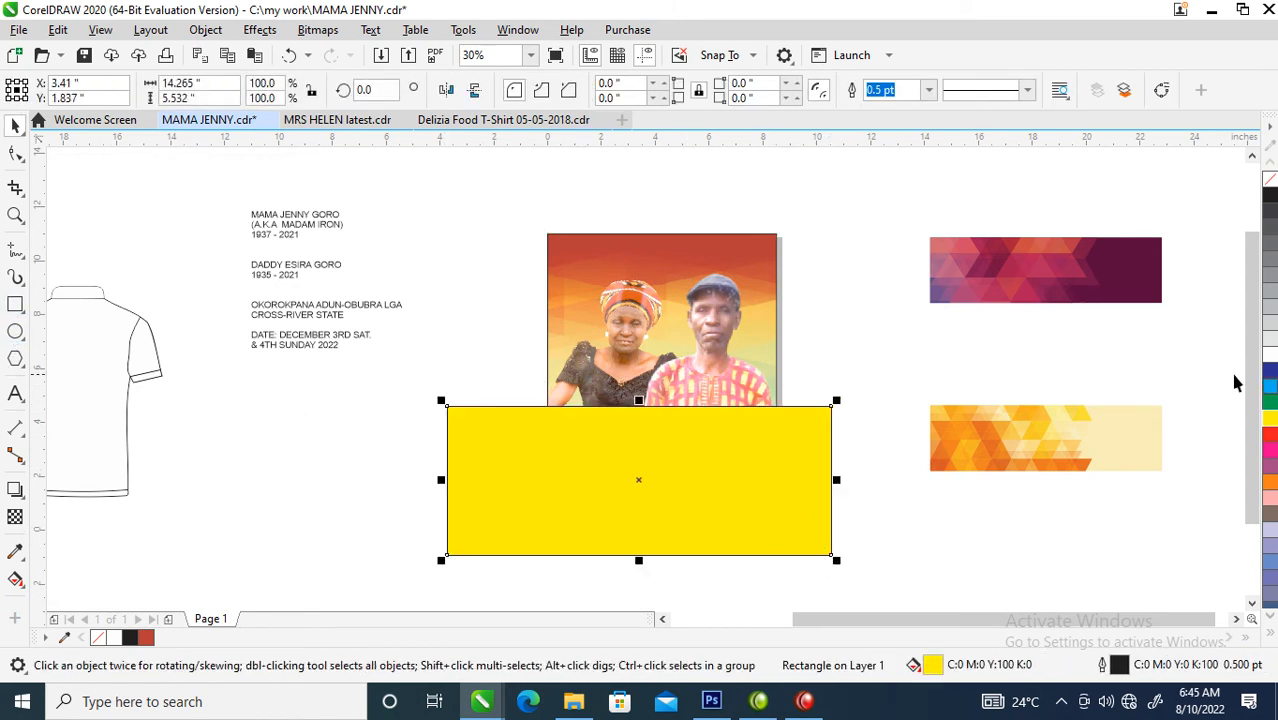
{"action": "left_click", "coordinate": [1270, 356]}
{"action": "left_click_drag", "start_coordinate": [1148, 440], "coordinate": [633, 494]}
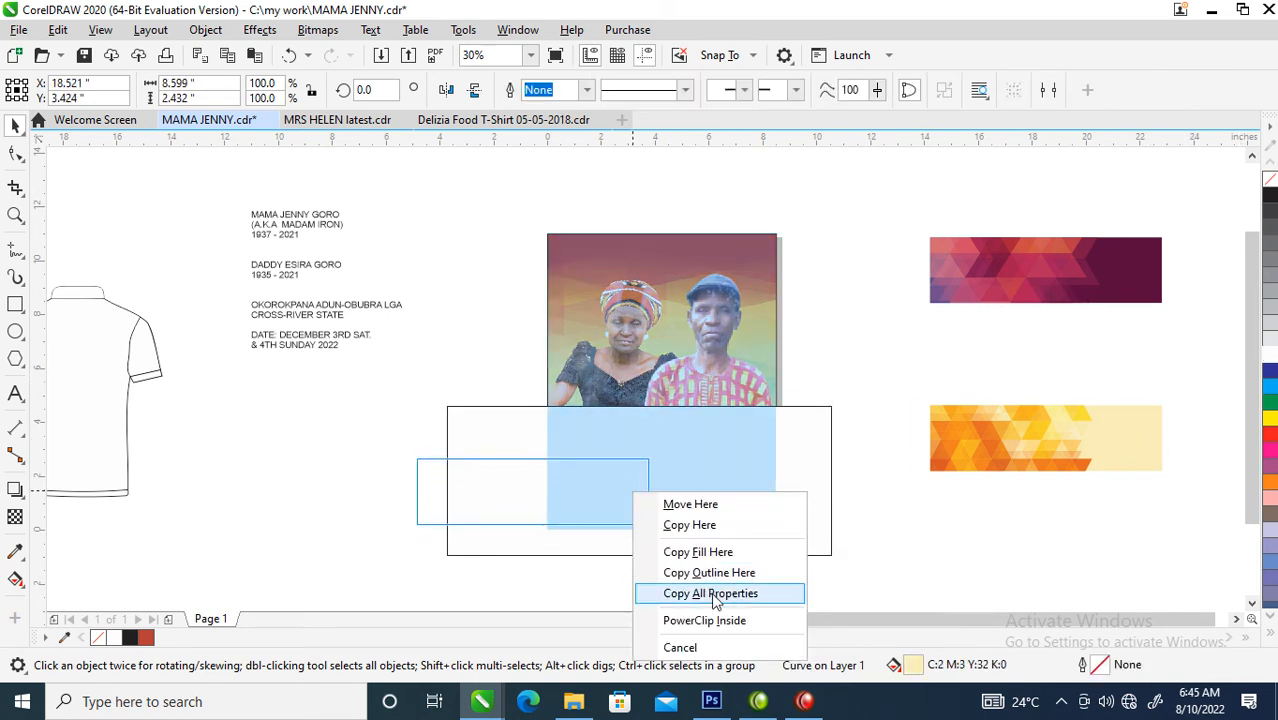
{"action": "left_click", "coordinate": [710, 593]}
{"action": "left_click", "coordinate": [705, 482]}
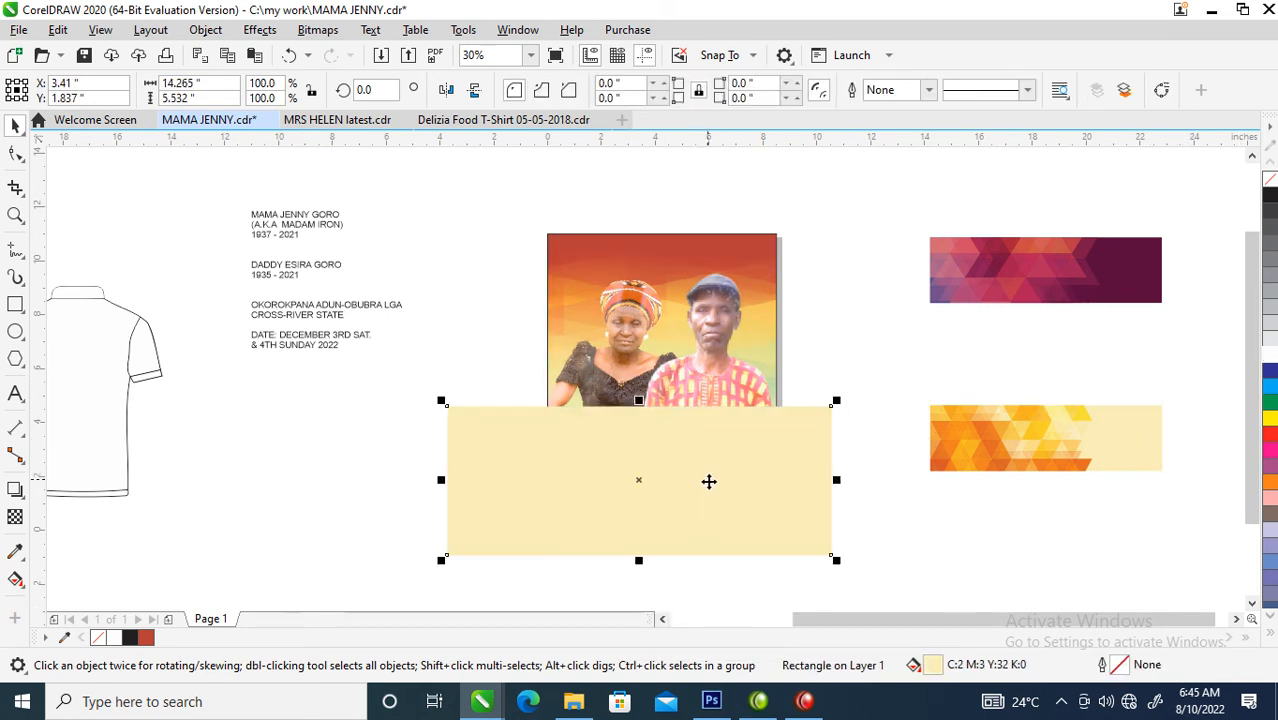
- Apply a vertical fountain transparency to the cream rectangle so its upper part fades into the photos
{"action": "left_click", "coordinate": [15, 517]}
{"action": "left_click_drag", "start_coordinate": [676, 494], "coordinate": [675, 407]}
{"action": "left_click_drag", "start_coordinate": [676, 492], "coordinate": [676, 463]}
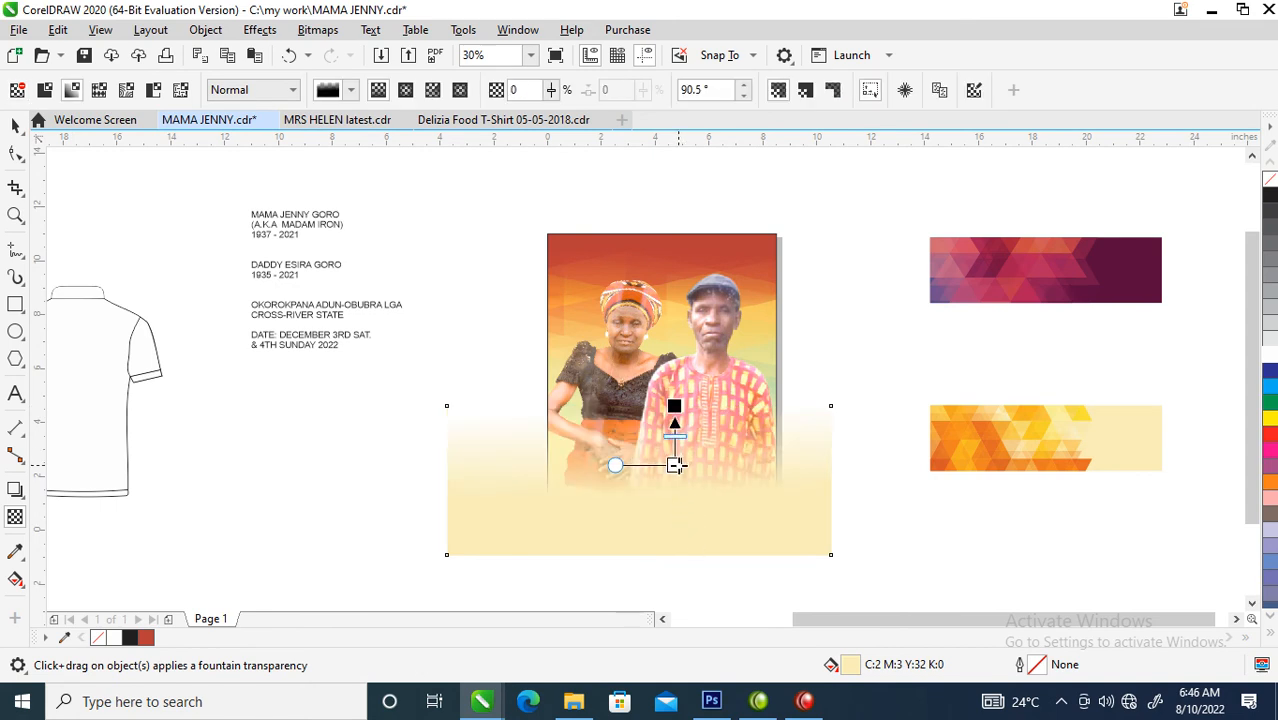
- PowerClip the faded cream rectangle inside the page frame and position it over the lower part of the photos
{"action": "key", "text": "space"}
{"action": "left_click_drag", "start_coordinate": [742, 508], "coordinate": [689, 320]}
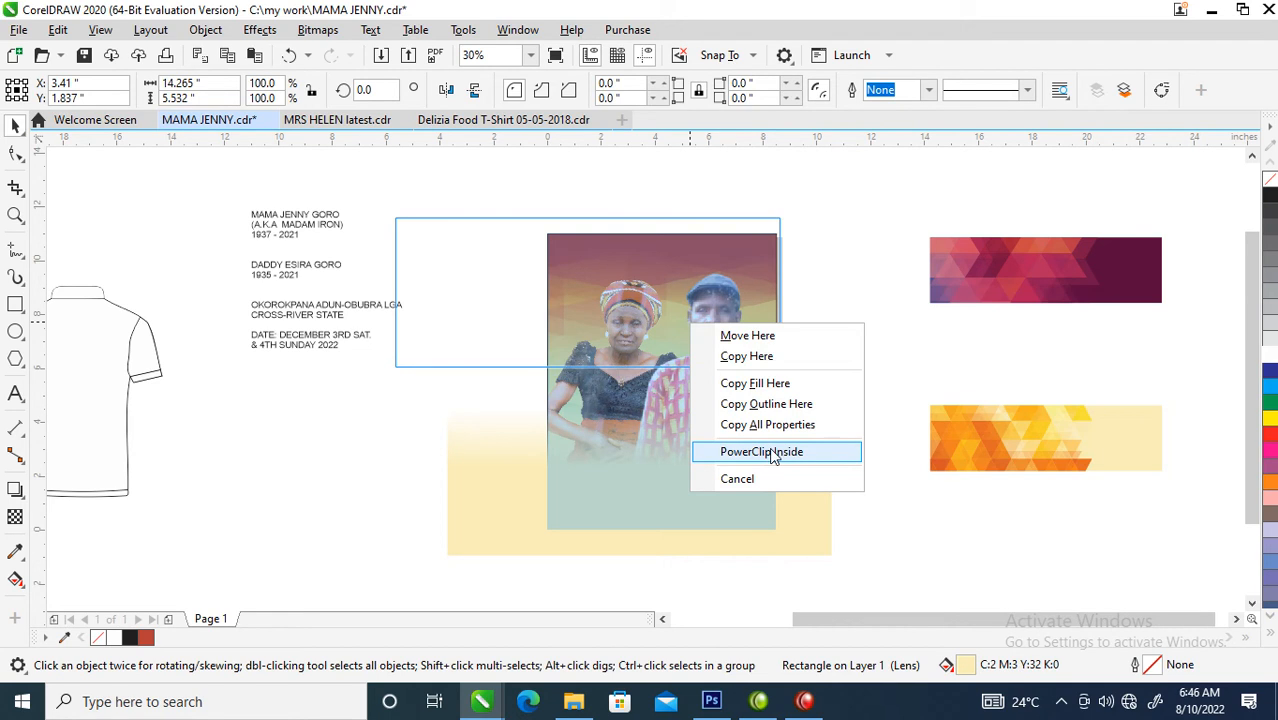
{"action": "left_click", "coordinate": [773, 455]}
{"action": "left_click", "coordinate": [700, 312], "text": "ctrl"}
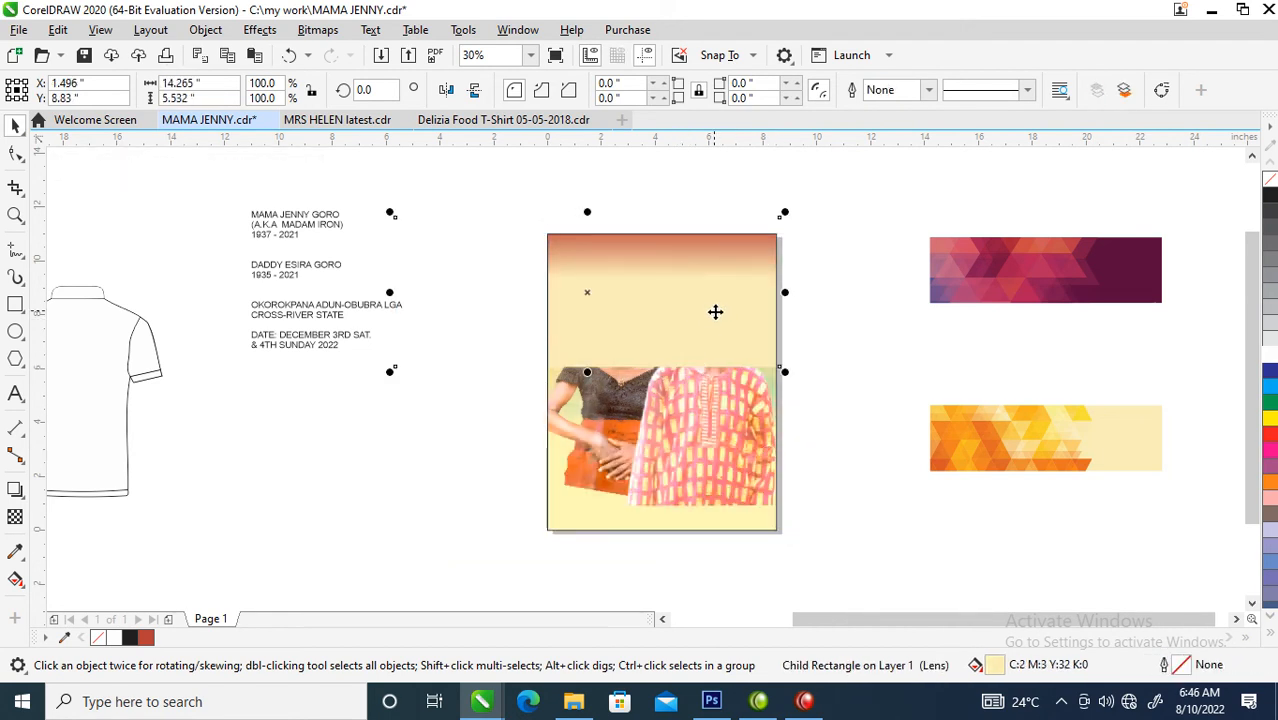
{"action": "left_click_drag", "start_coordinate": [693, 328], "coordinate": [716, 502]}
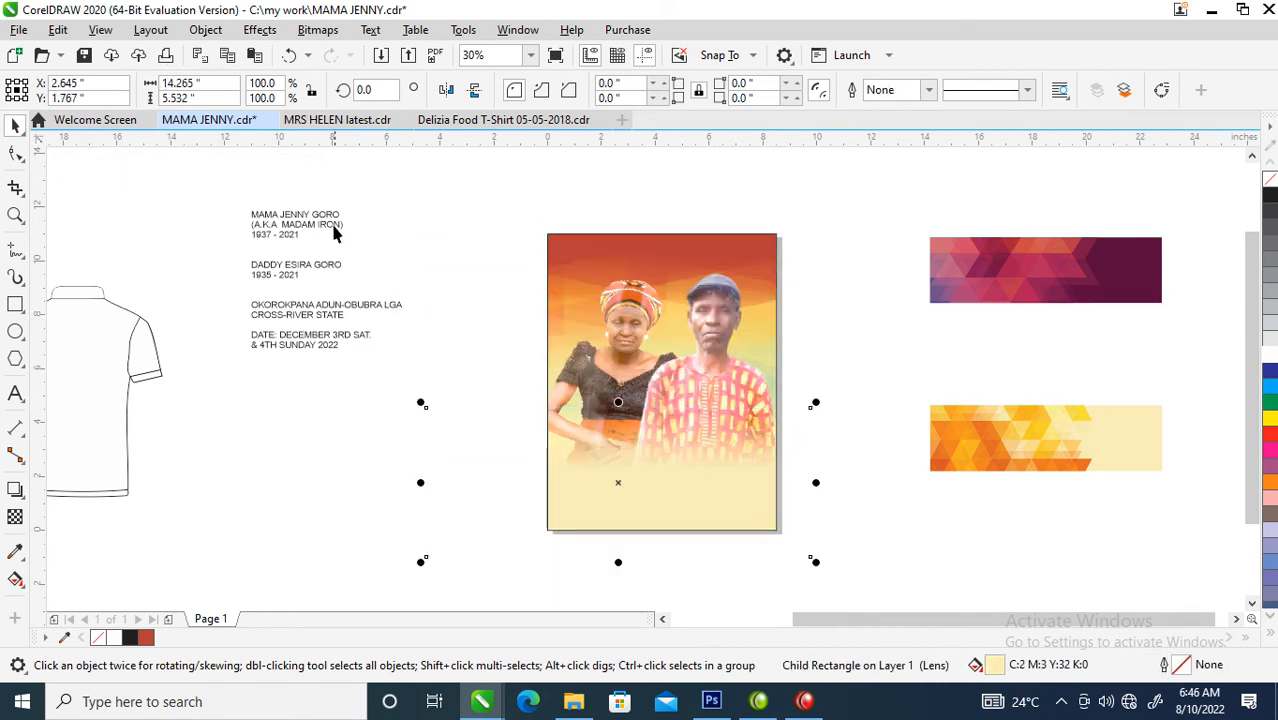
- Place a copy of the details text at the page's top and replace its wording with "Transition to Glory"
{"action": "left_click_drag", "start_coordinate": [322, 232], "coordinate": [655, 260]}
{"action": "right_click", "coordinate": [655, 260]}
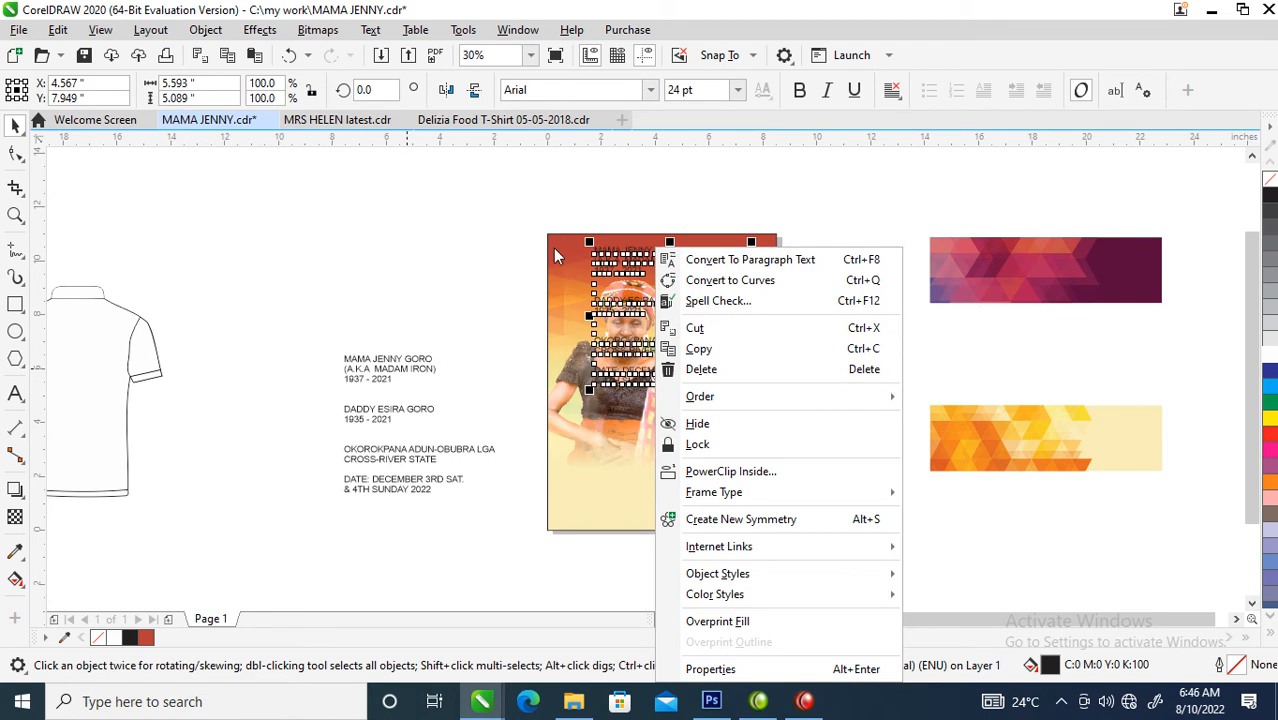
{"action": "left_click", "coordinate": [462, 195]}
{"action": "key", "text": "F2"}
{"action": "left_click_drag", "start_coordinate": [483, 205], "coordinate": [831, 403]}
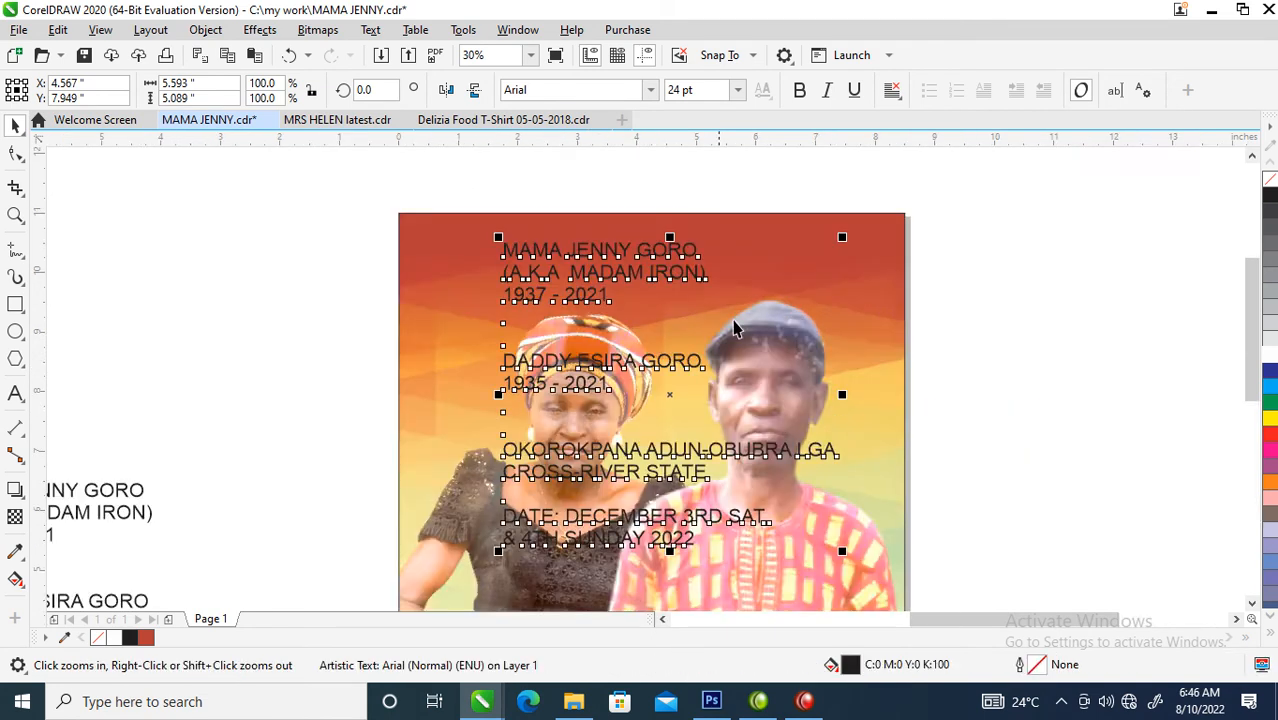
{"action": "left_click", "coordinate": [688, 258]}
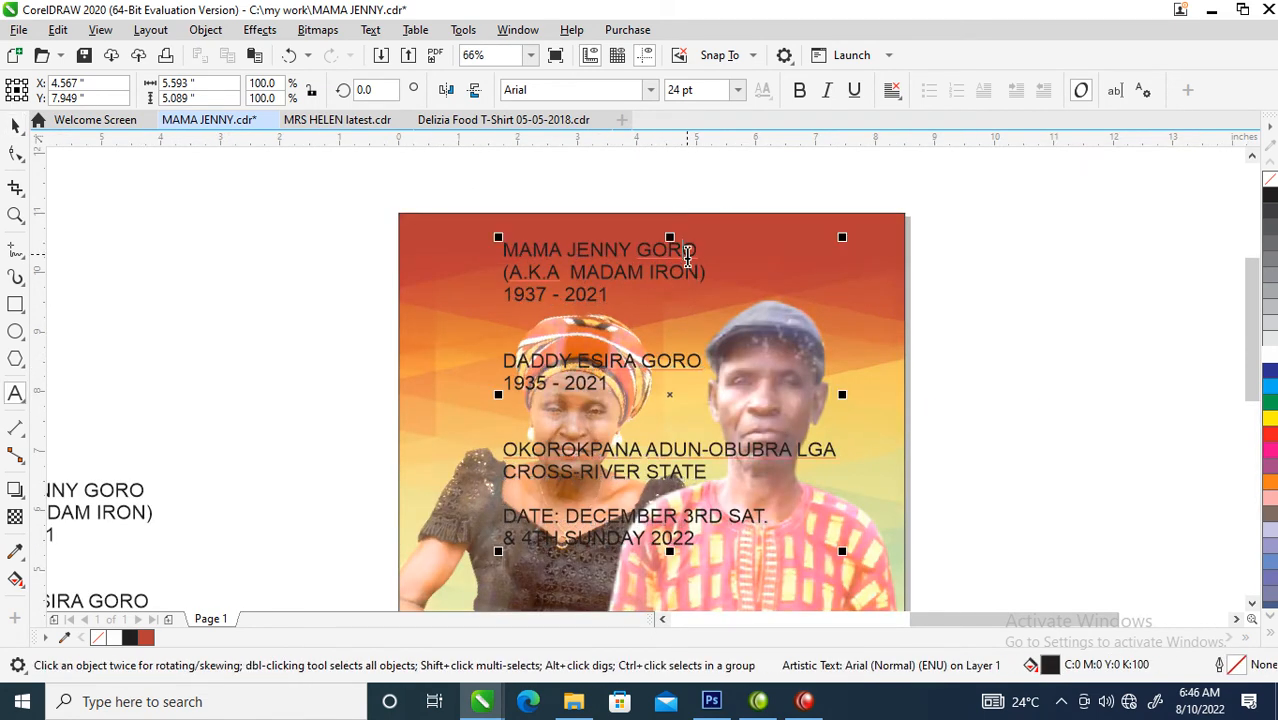
{"action": "double_click", "coordinate": [688, 258]}
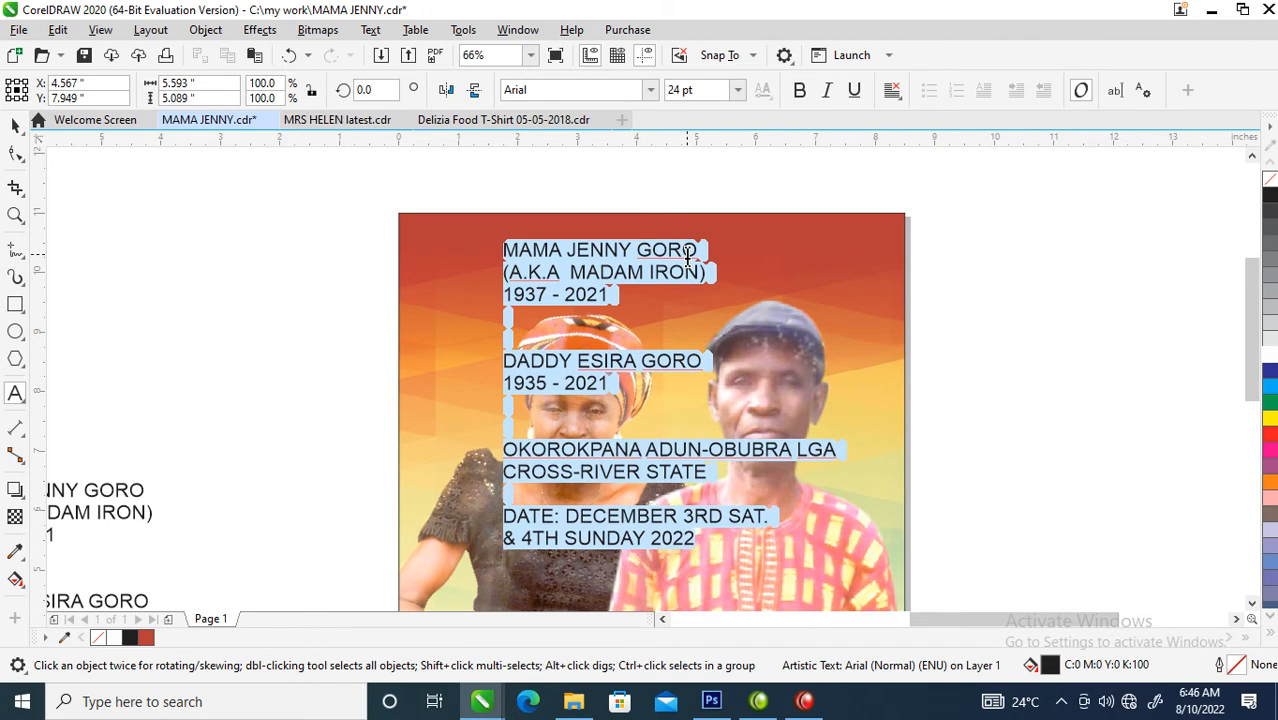
{"action": "type", "text": "Transition to Glory"}
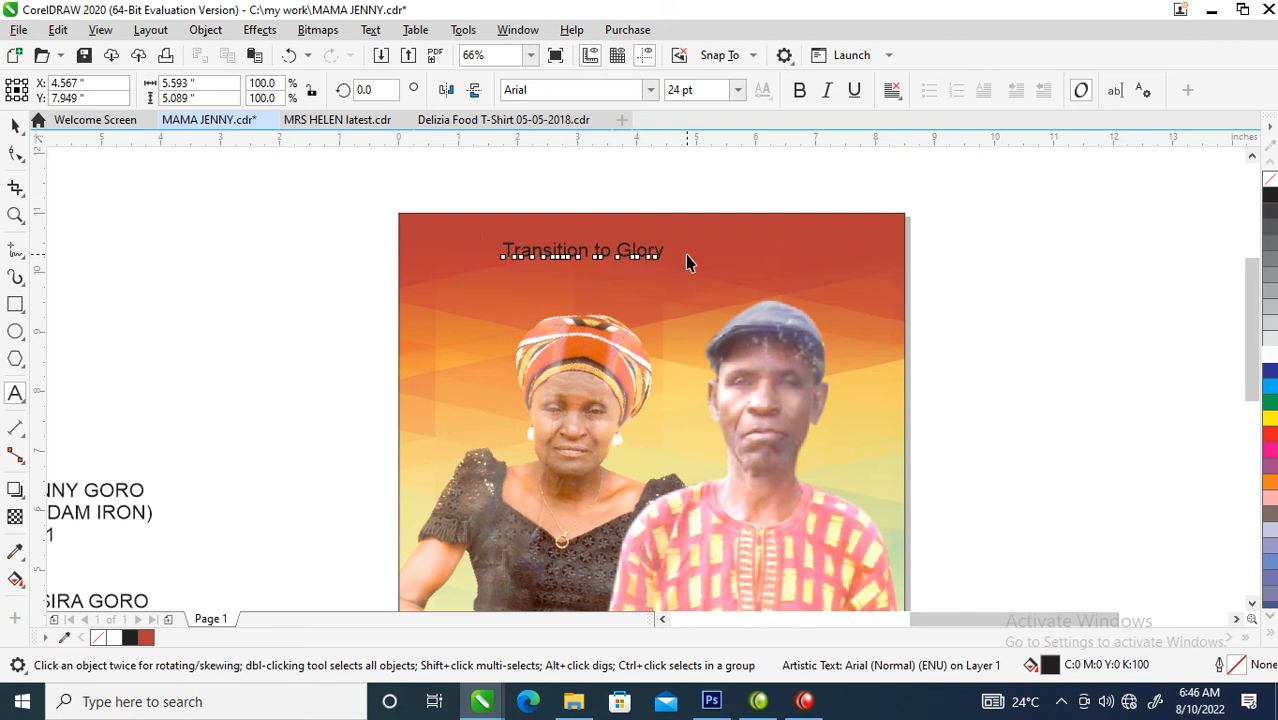
{"action": "key", "text": "ctrl+space"}
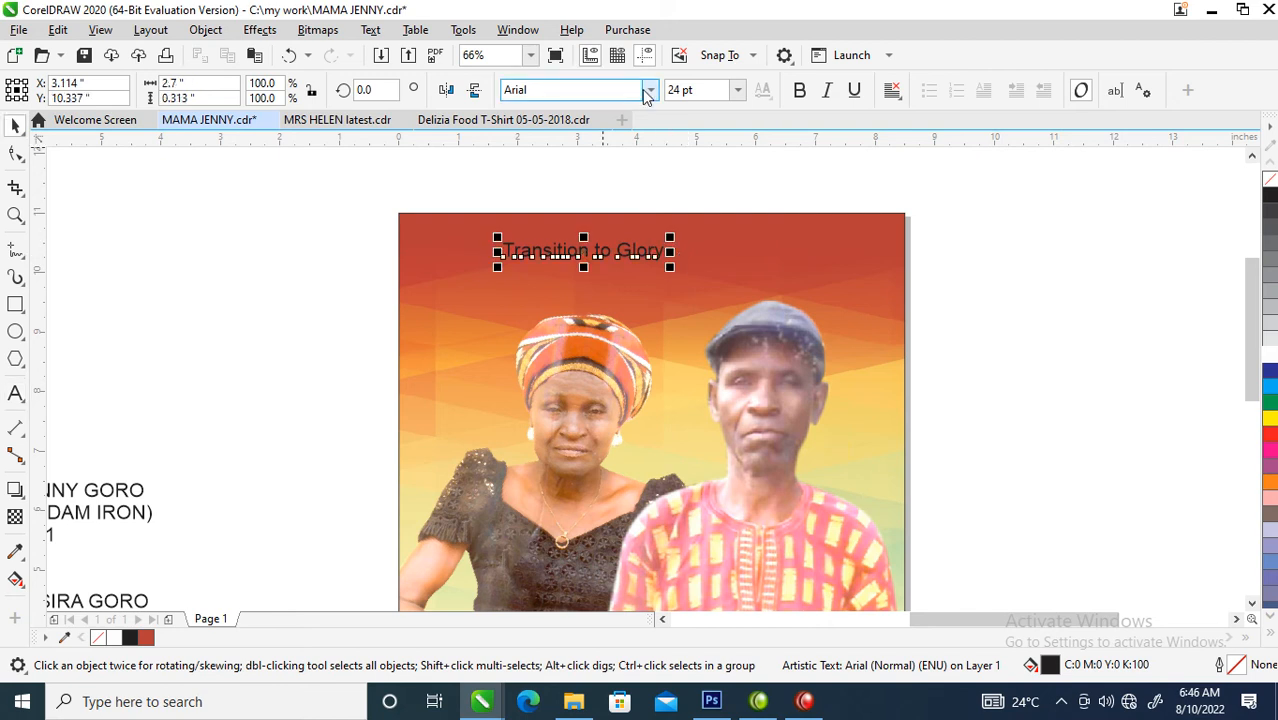
- Set the "Transition to Glory" title in Trajan Pro, enlarge it to about 43 pt, and fill it white
{"action": "left_click", "coordinate": [650, 93]}
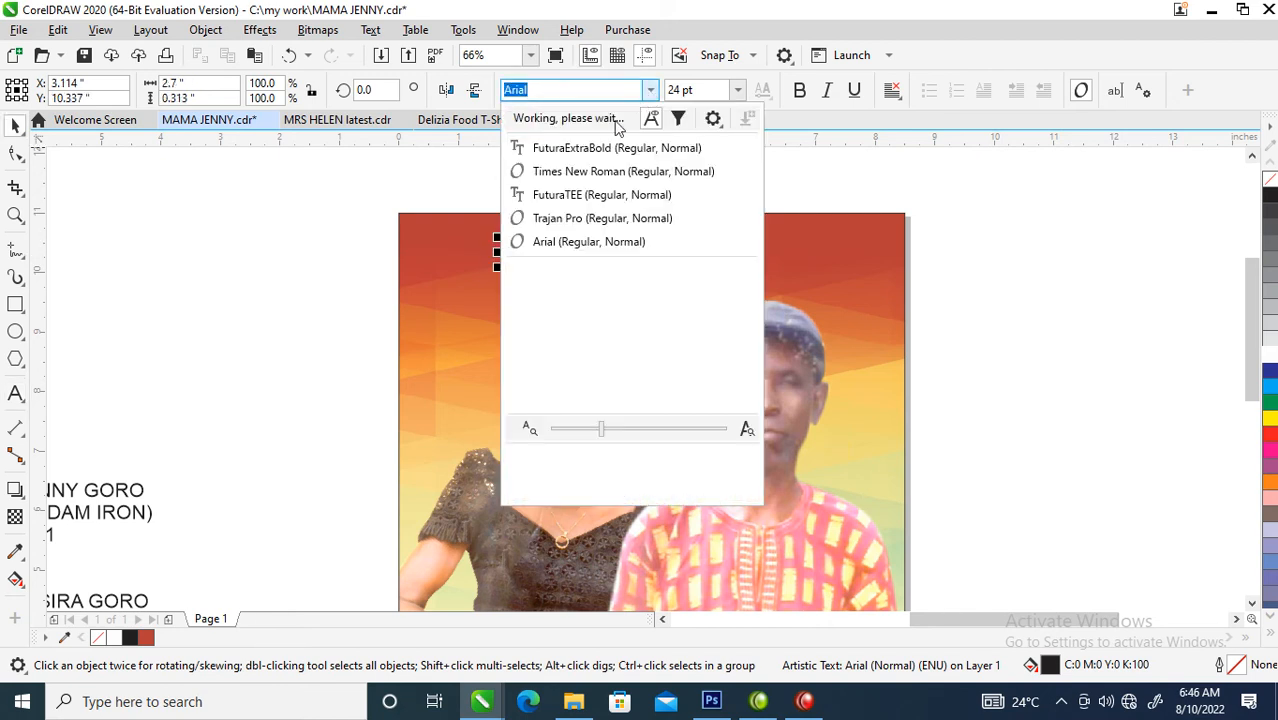
{"action": "left_click", "coordinate": [588, 221]}
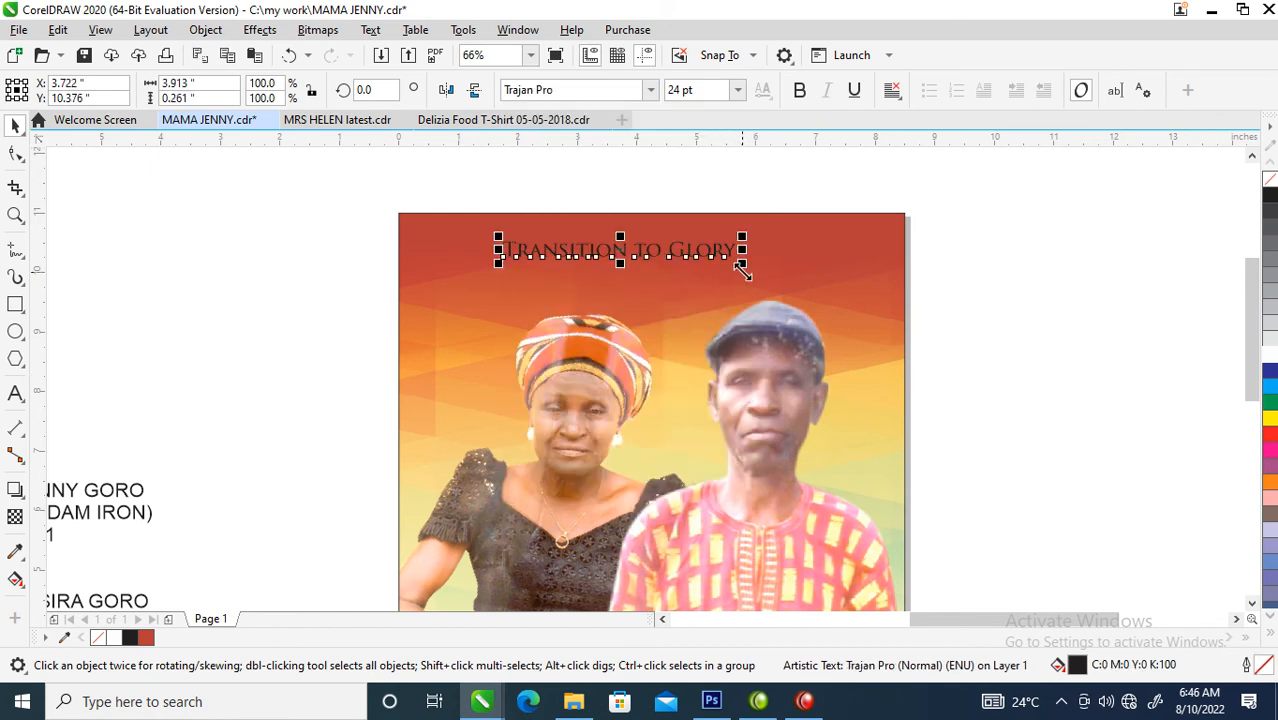
{"action": "left_click_drag", "start_coordinate": [741, 263], "coordinate": [838, 310]}
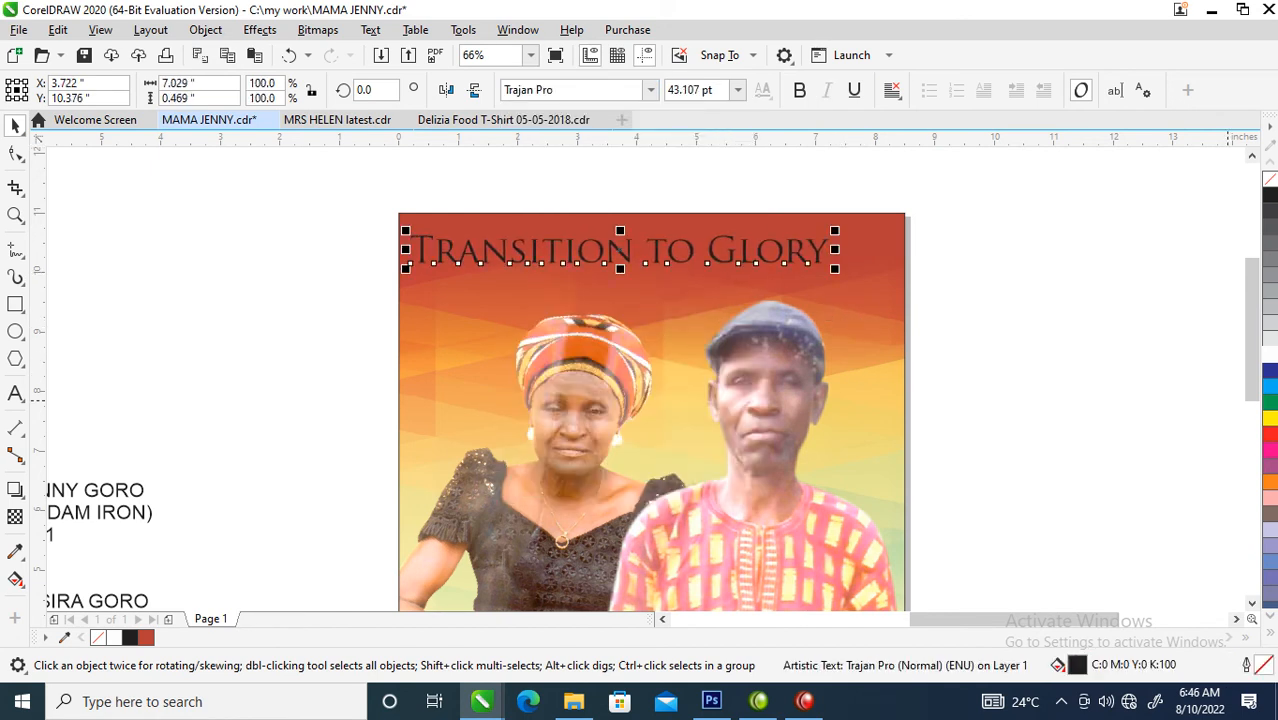
{"action": "left_click", "coordinate": [1270, 360]}
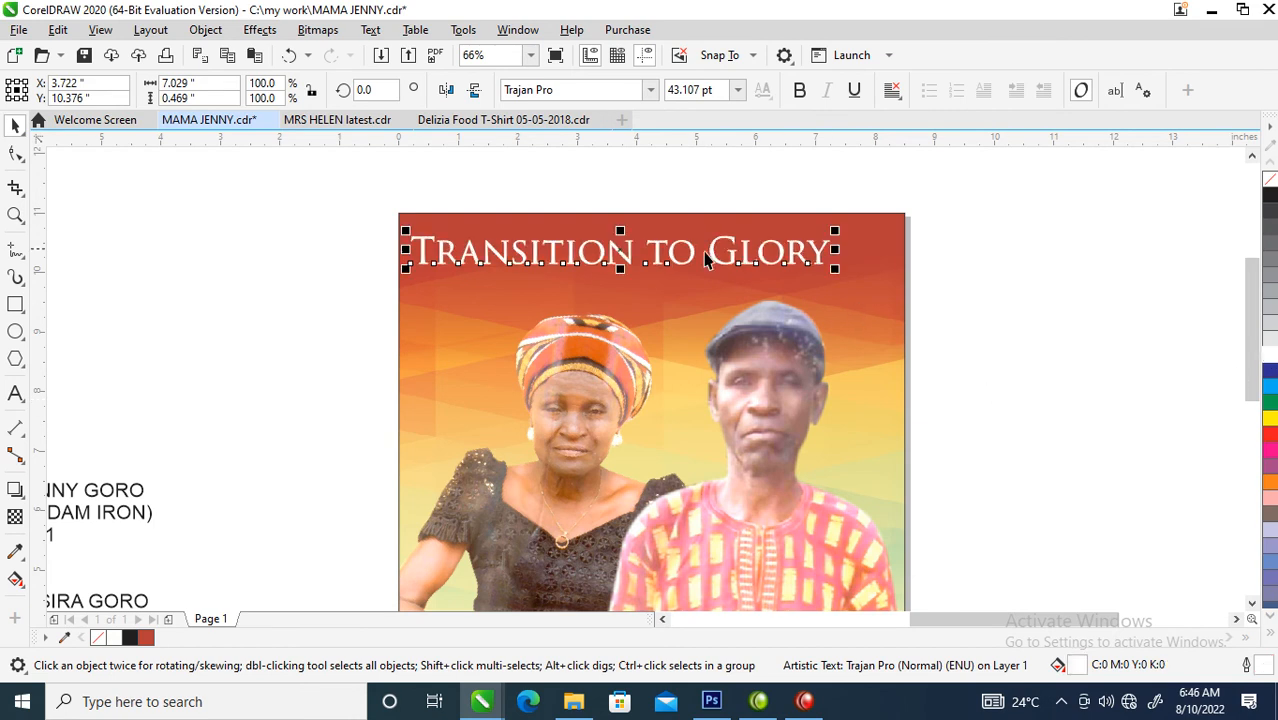
- Move the "Transition to Glory" title down toward the page's centre line and tighten the spacing between its letters
{"action": "left_click_drag", "start_coordinate": [707, 252], "coordinate": [741, 271]}
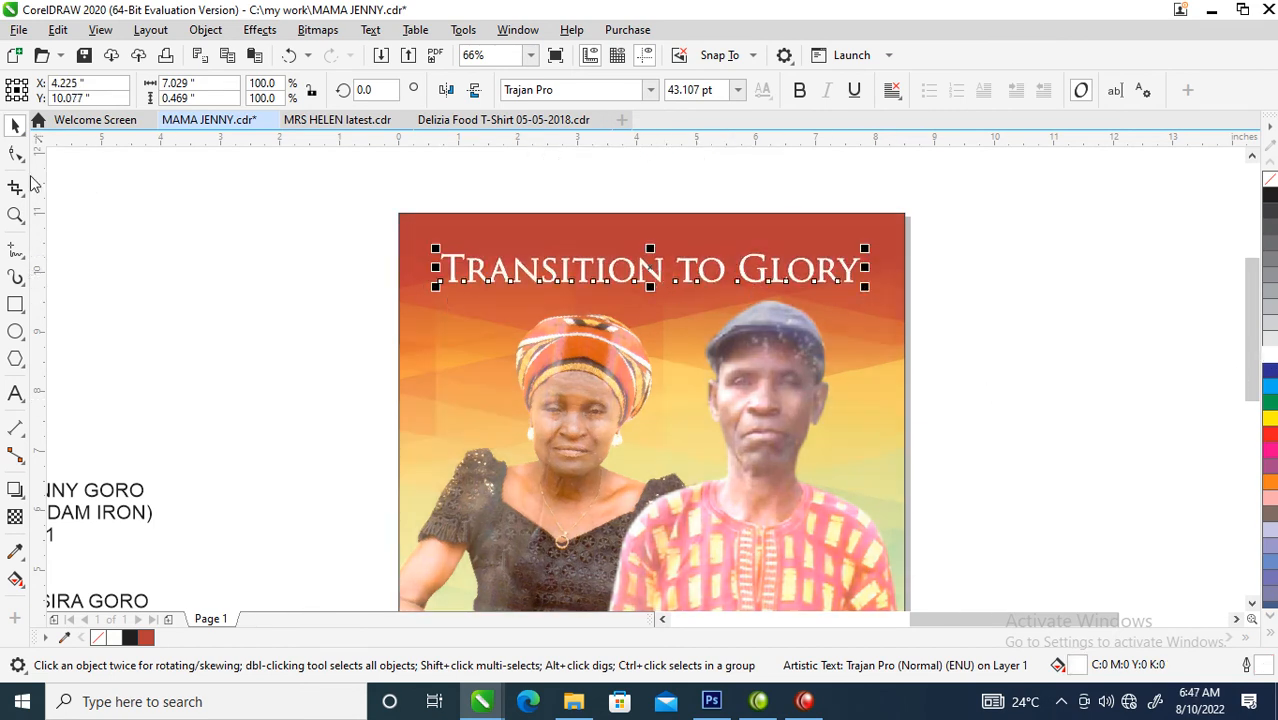
{"action": "left_click", "coordinate": [17, 157]}
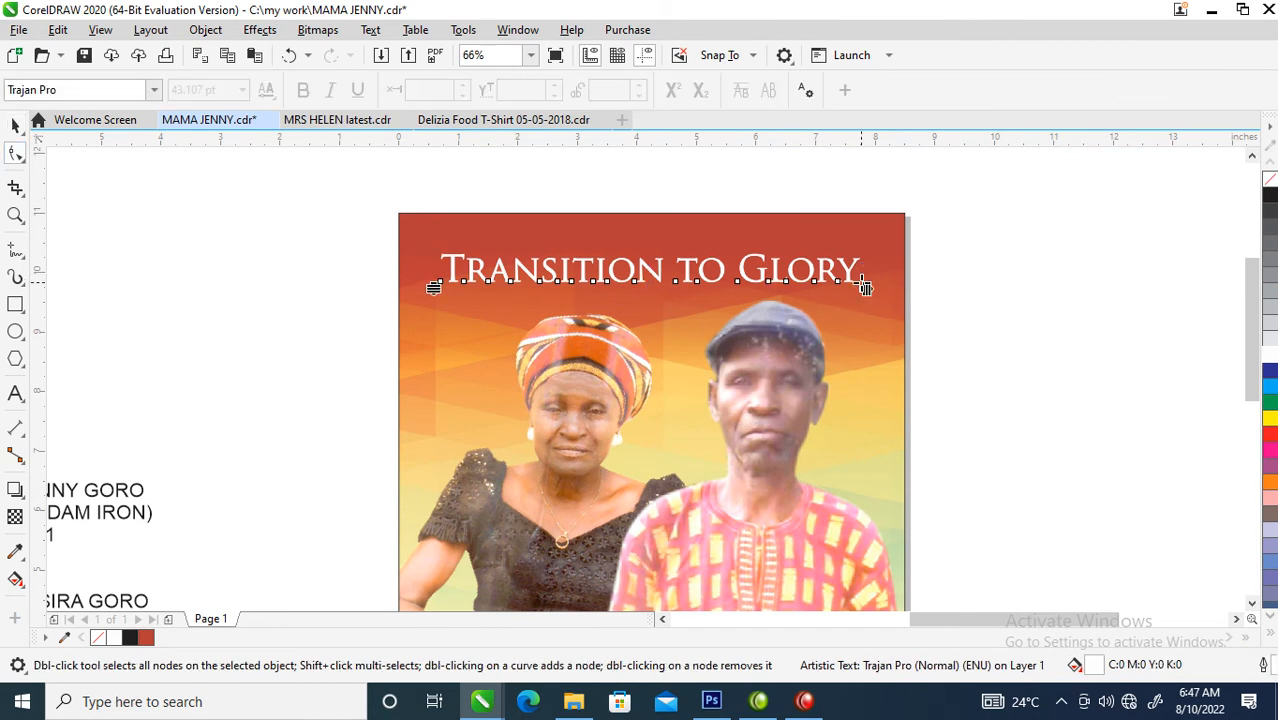
{"action": "left_click_drag", "start_coordinate": [866, 285], "coordinate": [813, 284]}
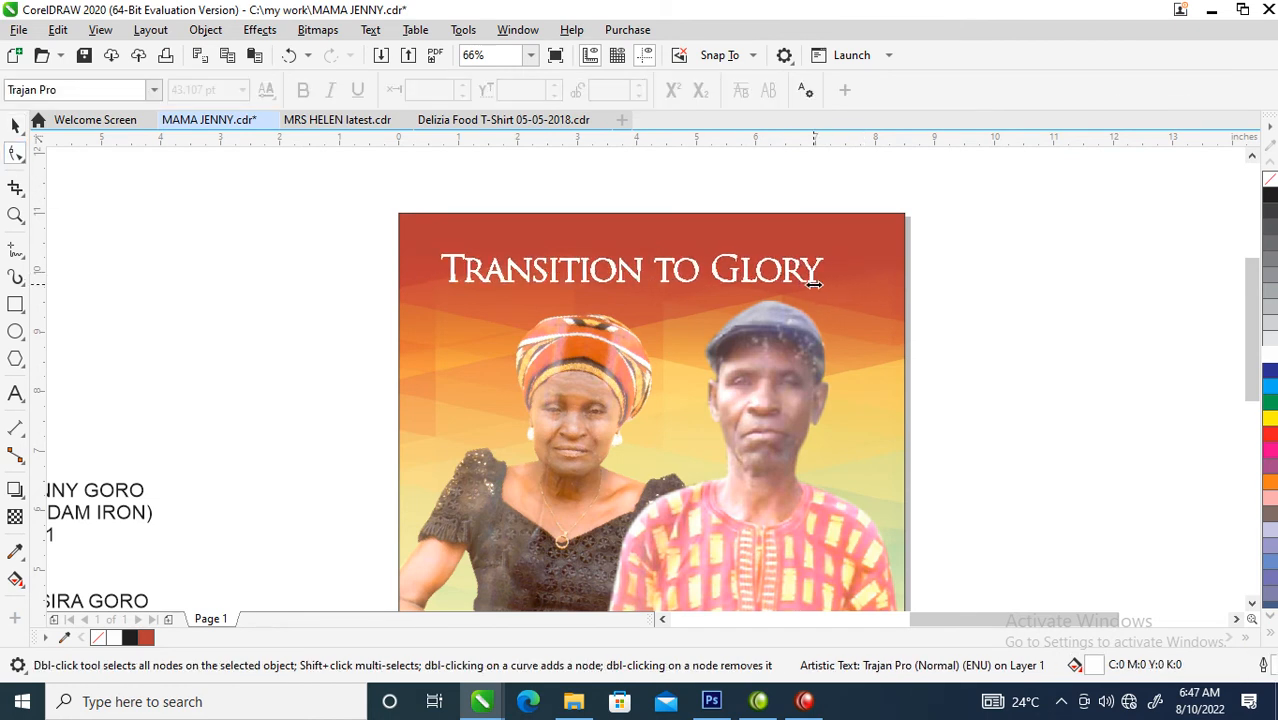
{"action": "key", "text": "space"}
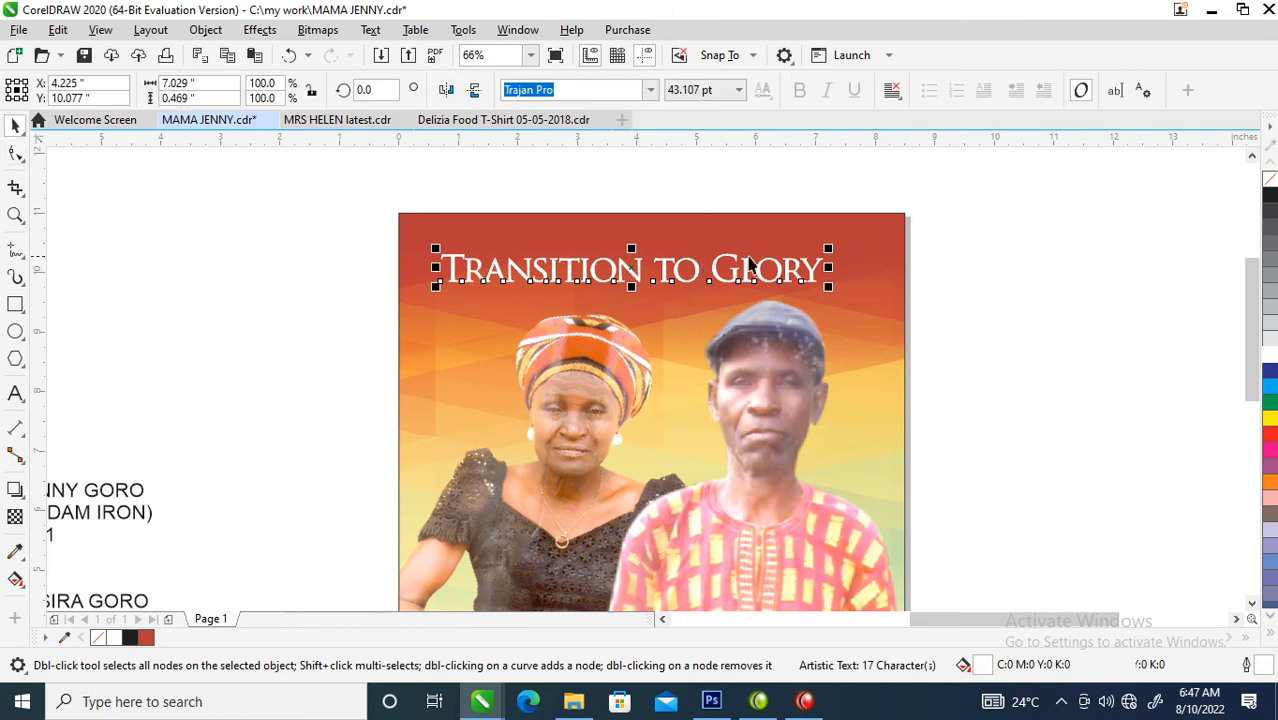
- Scale the title down to about 33.6 pt and break it apart into separate words, selecting the word "to"
{"action": "left_click_drag", "start_coordinate": [828, 248], "coordinate": [786, 251]}
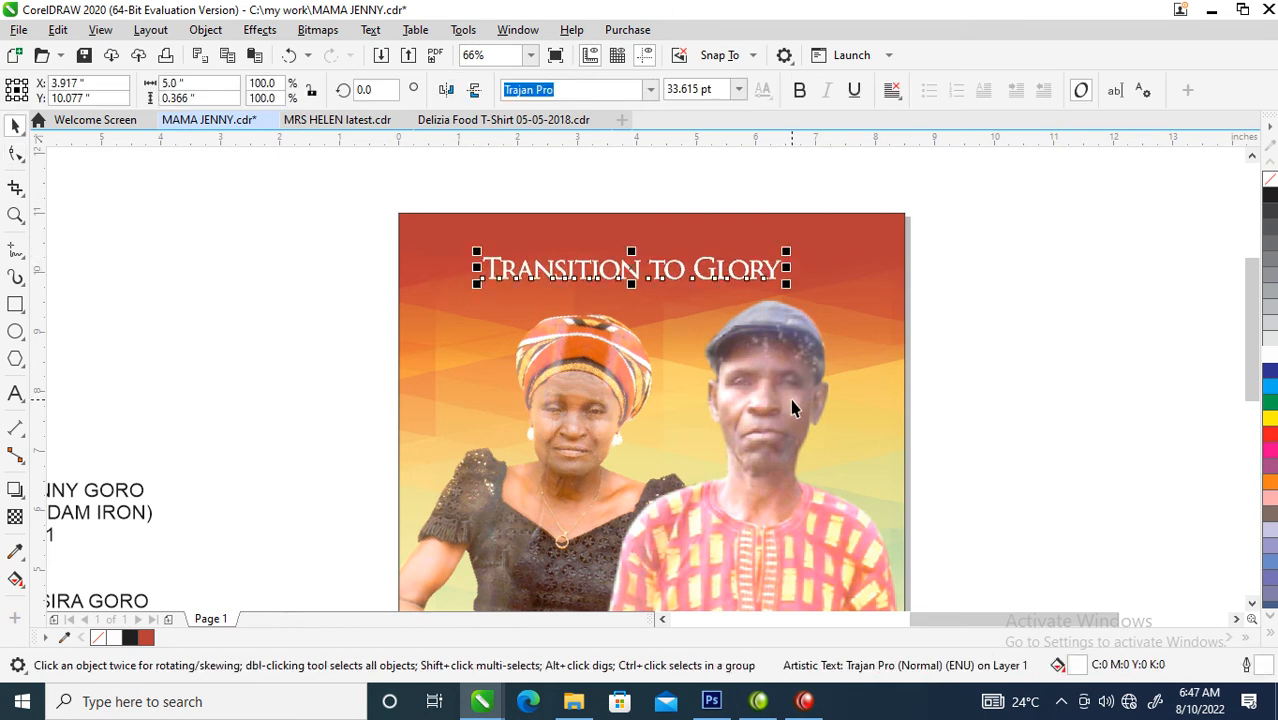
{"action": "key", "text": "ctrl+k"}
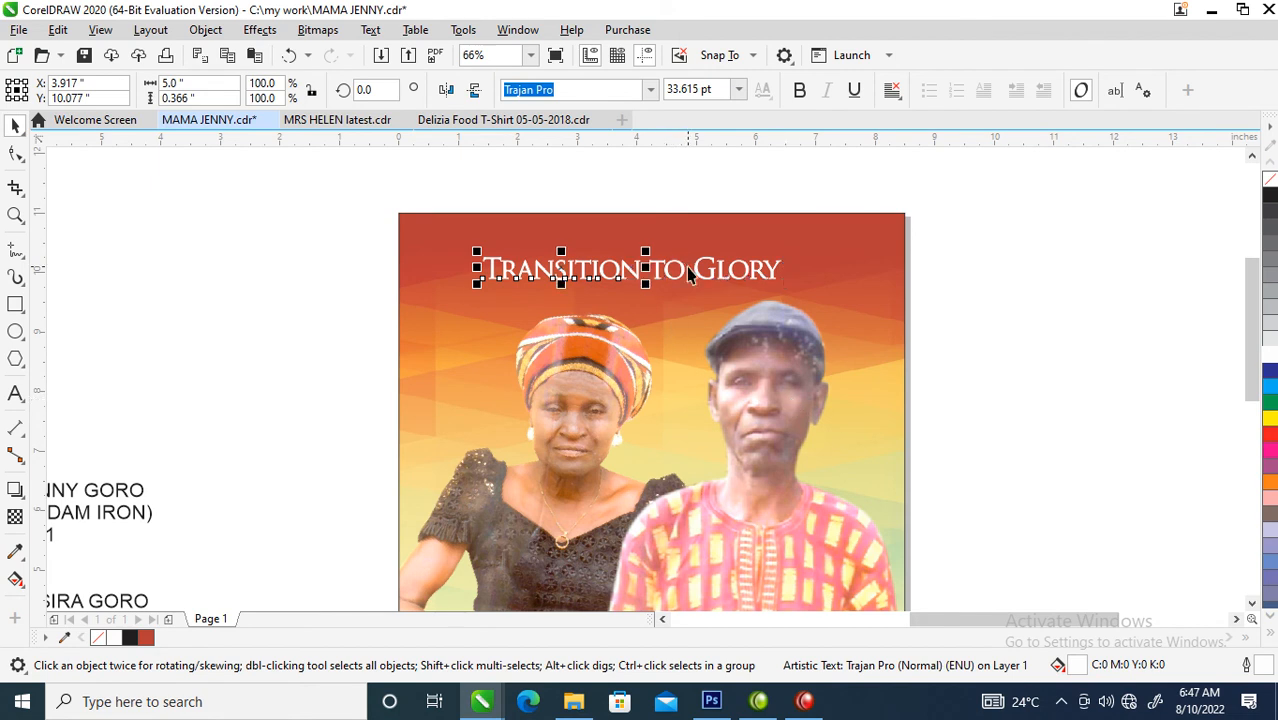
{"action": "key", "text": "z"}
{"action": "left_click_drag", "start_coordinate": [497, 198], "coordinate": [856, 394]}
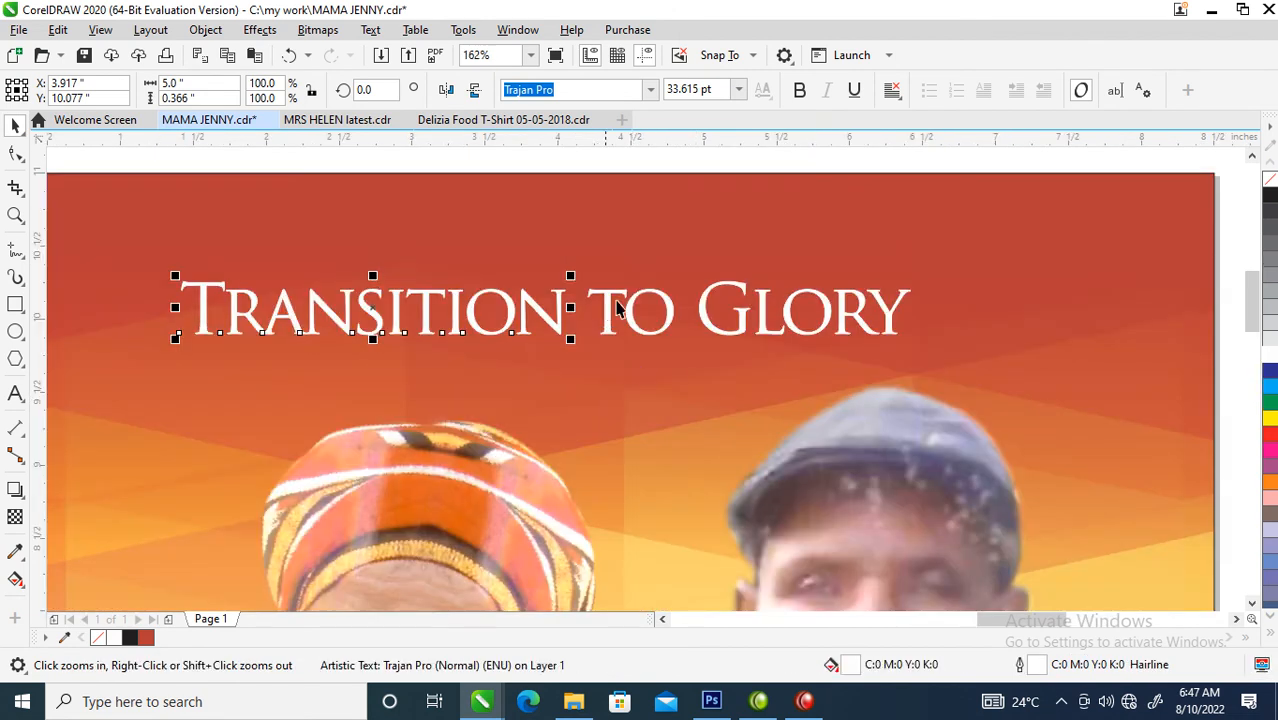
{"action": "key", "text": "space"}
{"action": "left_click", "coordinate": [655, 312]}
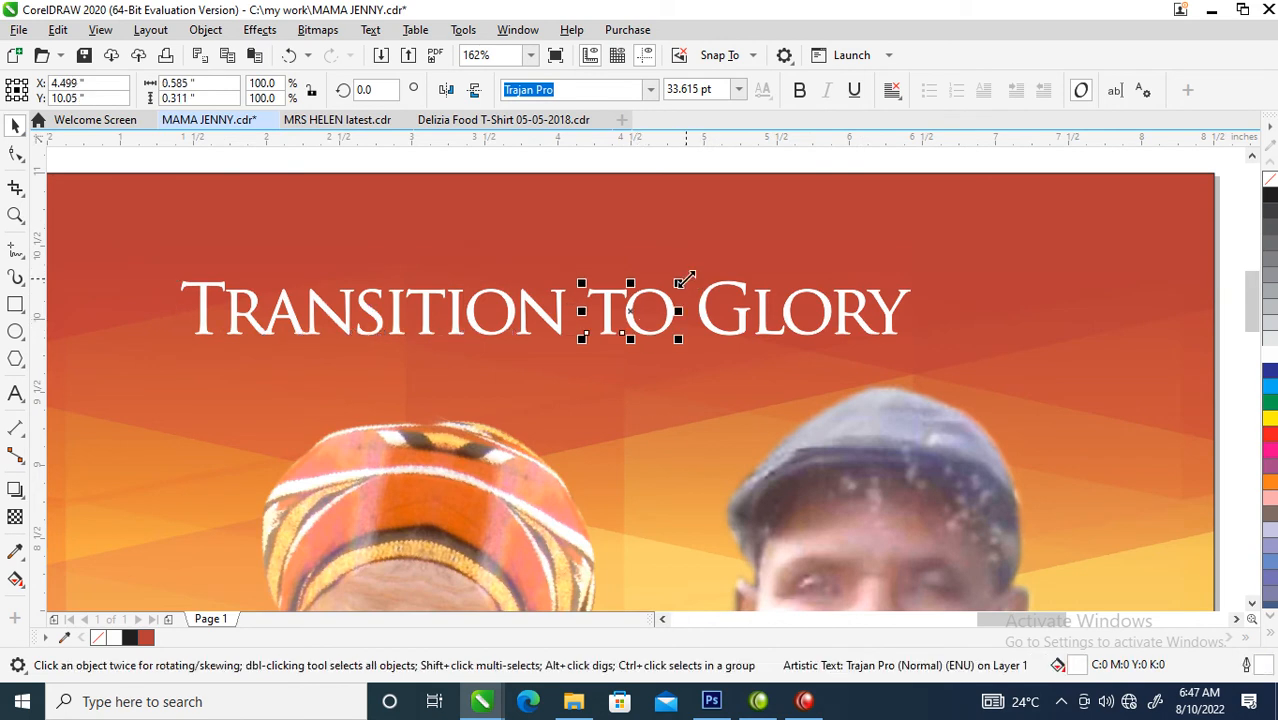
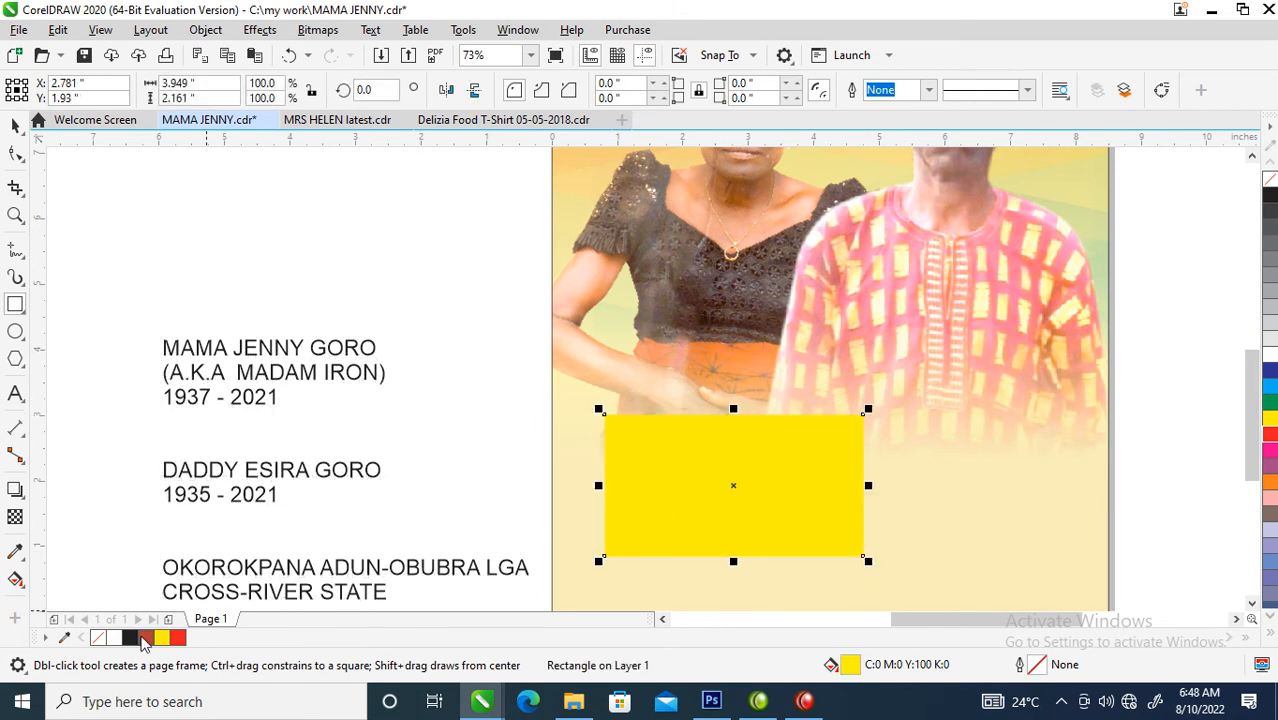
- Fill the rectangle with brick red and round its upper-right corner to a radius of about 0.77 inches
{"action": "left_click", "coordinate": [145, 639]}
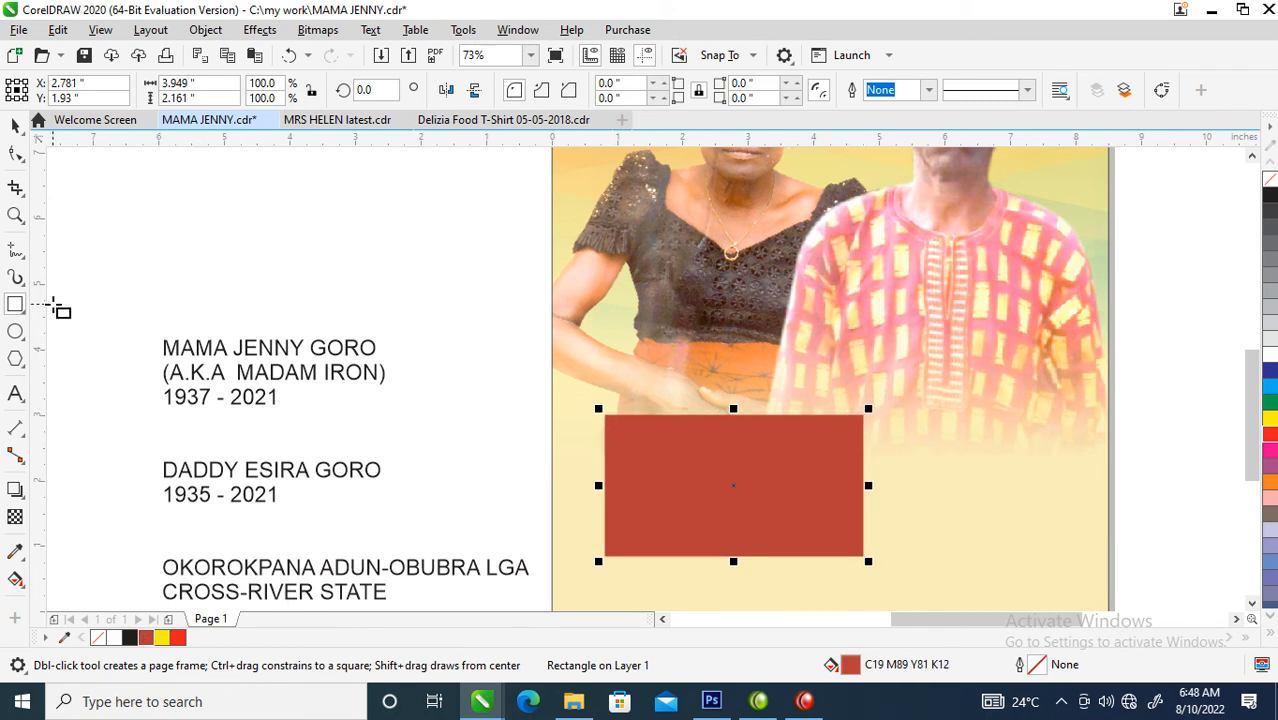
{"action": "left_click", "coordinate": [15, 153]}
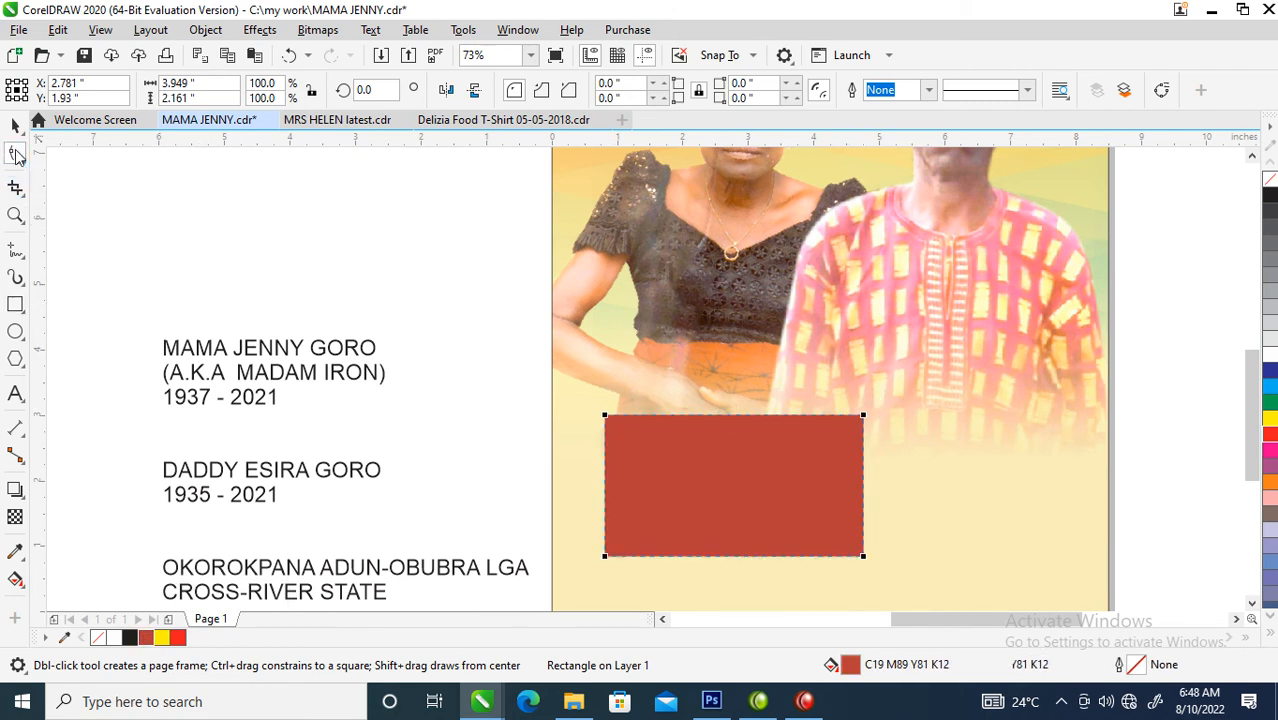
{"action": "left_click_drag", "start_coordinate": [864, 418], "coordinate": [838, 472]}
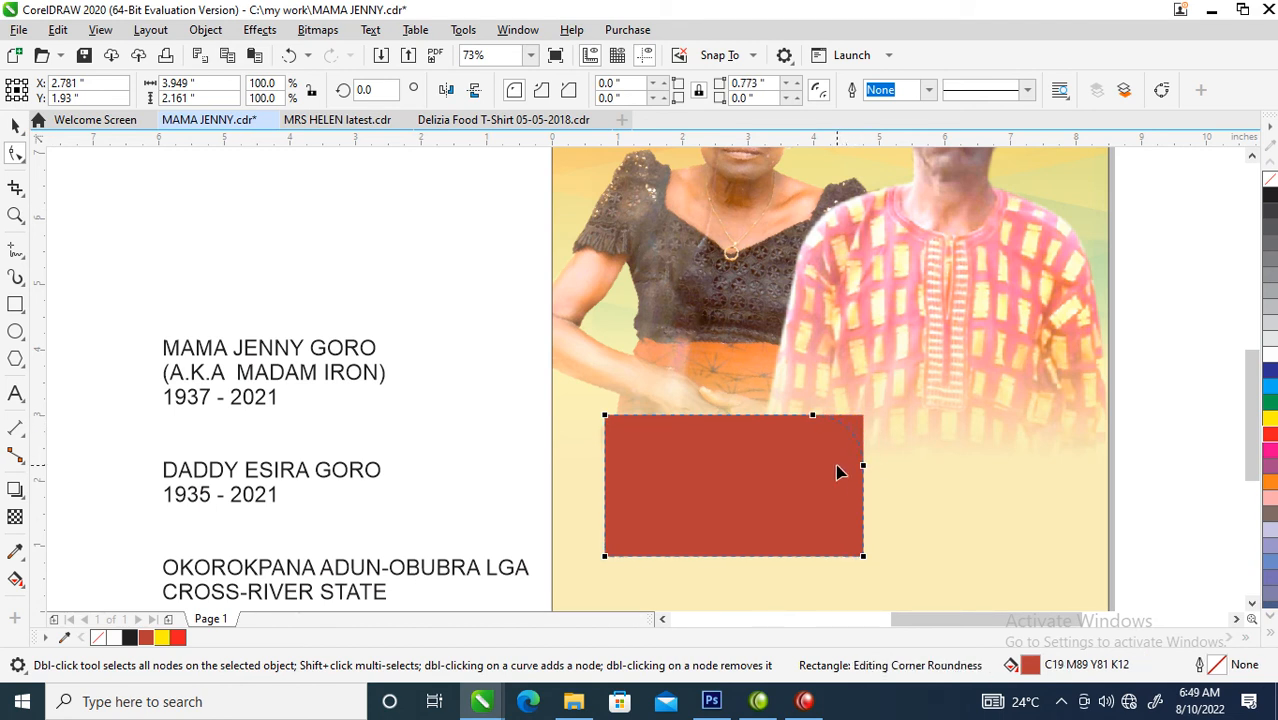
{"action": "left_click_drag", "start_coordinate": [838, 472], "coordinate": [839, 471]}
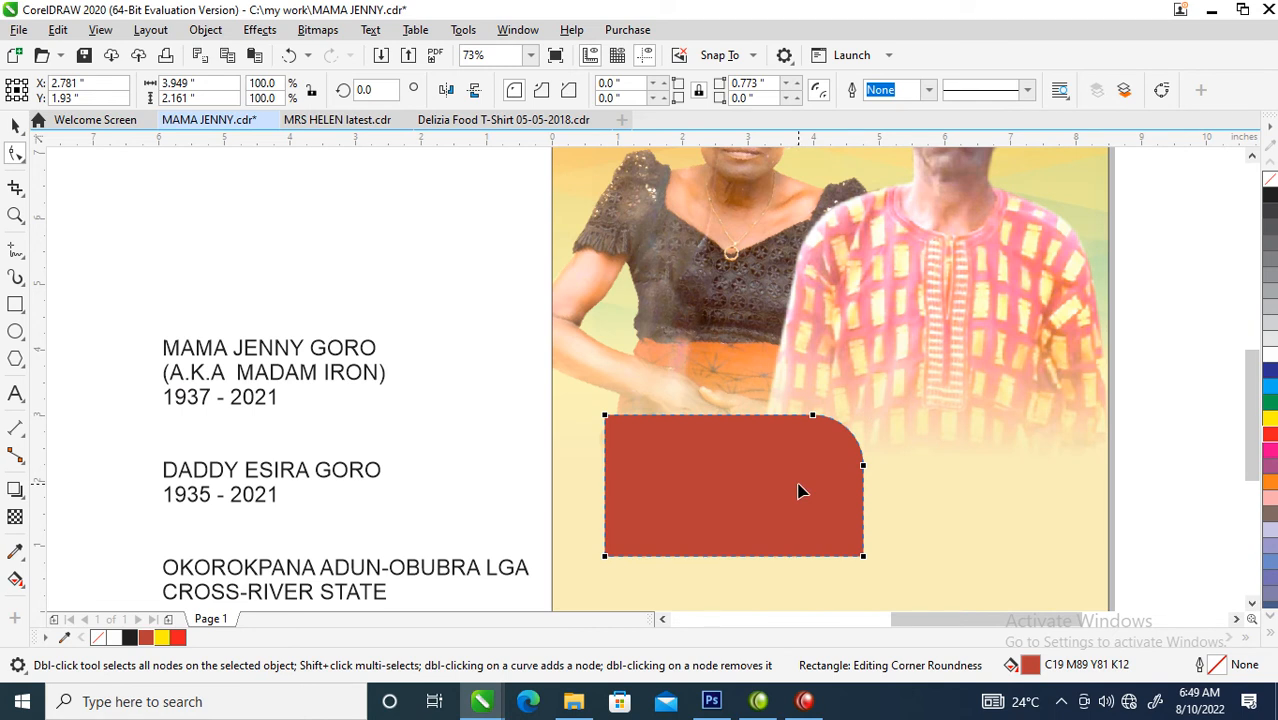
{"action": "key", "text": "space"}
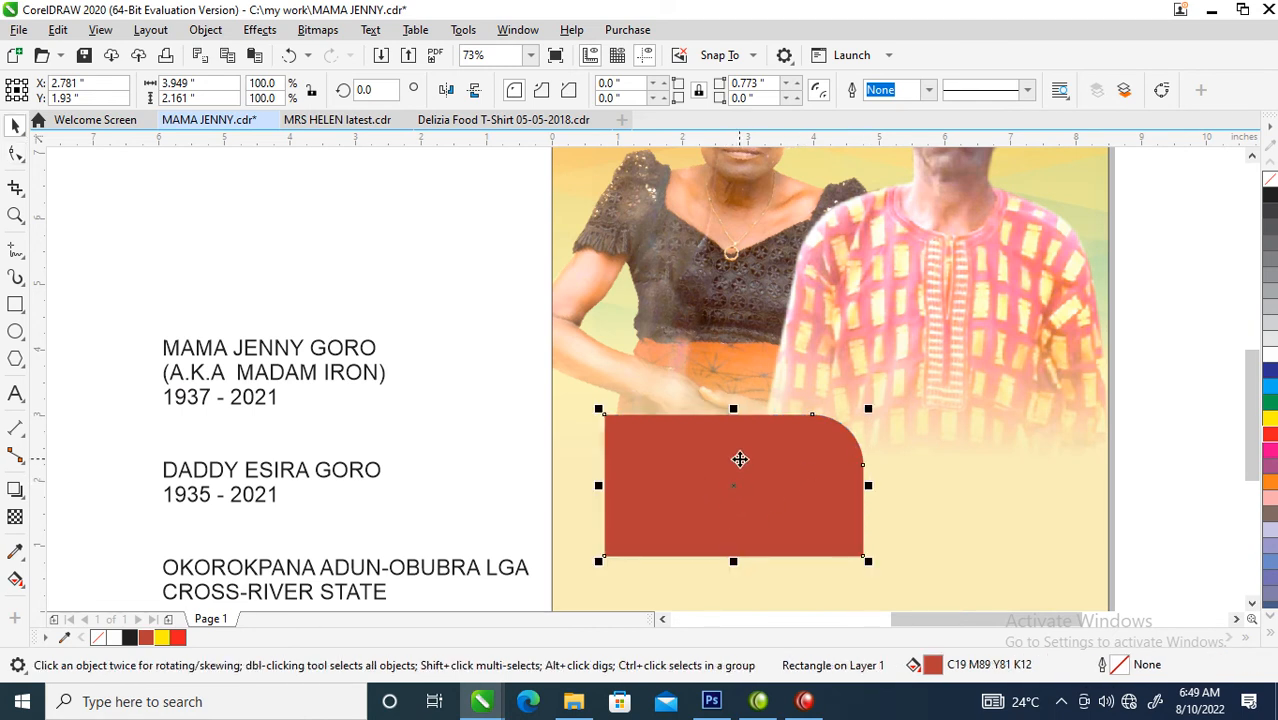
- Apply a vertical gradient to the rounded panel from brick red at its top to dark maroon #360505 at its bottom
{"action": "key", "text": "g"}
{"action": "left_click_drag", "start_coordinate": [747, 421], "coordinate": [750, 550]}
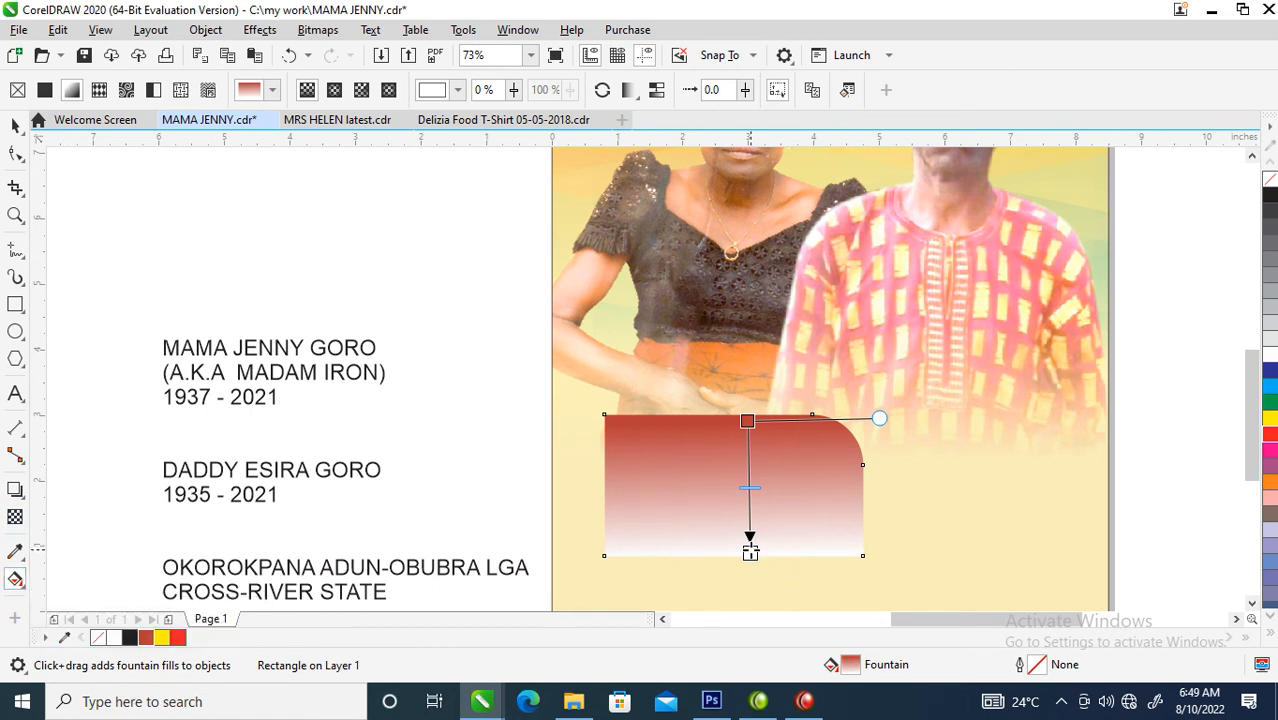
{"action": "left_click", "coordinate": [750, 552]}
{"action": "left_click", "coordinate": [790, 541]}
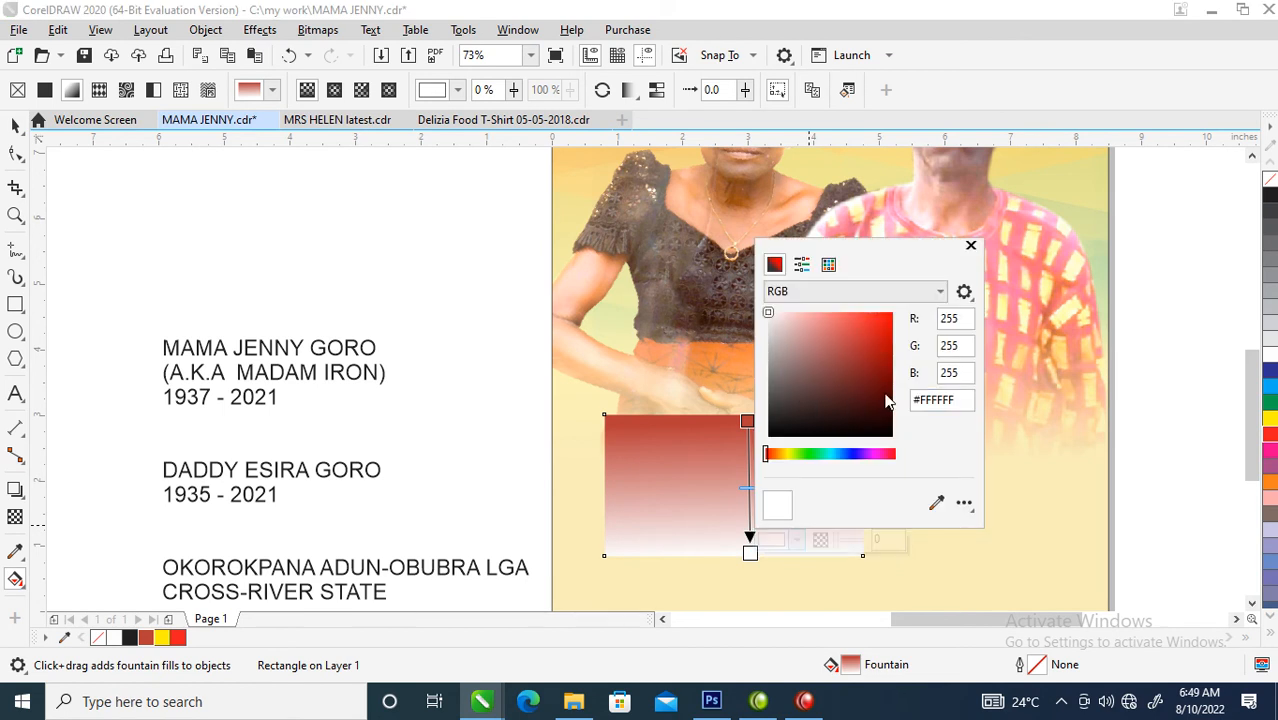
{"action": "left_click", "coordinate": [884, 395]}
{"action": "left_click", "coordinate": [881, 410]}
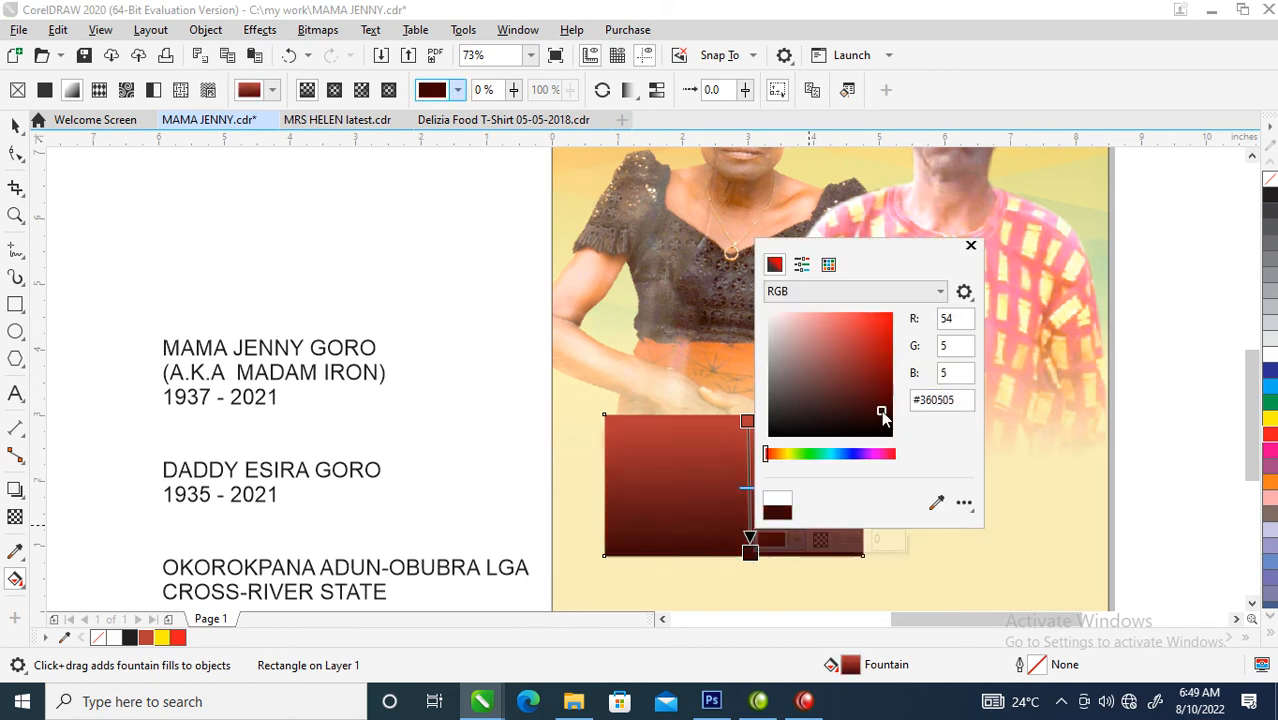
{"action": "left_click", "coordinate": [970, 246]}
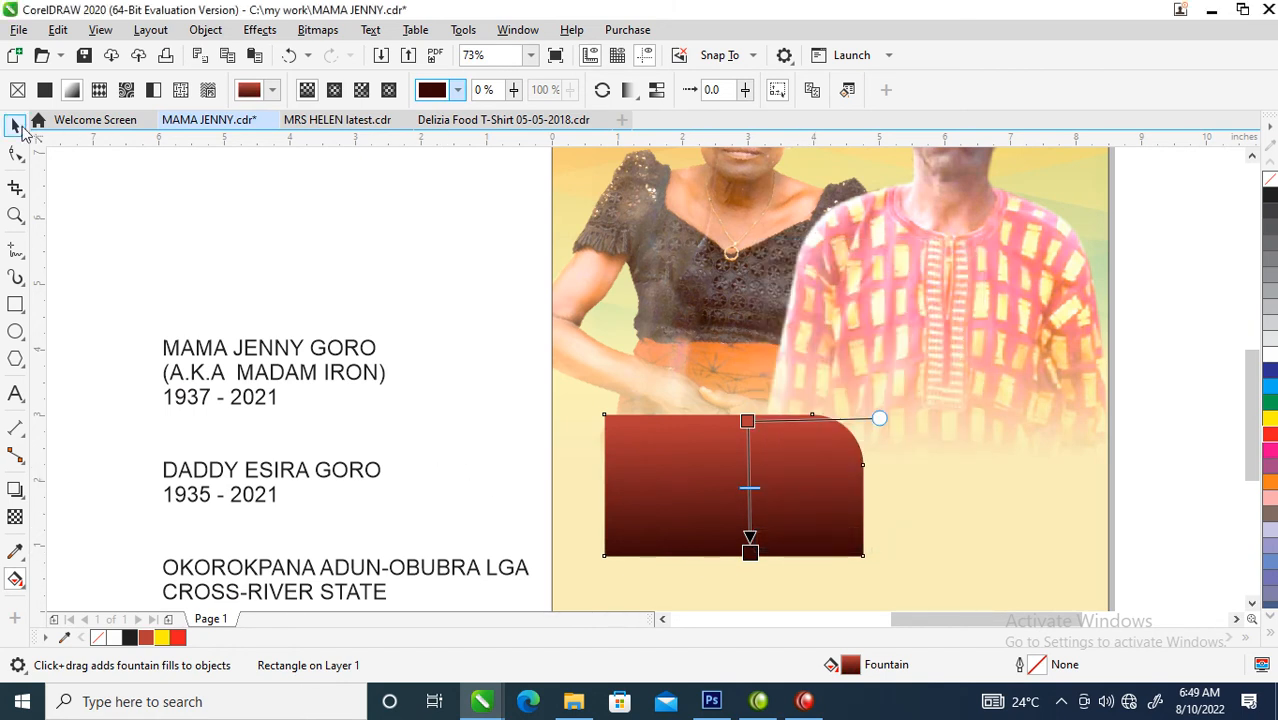
{"action": "left_click", "coordinate": [16, 125]}
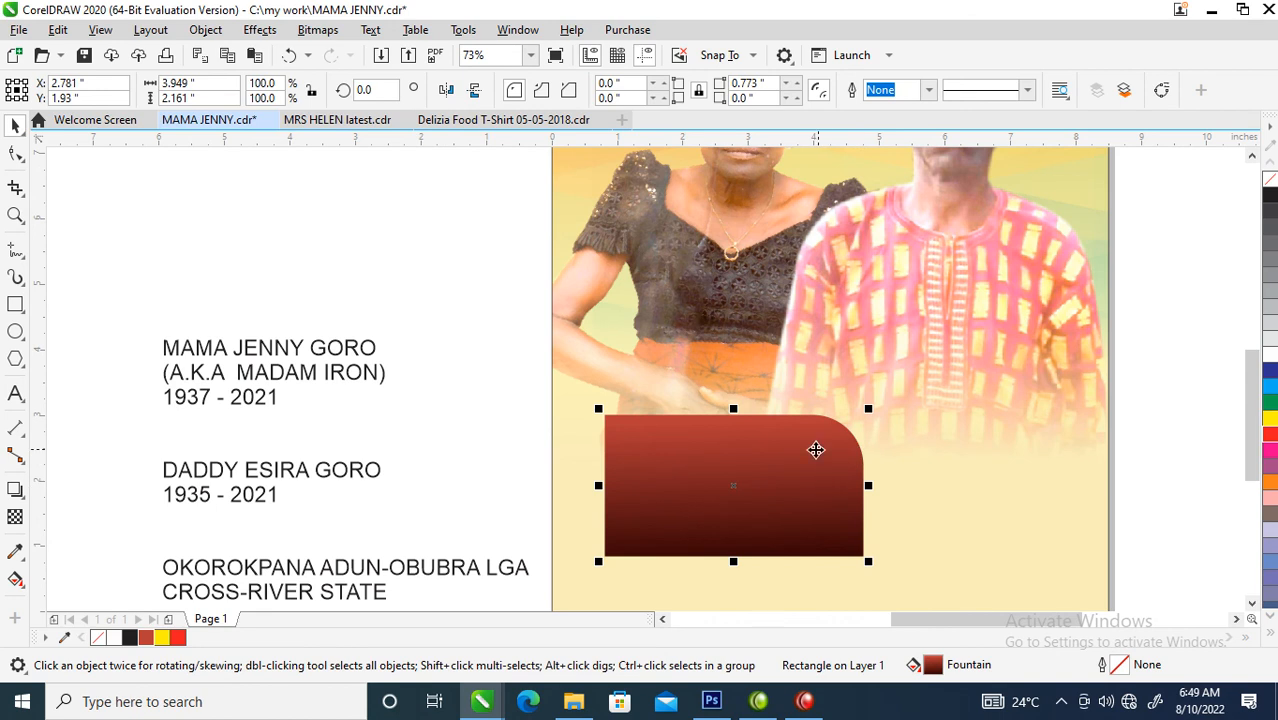
- Create an inset copy of the panel about 3.56 by 1.84 inches, with a white outline and no fill
{"action": "key", "text": "z"}
{"action": "left_click_drag", "start_coordinate": [472, 309], "coordinate": [937, 545]}
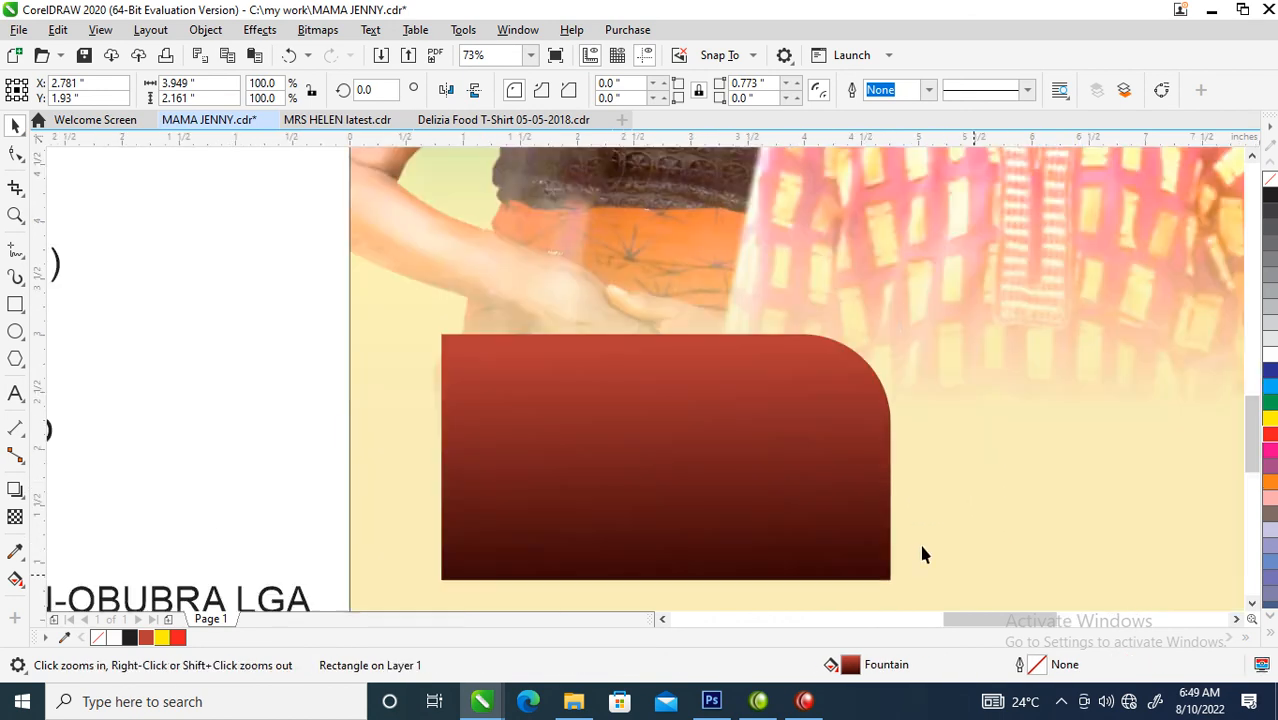
{"action": "left_click_drag", "start_coordinate": [900, 323], "coordinate": [893, 343]}
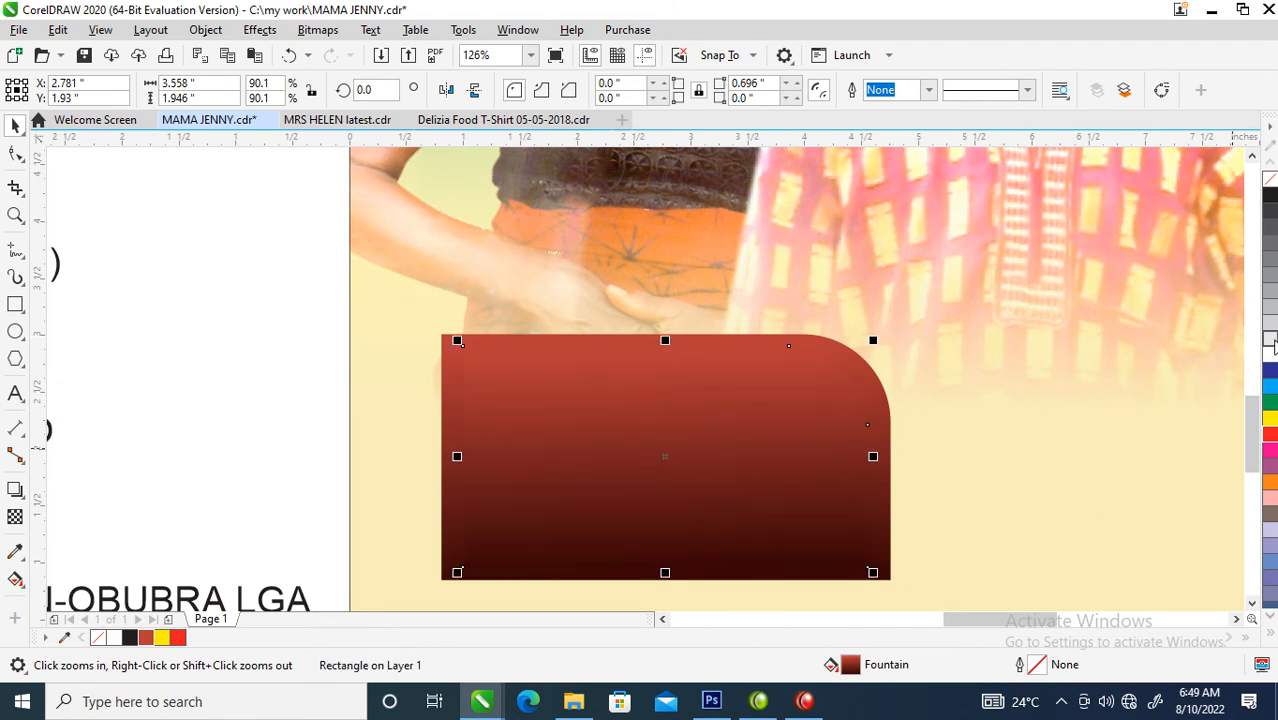
{"action": "right_click", "coordinate": [1271, 357]}
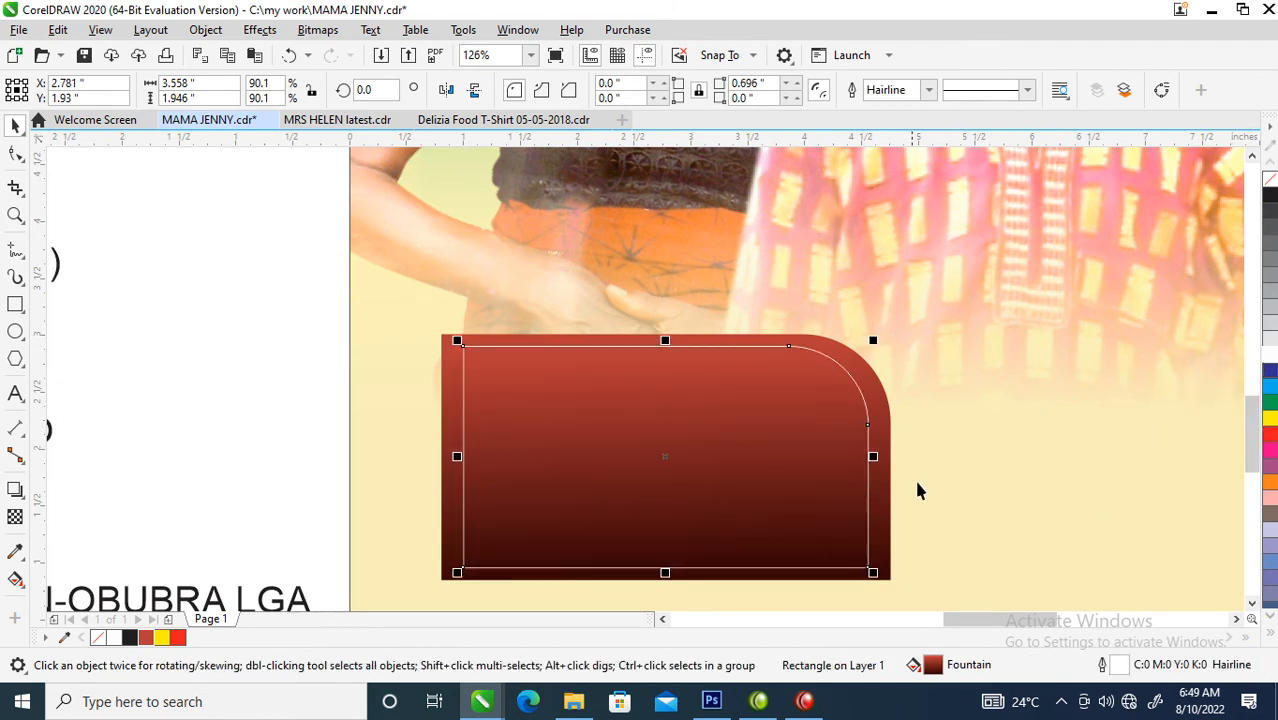
{"action": "left_click_drag", "start_coordinate": [667, 574], "coordinate": [670, 566]}
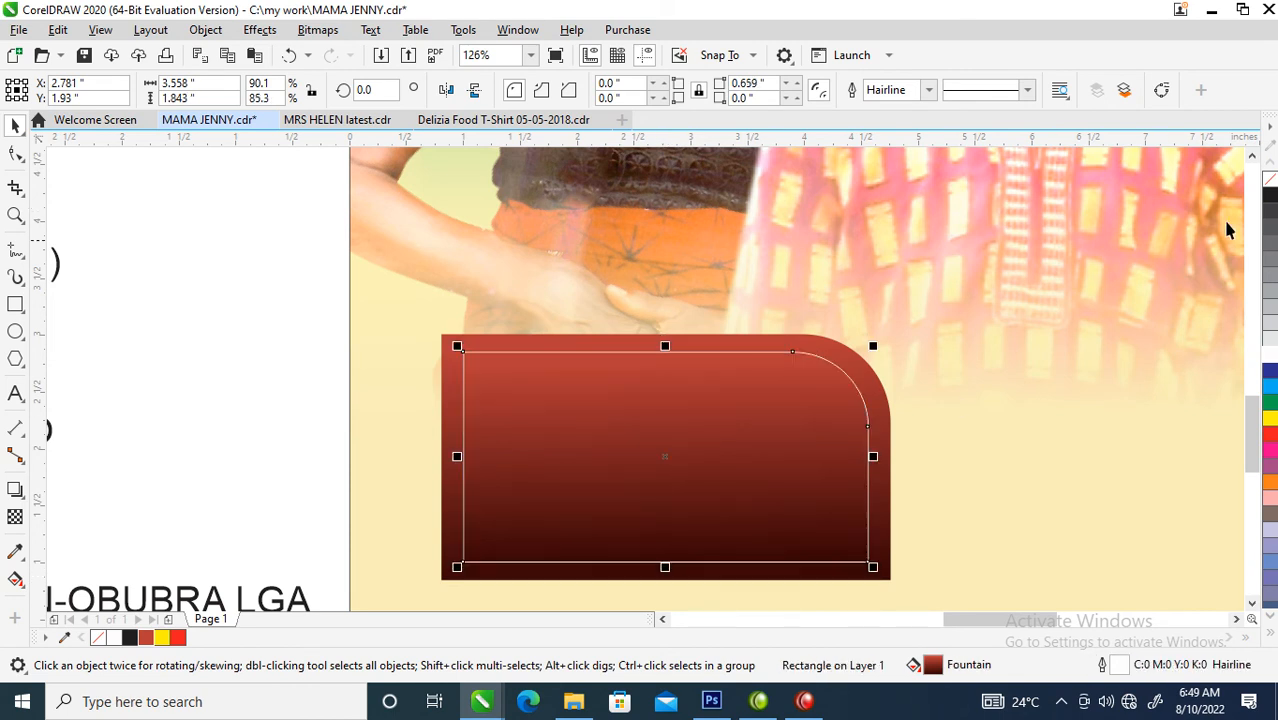
{"action": "left_click", "coordinate": [1268, 178]}
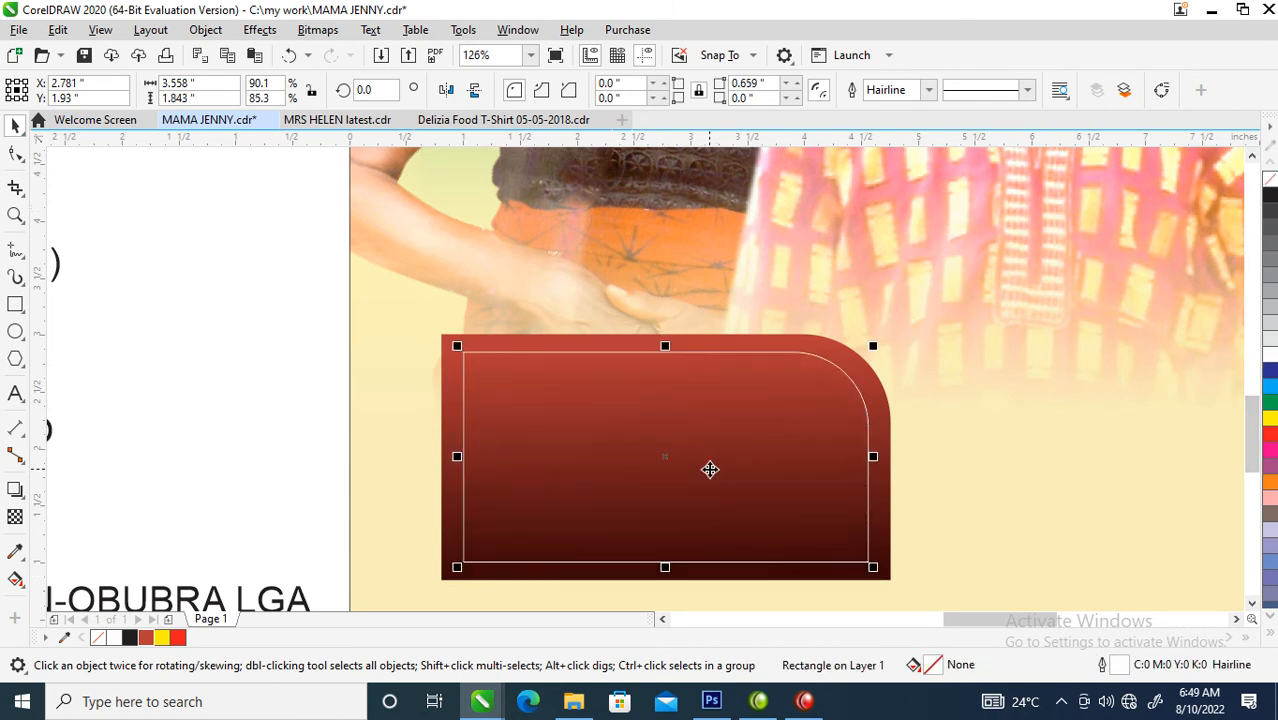
- Set the inset shape's outline to 3 points, placed behind the fill and scaling with the object
{"action": "key", "text": "F12"}
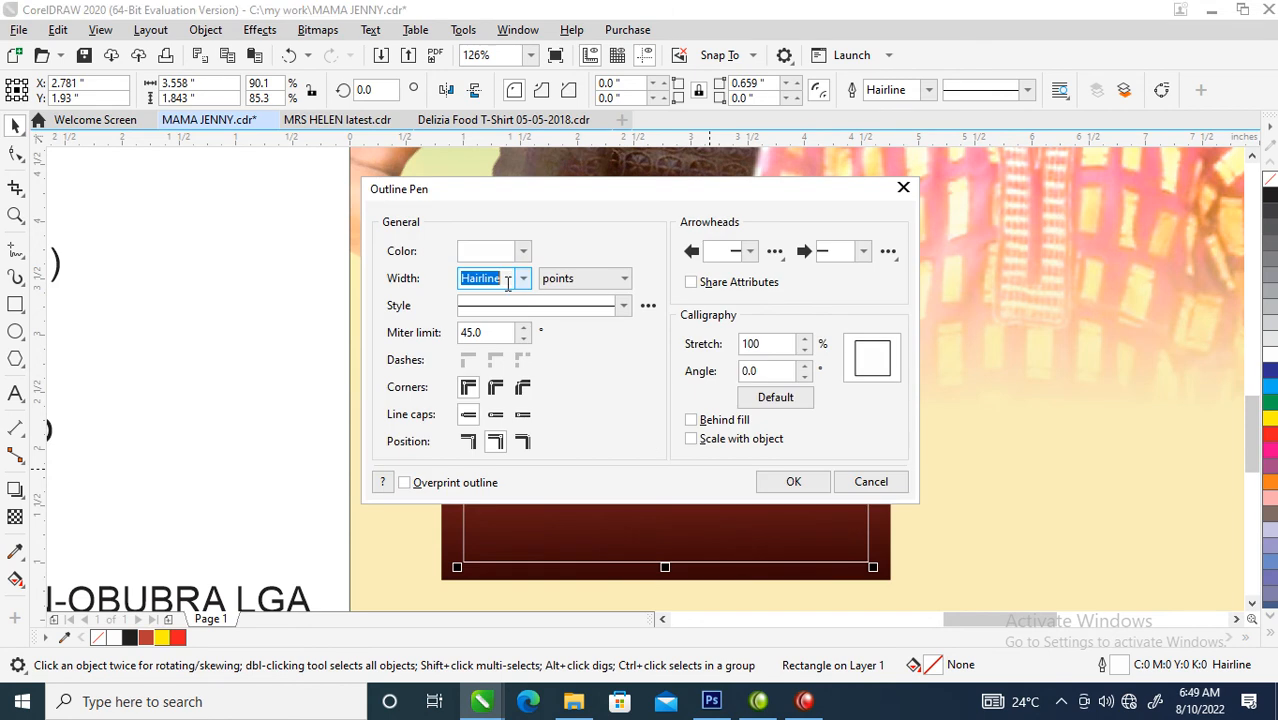
{"action": "type", "text": "3"}
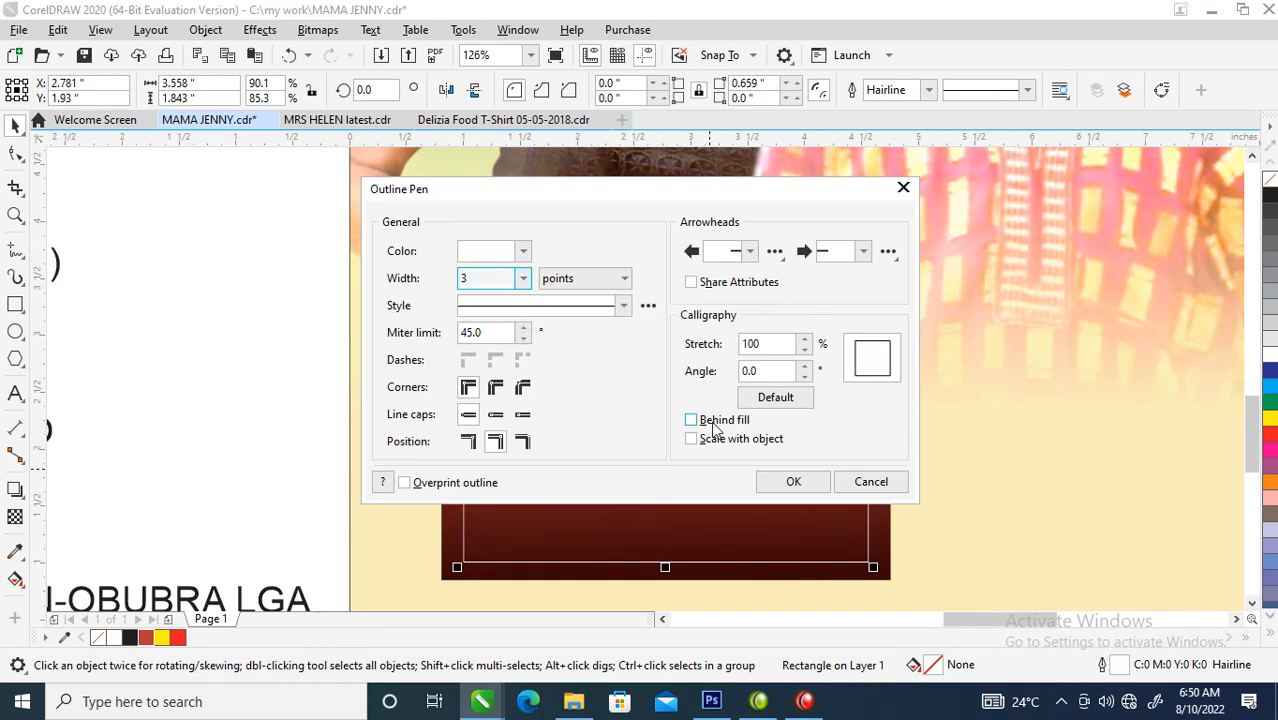
{"action": "left_click", "coordinate": [700, 422]}
{"action": "left_click", "coordinate": [806, 481]}
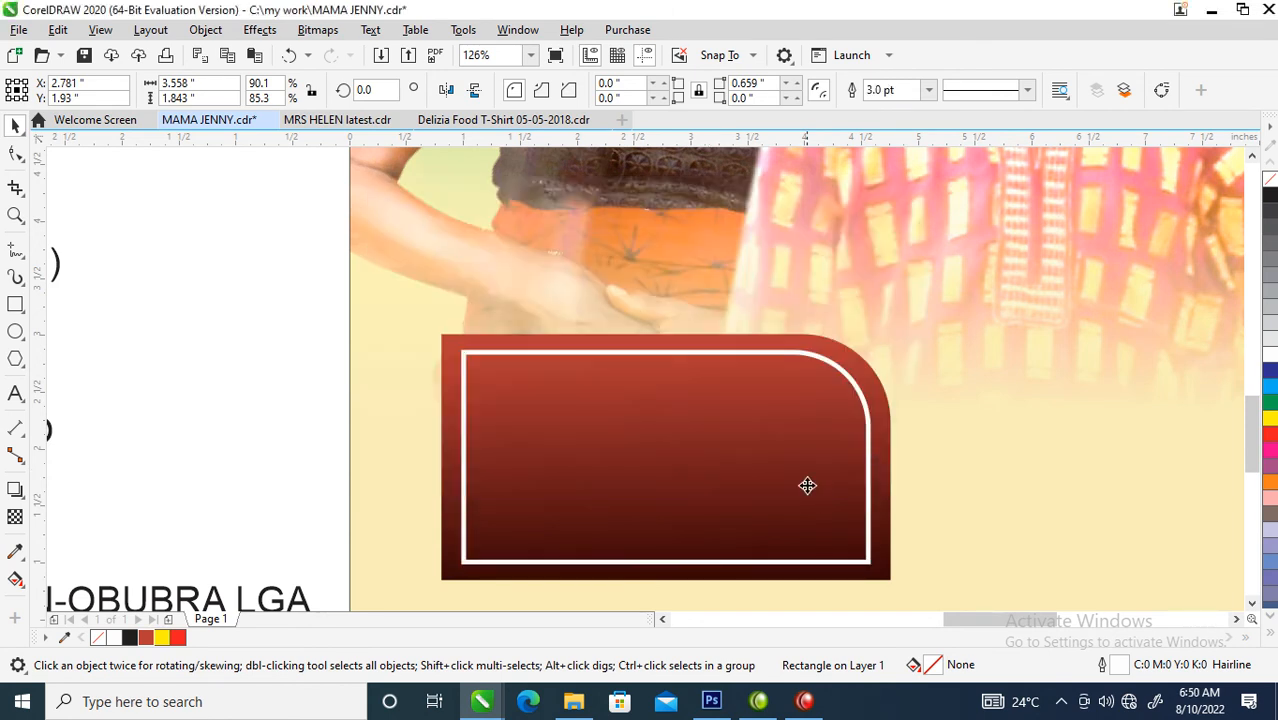
- Stretch the white inset outline's left side outward to a width of about 3.62 inches
{"action": "scroll", "coordinate": [826, 413], "scroll_direction": "down", "scroll_amount": 2}
{"action": "scroll", "coordinate": [826, 413], "scroll_direction": "down", "scroll_amount": 4}
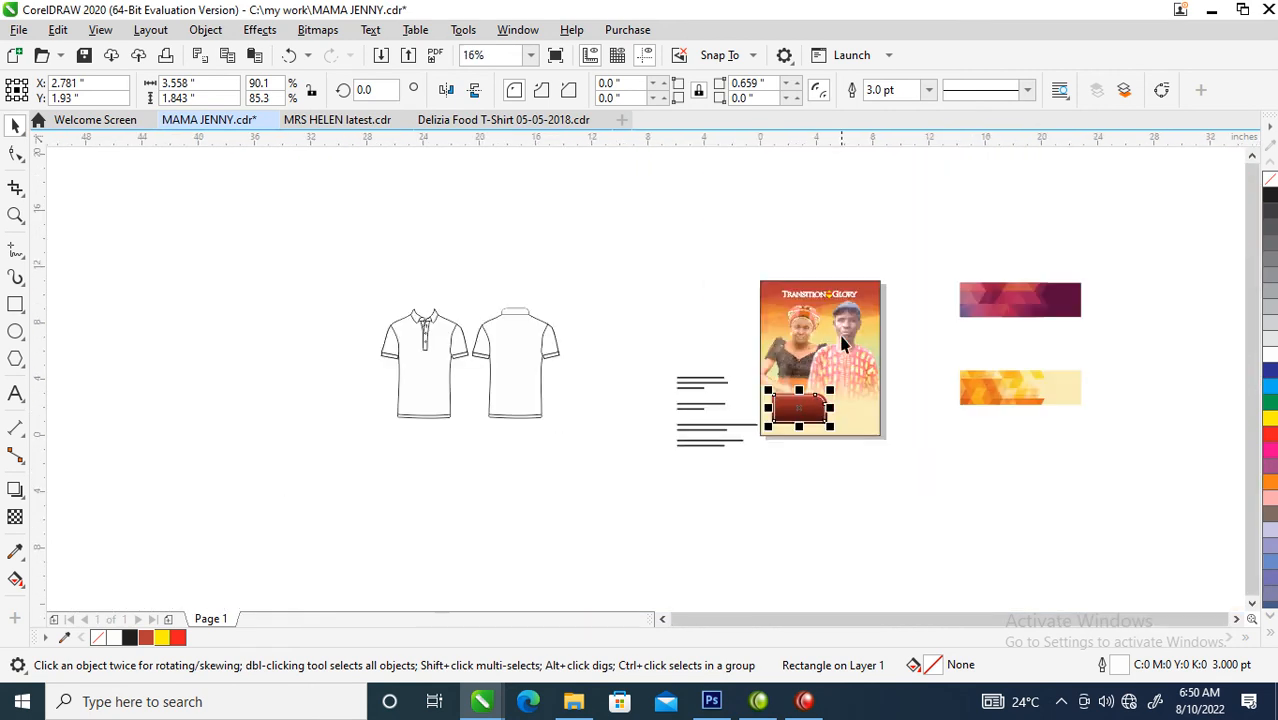
{"action": "key", "text": "z"}
{"action": "left_click_drag", "start_coordinate": [662, 355], "coordinate": [922, 453]}
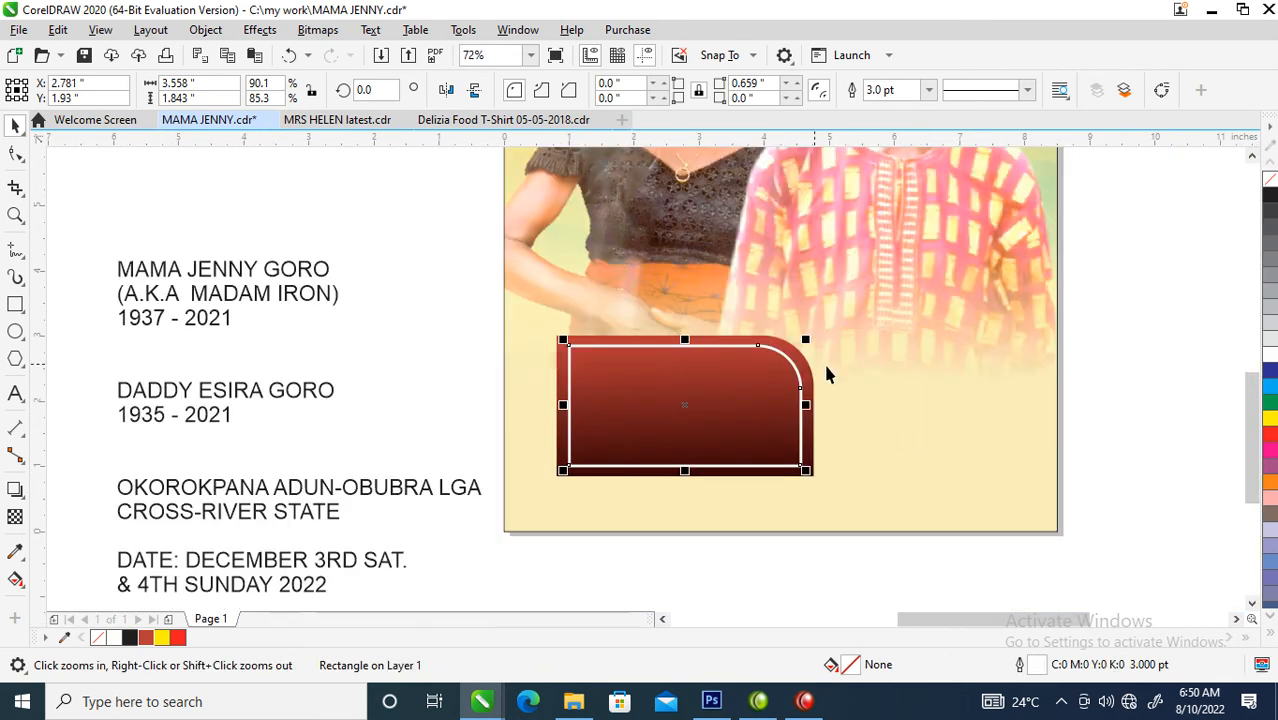
{"action": "left_click_drag", "start_coordinate": [410, 260], "coordinate": [1015, 540]}
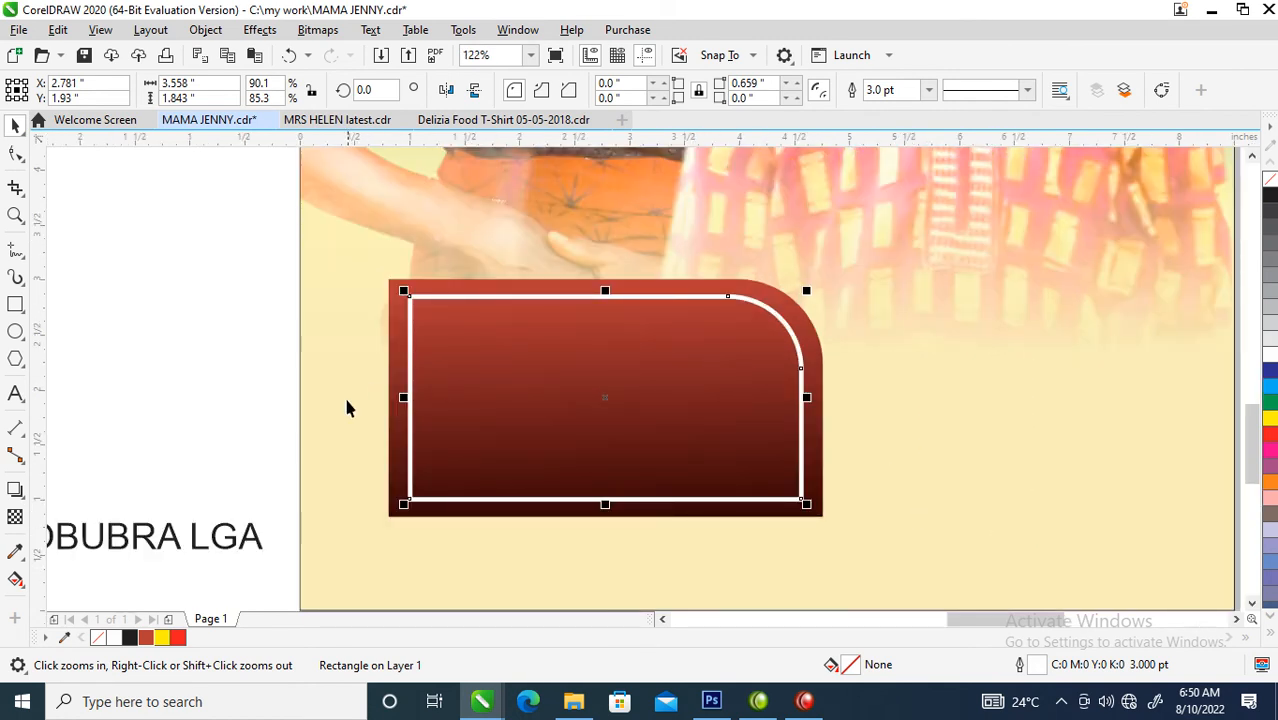
{"action": "left_click_drag", "start_coordinate": [405, 397], "coordinate": [397, 397]}
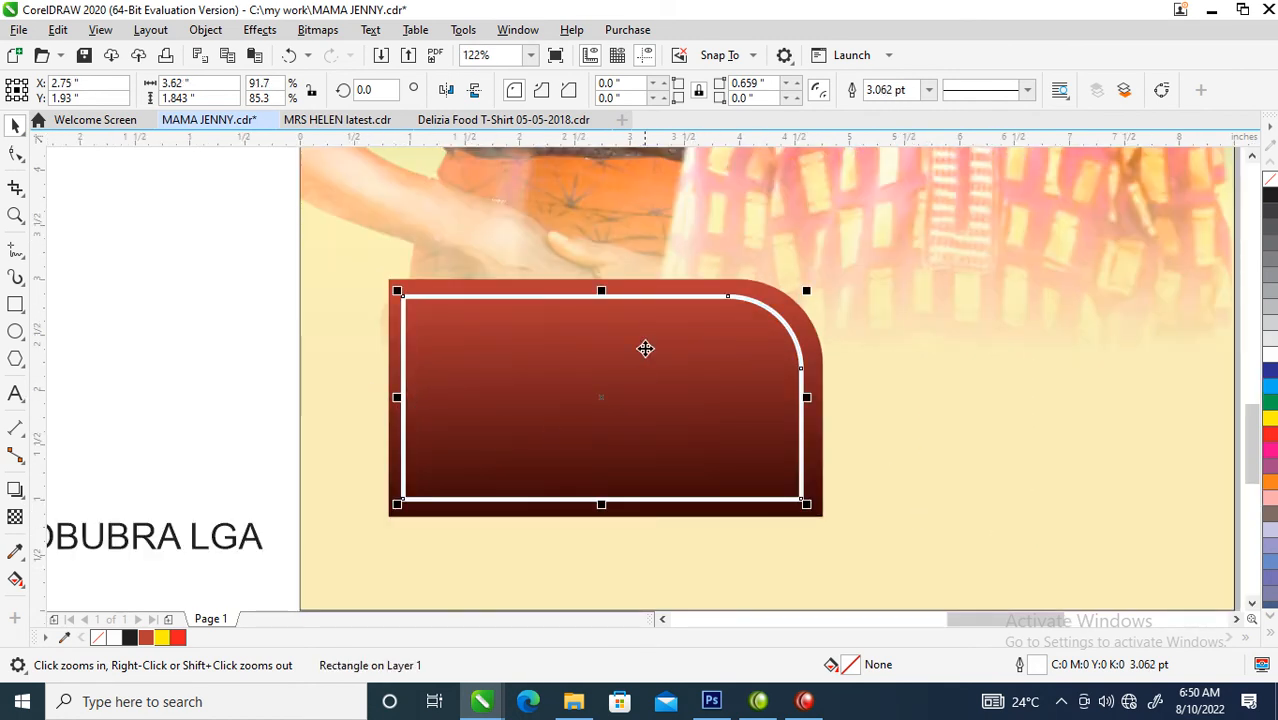
{"action": "left_click", "coordinate": [15, 306]}
{"action": "key", "text": "space"}
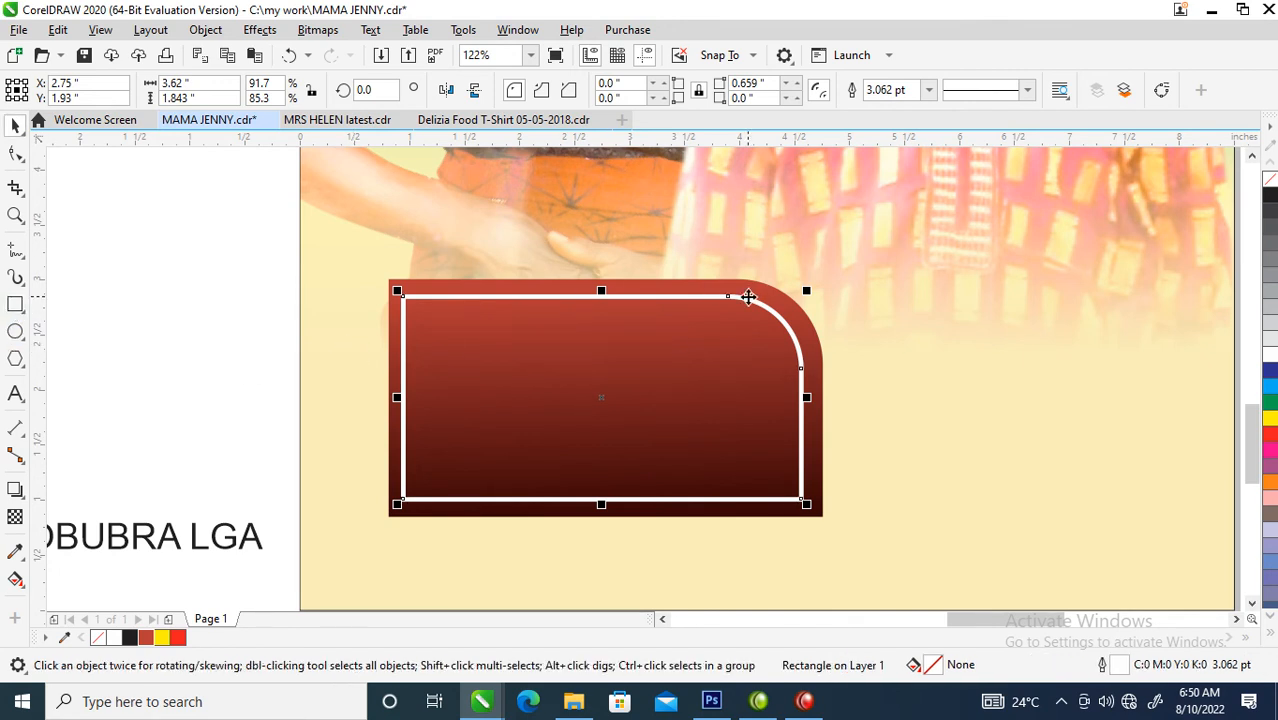
{"action": "left_click", "coordinate": [757, 317]}
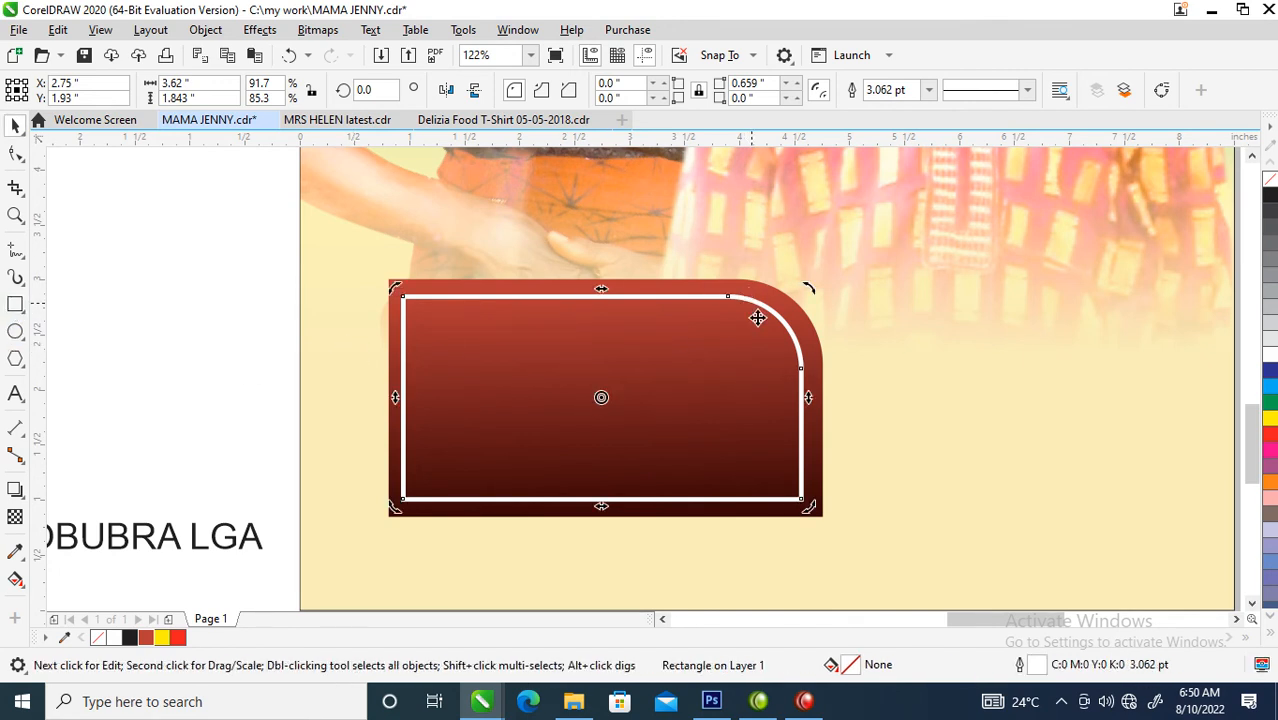
- Scale down a copy of the gradient panel to about 0.76 by 0.55 inches and place it over the panel's upper-left corner
{"action": "left_click", "coordinate": [826, 518]}
{"action": "left_click_drag", "start_coordinate": [828, 522], "coordinate": [402, 318]}
{"action": "left_click", "coordinate": [406, 318]}
{"action": "left_click", "coordinate": [406, 297]}
{"action": "left_click_drag", "start_coordinate": [449, 283], "coordinate": [456, 283]}
- Group the panel with its white outline and corner tab, and place a horizontally mirrored copy against its right side
{"action": "scroll", "coordinate": [408, 300], "scroll_direction": "down", "scroll_amount": 4}
{"action": "key", "text": "z"}
{"action": "left_click_drag", "start_coordinate": [196, 203], "coordinate": [713, 385]}
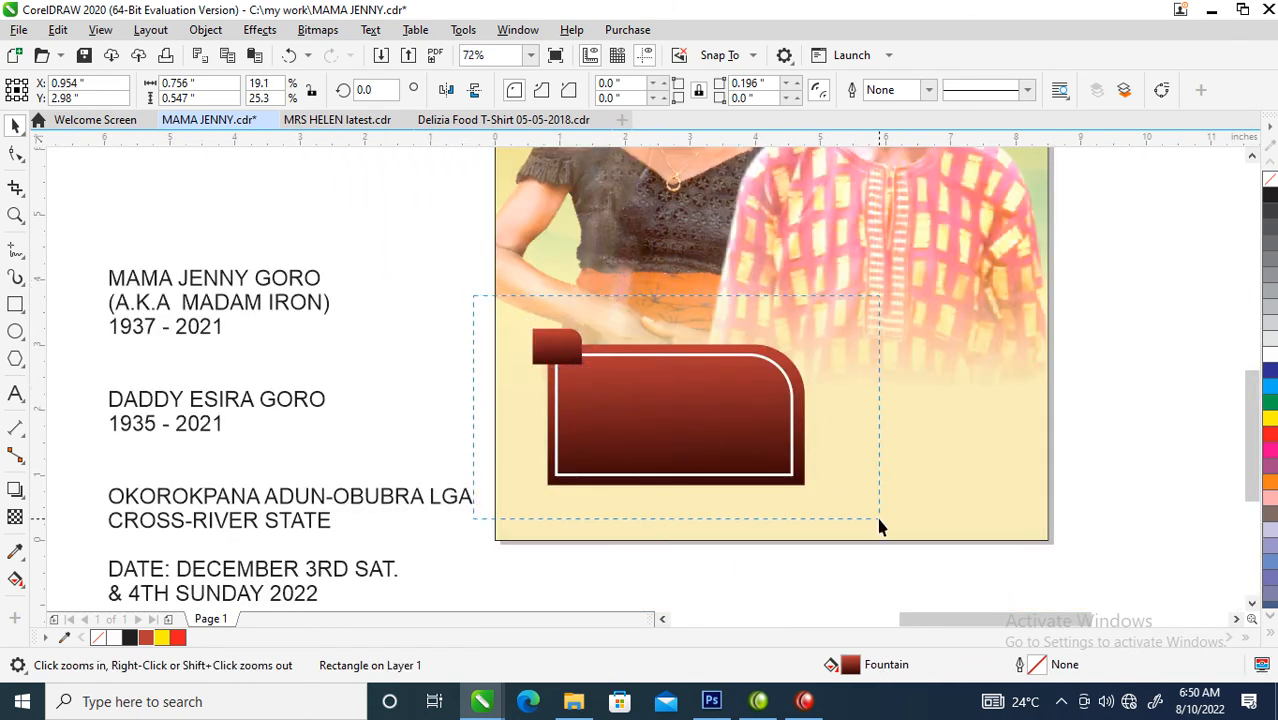
{"action": "left_click_drag", "start_coordinate": [877, 527], "coordinate": [877, 527]}
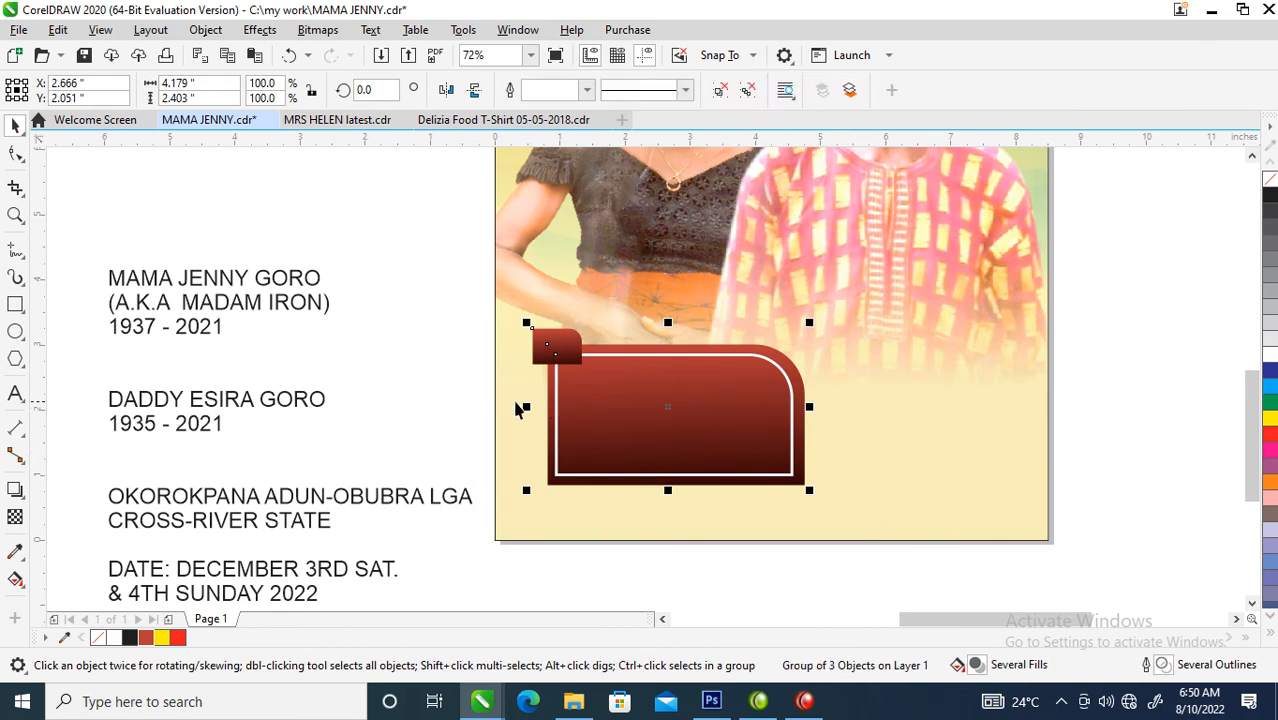
{"action": "left_click_drag", "start_coordinate": [527, 406], "coordinate": [886, 391]}
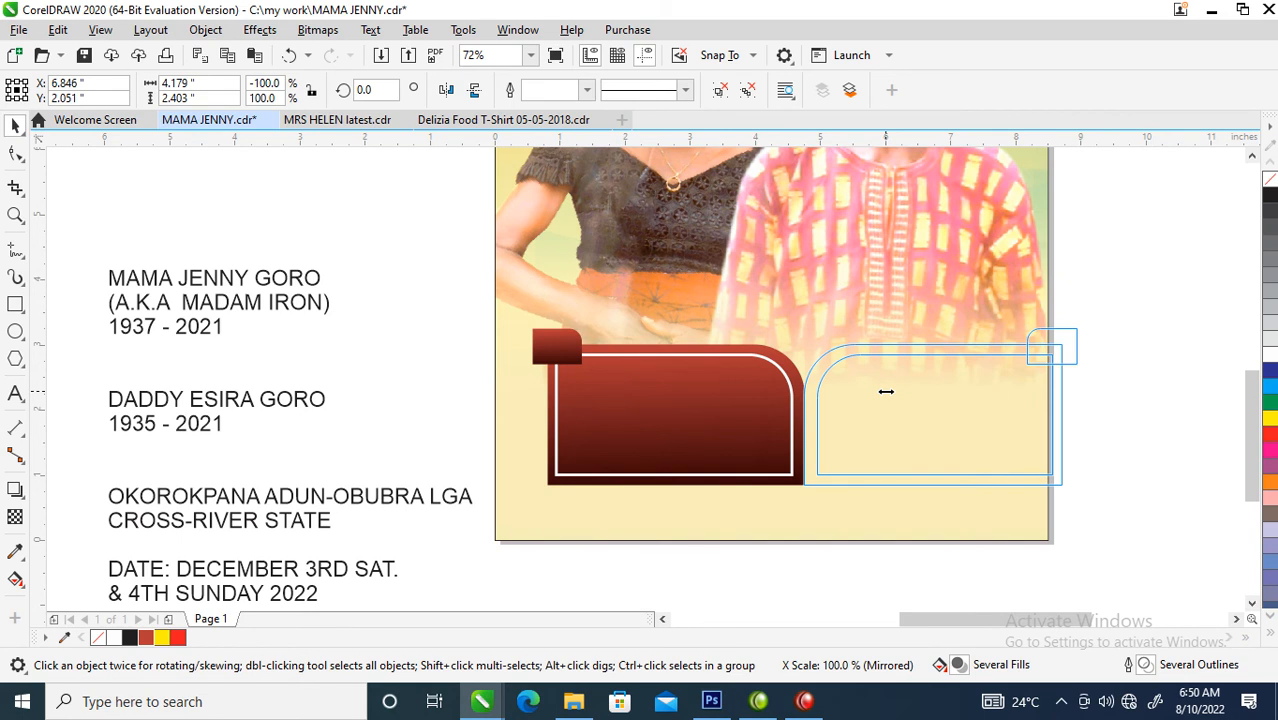
{"action": "right_click", "coordinate": [886, 391]}
{"action": "left_click_drag", "start_coordinate": [886, 391], "coordinate": [887, 391]}
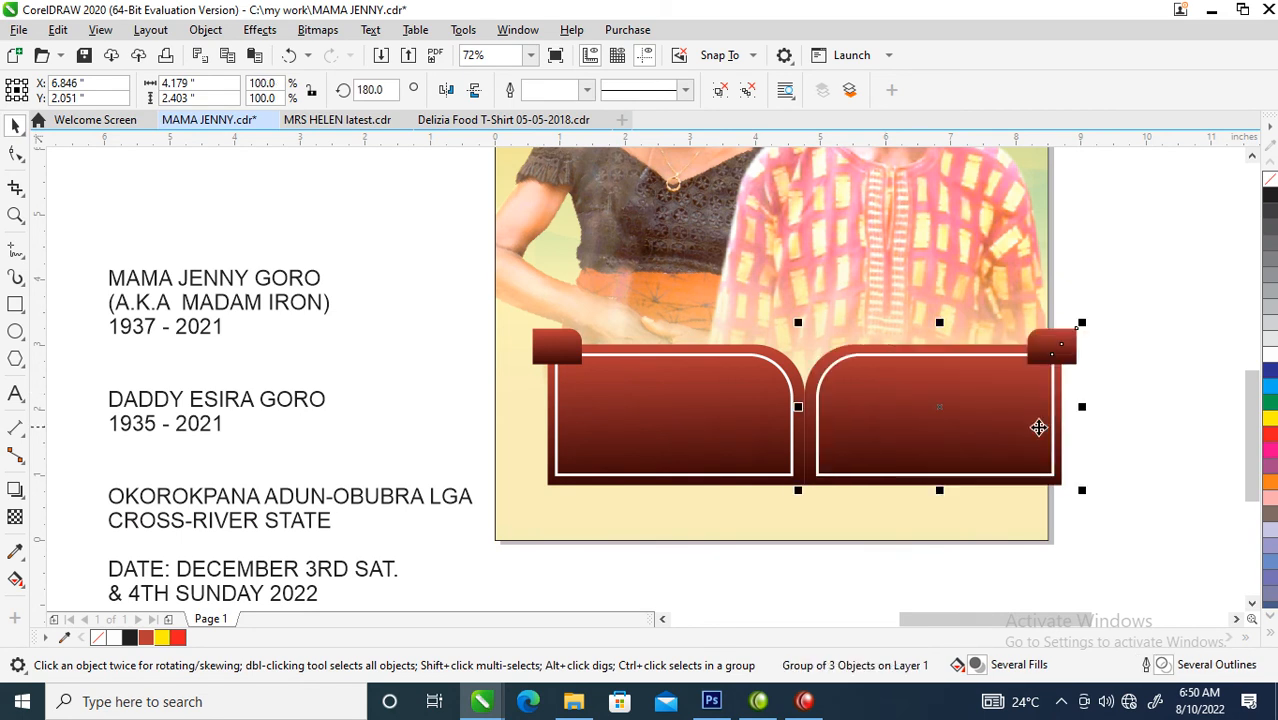
- Narrow the two panel sets together to about 7.6 inches and centre them as a group across the page background
{"action": "left_click_drag", "start_coordinate": [1160, 272], "coordinate": [480, 522]}
{"action": "left_click_drag", "start_coordinate": [1082, 406], "coordinate": [1032, 406]}
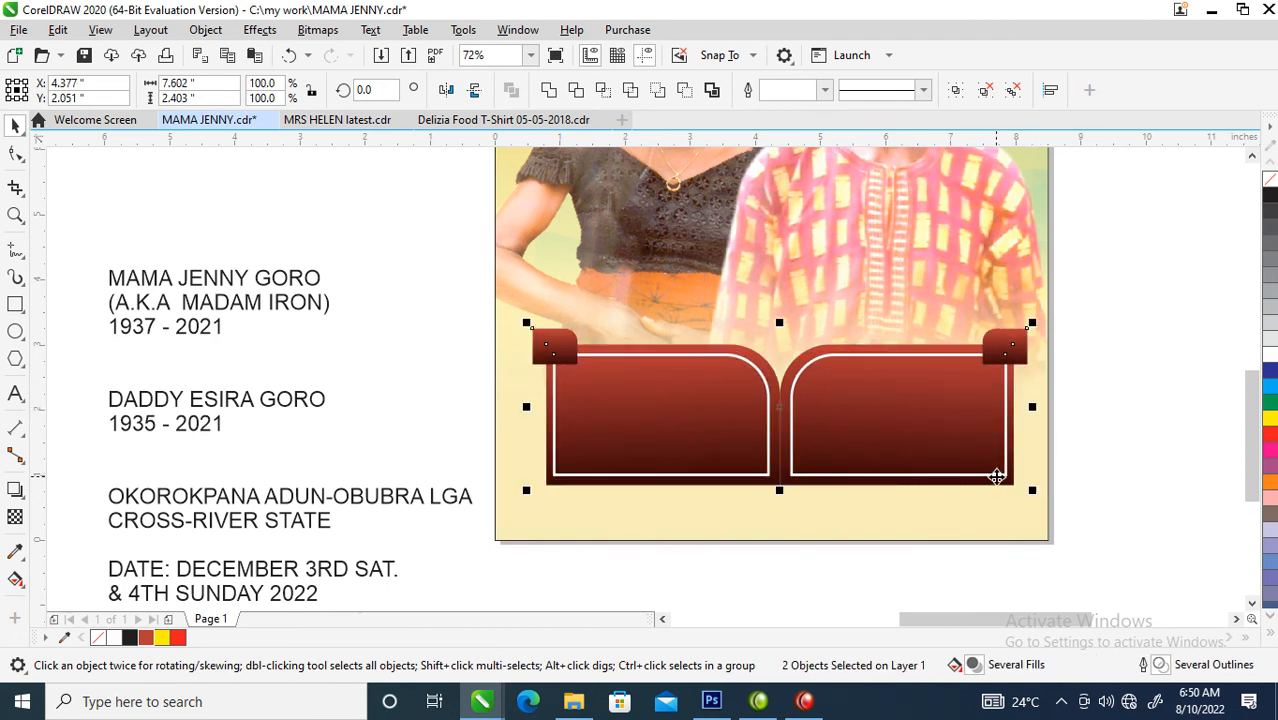
{"action": "left_click", "coordinate": [918, 531]}
{"action": "key", "text": "ctrl+u"}
{"action": "key", "text": "c"}
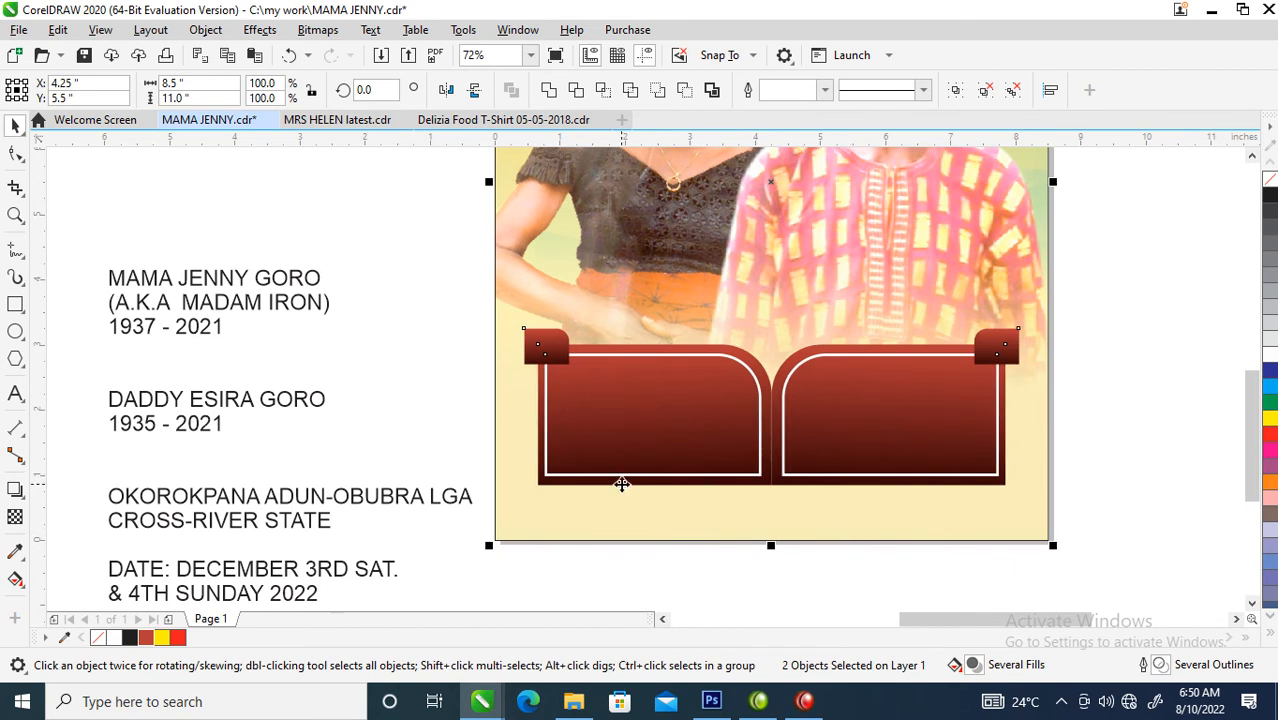
- Set the whole details text block beside the page in the Trajan Pro font
{"action": "scroll", "coordinate": [622, 484], "scroll_direction": "down", "scroll_amount": 2}
{"action": "key", "text": "z"}
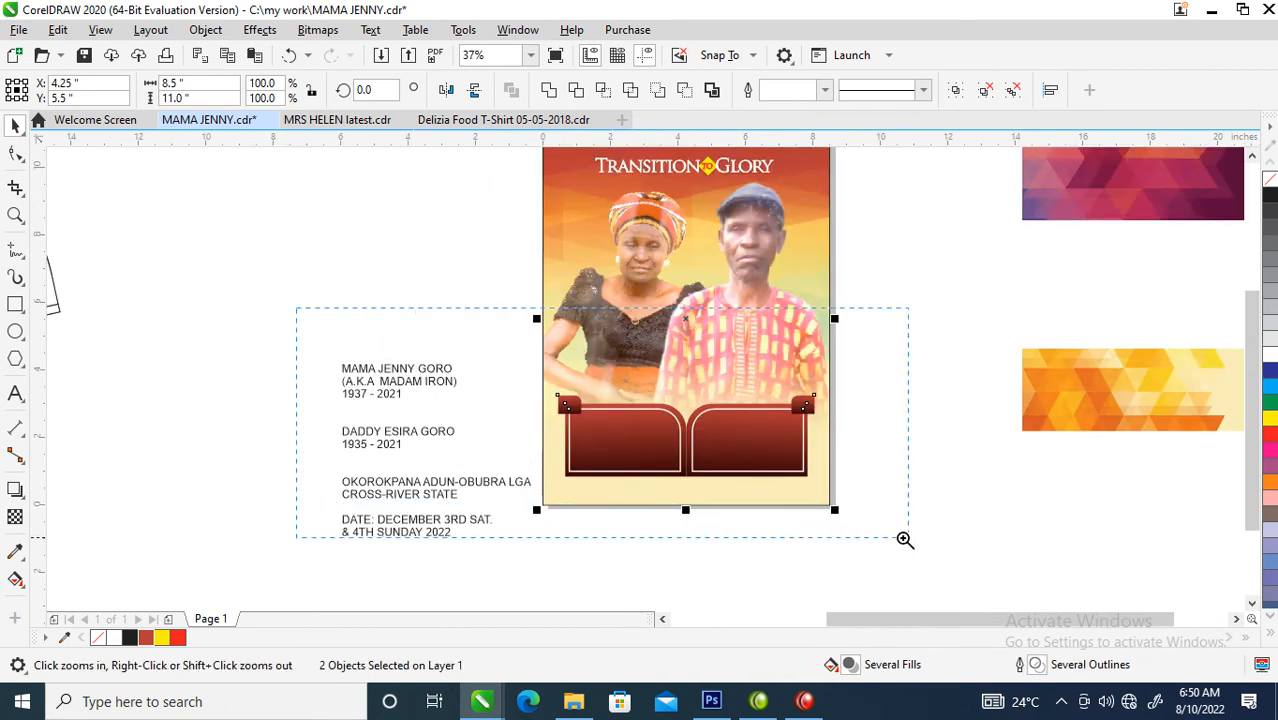
{"action": "key", "text": "shift+F2"}
{"action": "key", "text": "space"}
{"action": "left_click", "coordinate": [245, 302]}
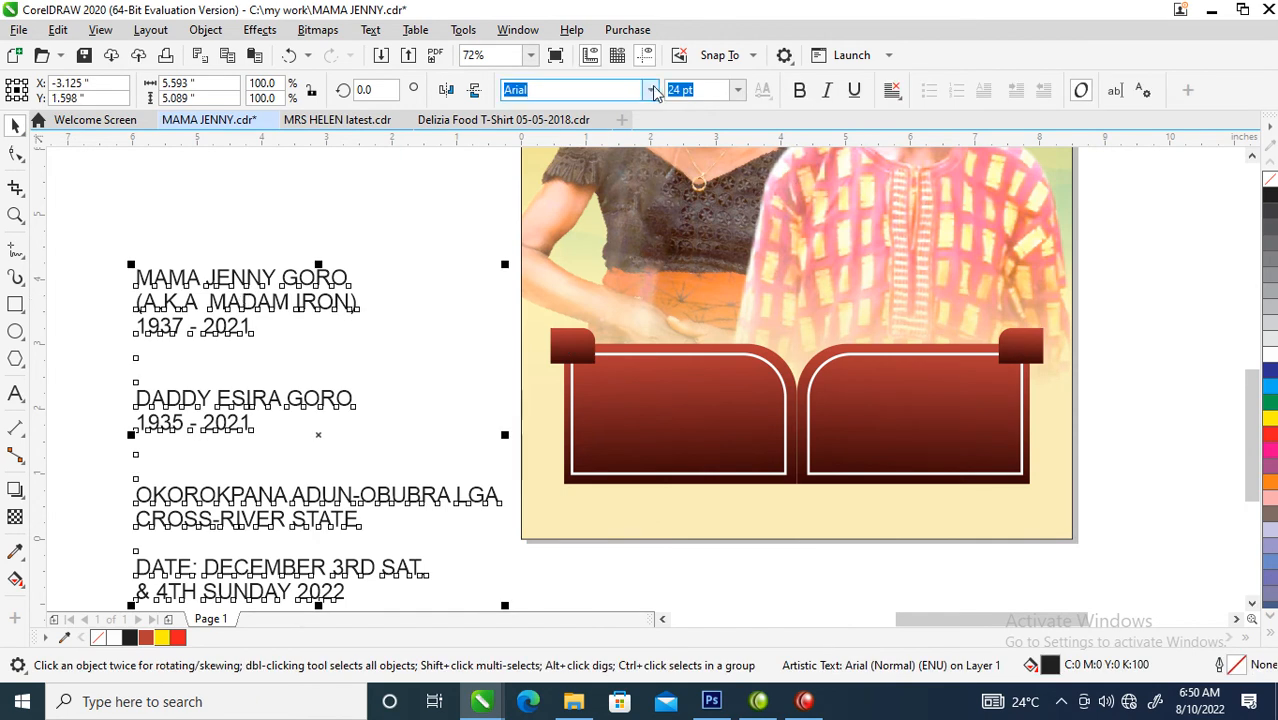
{"action": "left_click", "coordinate": [651, 90]}
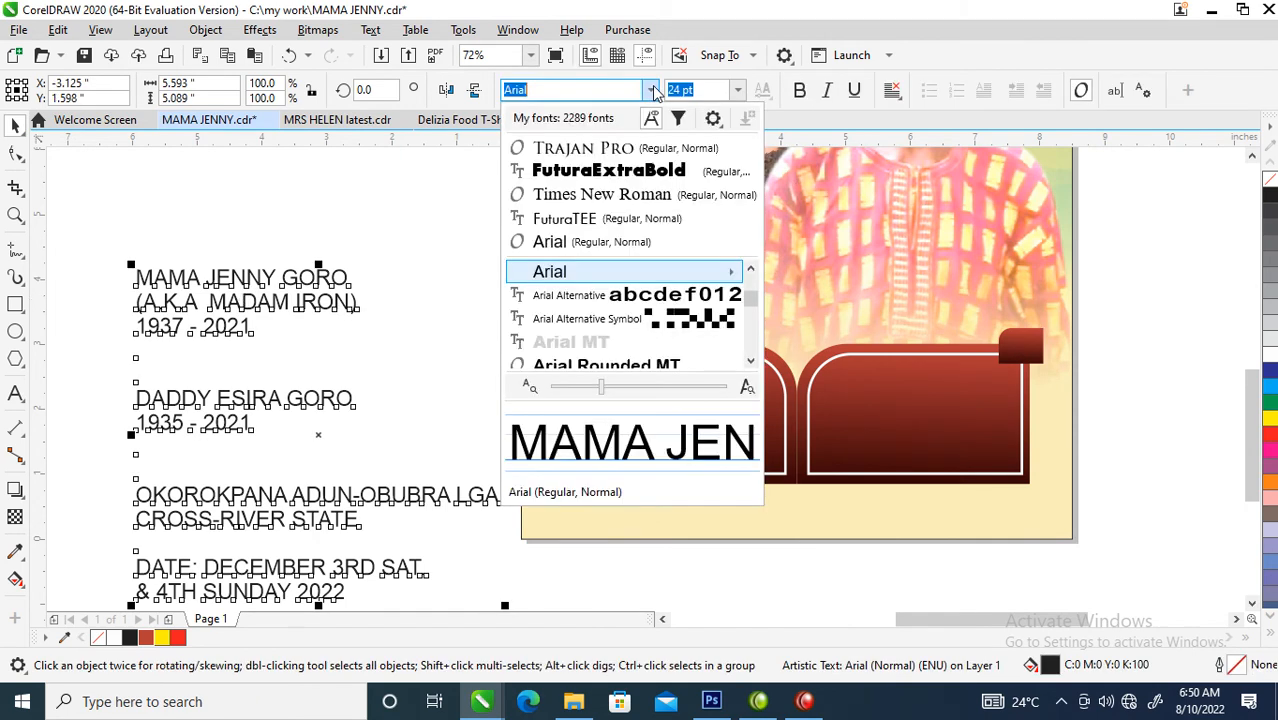
{"action": "left_click", "coordinate": [588, 152]}
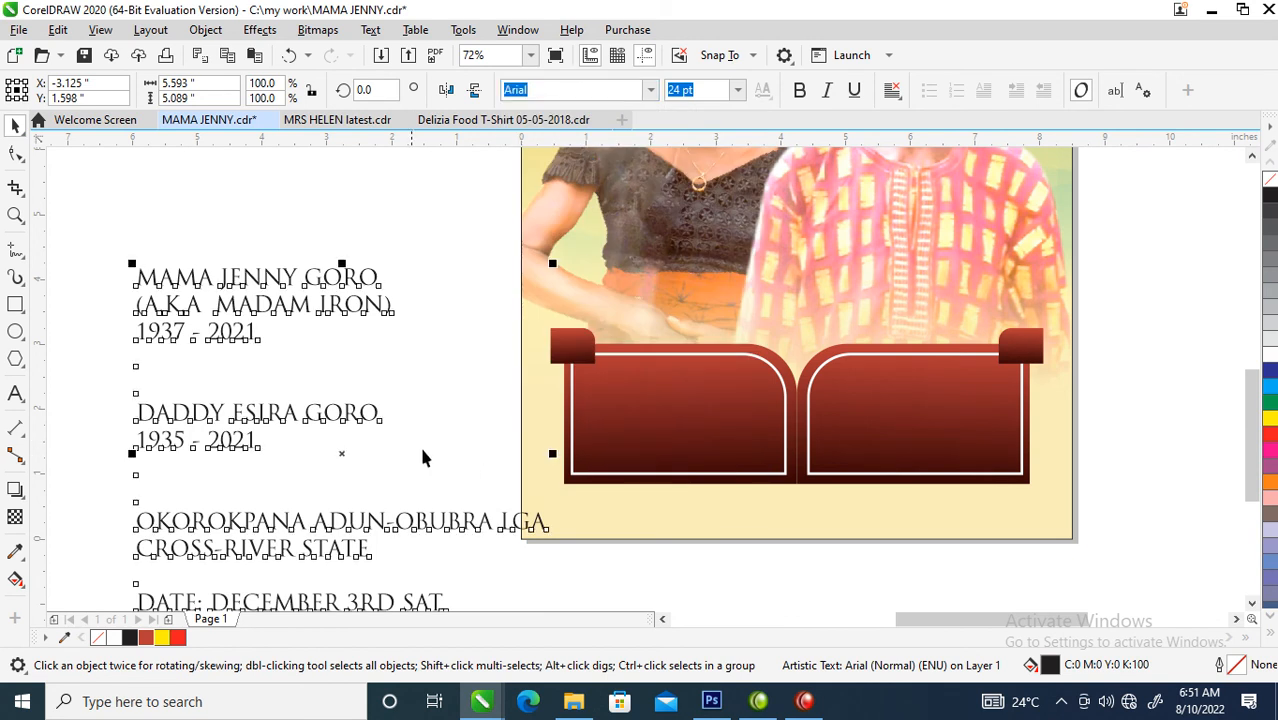
- Cut the couple's names and life dates from the details text and paste them as a separate text object below the panels
{"action": "double_click", "coordinate": [306, 413]}
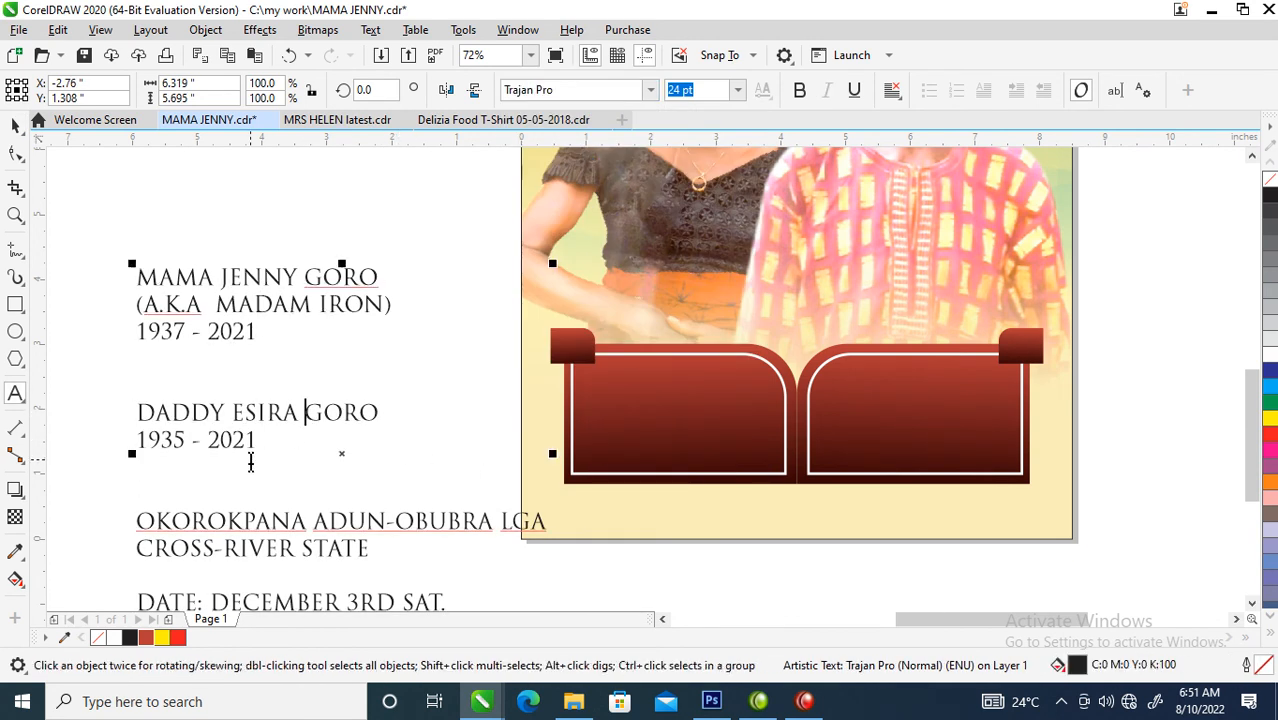
{"action": "left_click_drag", "start_coordinate": [251, 437], "coordinate": [137, 280]}
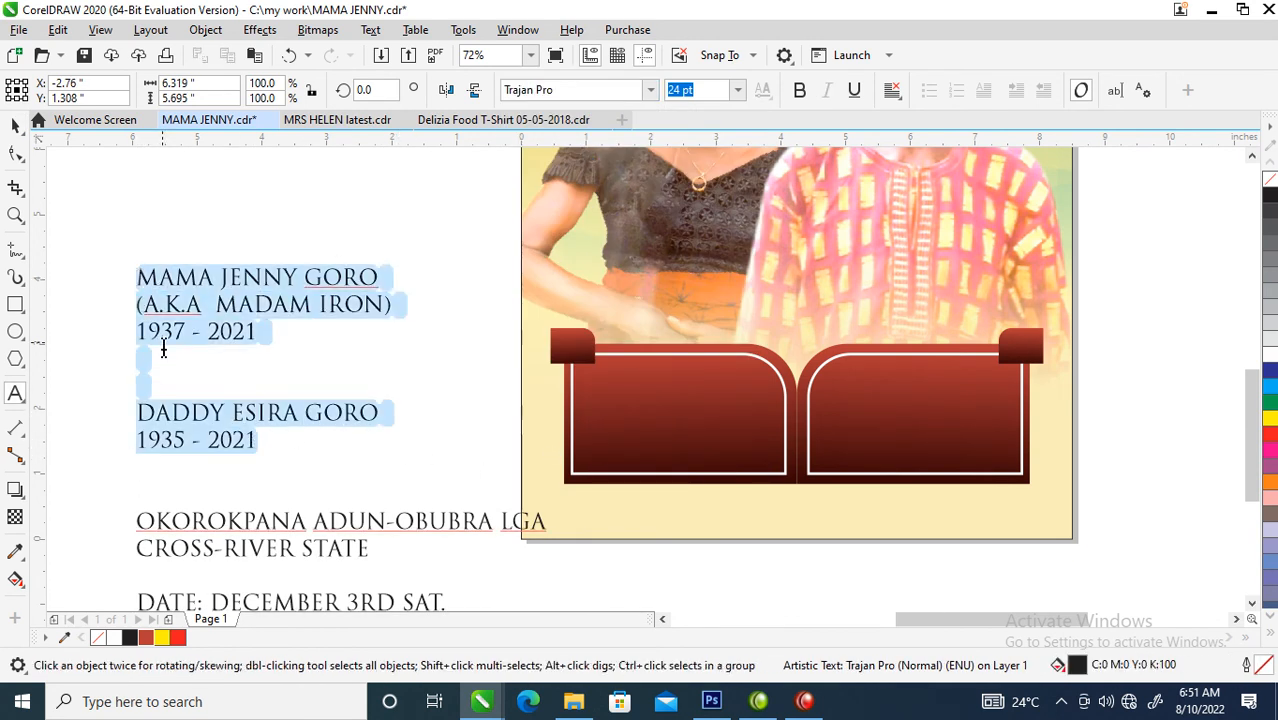
{"action": "key", "text": "Delete"}
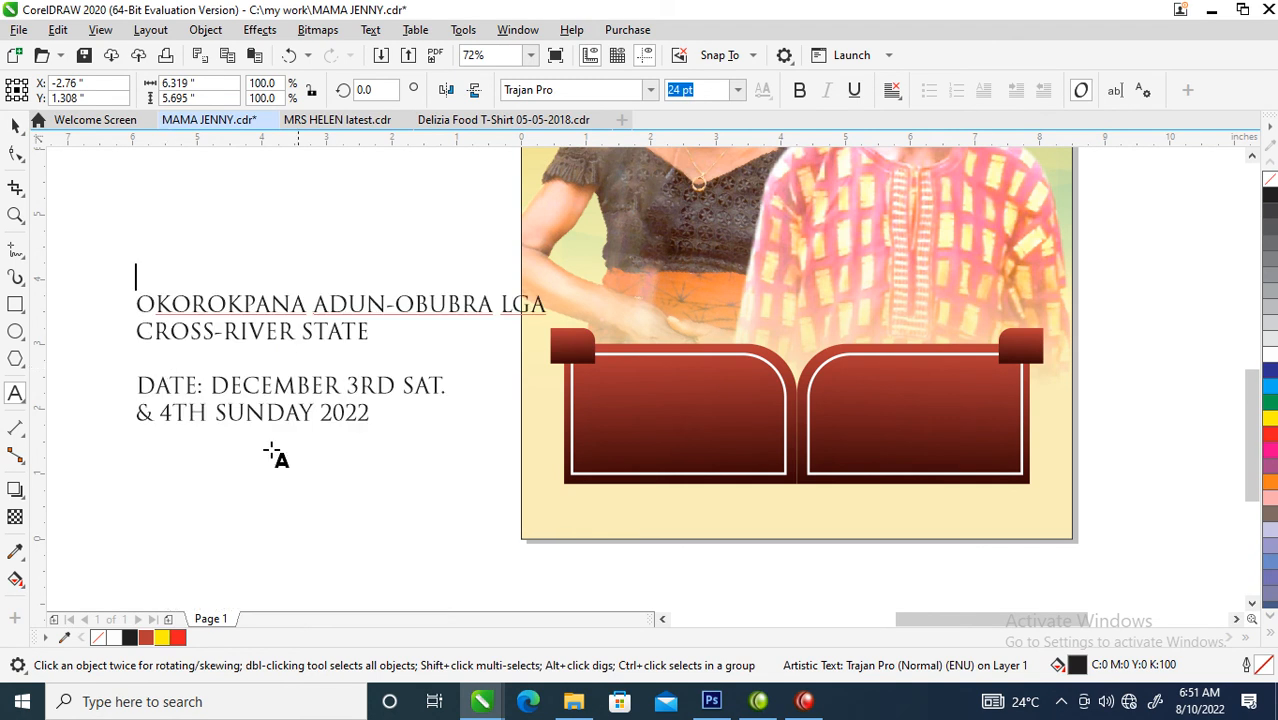
{"action": "left_click", "coordinate": [617, 512]}
{"action": "key", "text": "ctrl+v"}
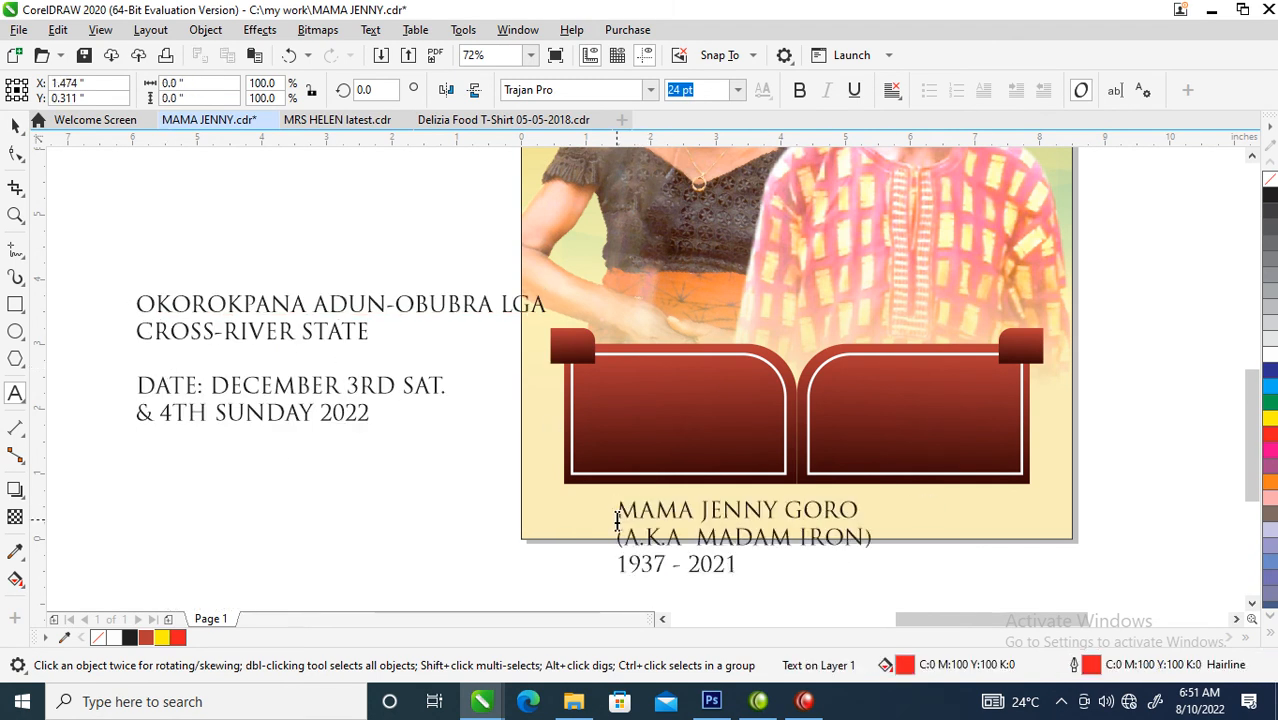
{"action": "key", "text": "ctrl+space"}
- Break the pasted text into separate lines and place the woman's three lines, scaled to about 17.2 pt, on the left panel
{"action": "left_click_drag", "start_coordinate": [760, 513], "coordinate": [517, 470]}
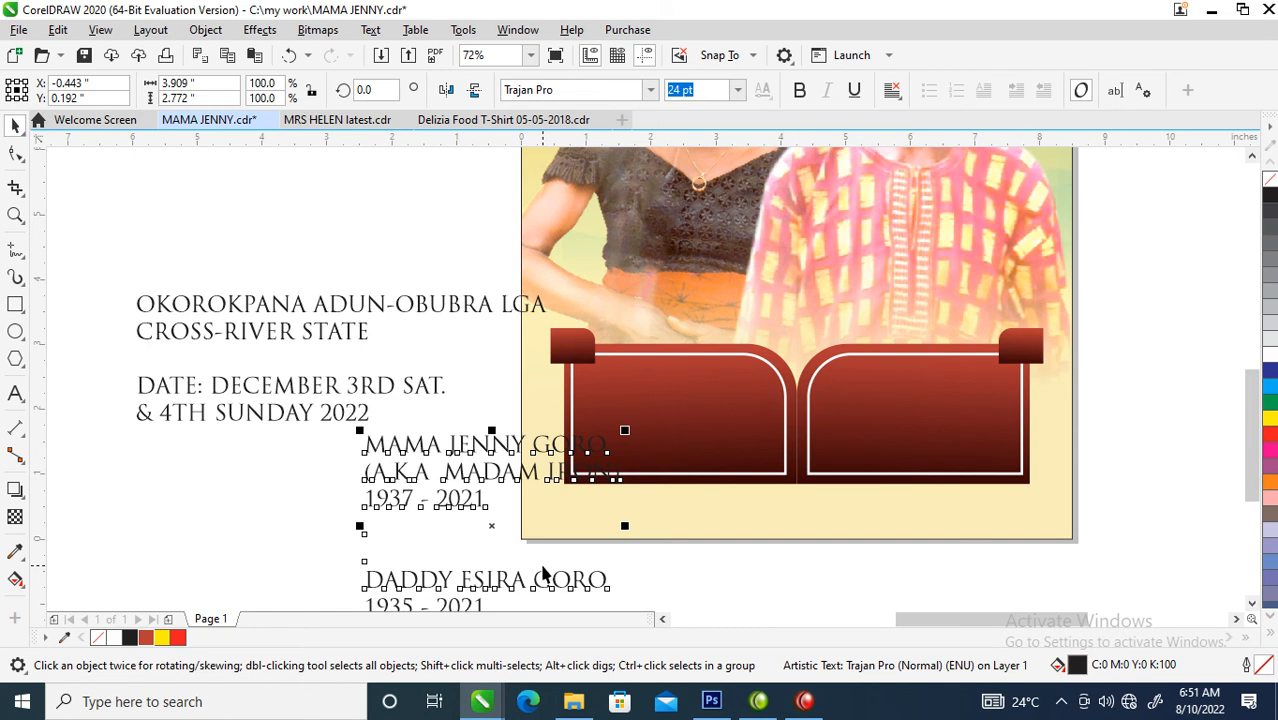
{"action": "key", "text": "ctrl+k"}
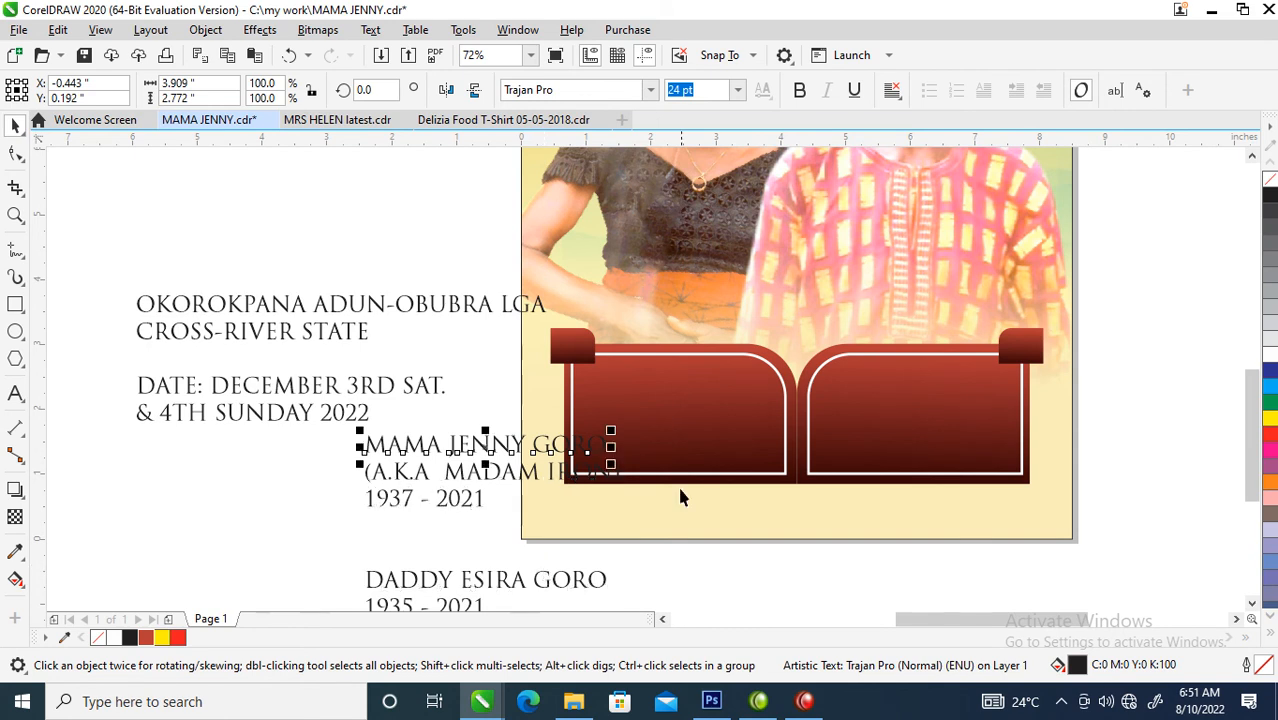
{"action": "left_click_drag", "start_coordinate": [338, 540], "coordinate": [634, 418]}
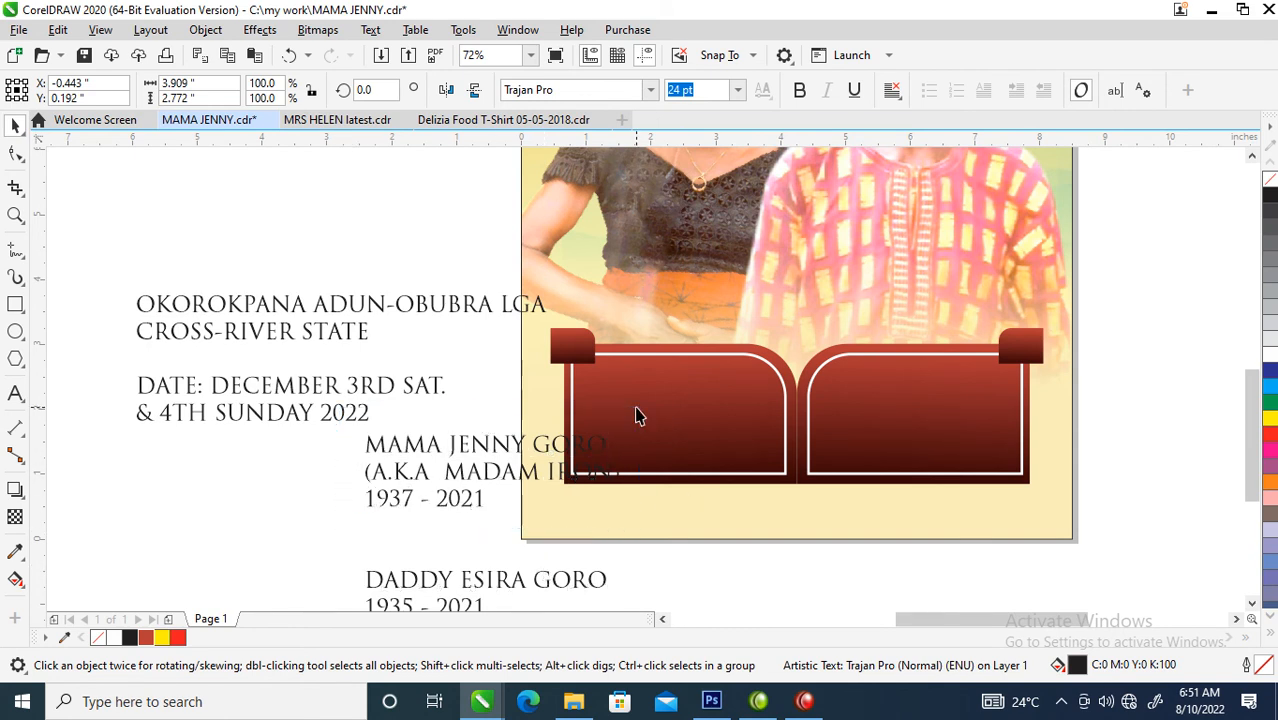
{"action": "left_click_drag", "start_coordinate": [507, 445], "coordinate": [733, 391]}
{"action": "left_click_drag", "start_coordinate": [848, 370], "coordinate": [778, 360]}
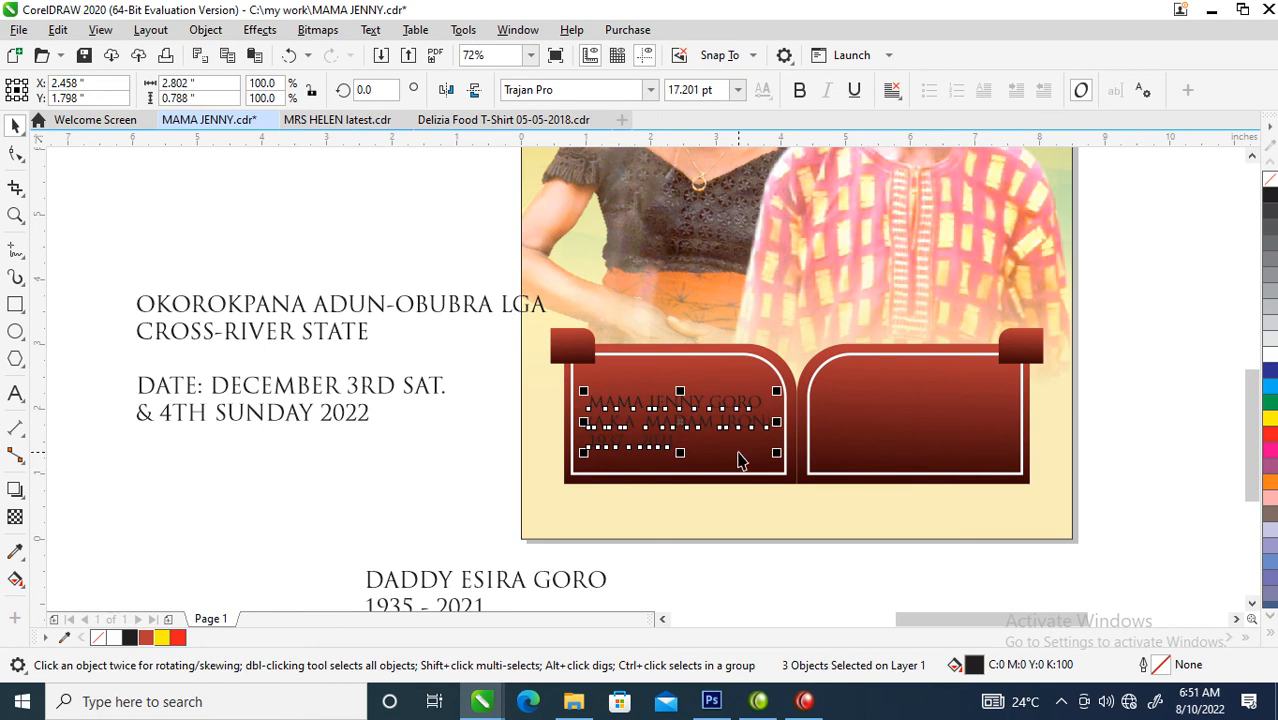
- Mirror the page background with the couple's photos horizontally so the man and woman swap sides
{"action": "scroll", "coordinate": [727, 460], "scroll_direction": "down", "scroll_amount": 5}
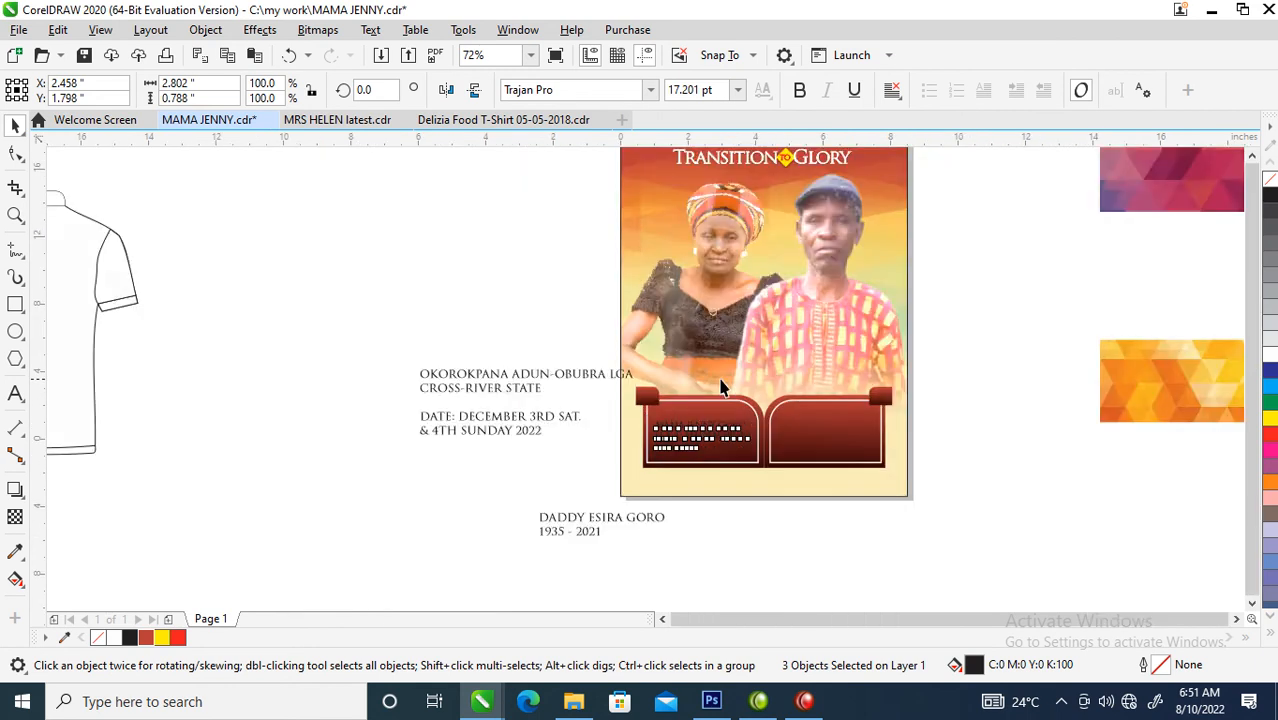
{"action": "scroll", "coordinate": [876, 474], "scroll_direction": "up", "scroll_amount": 3}
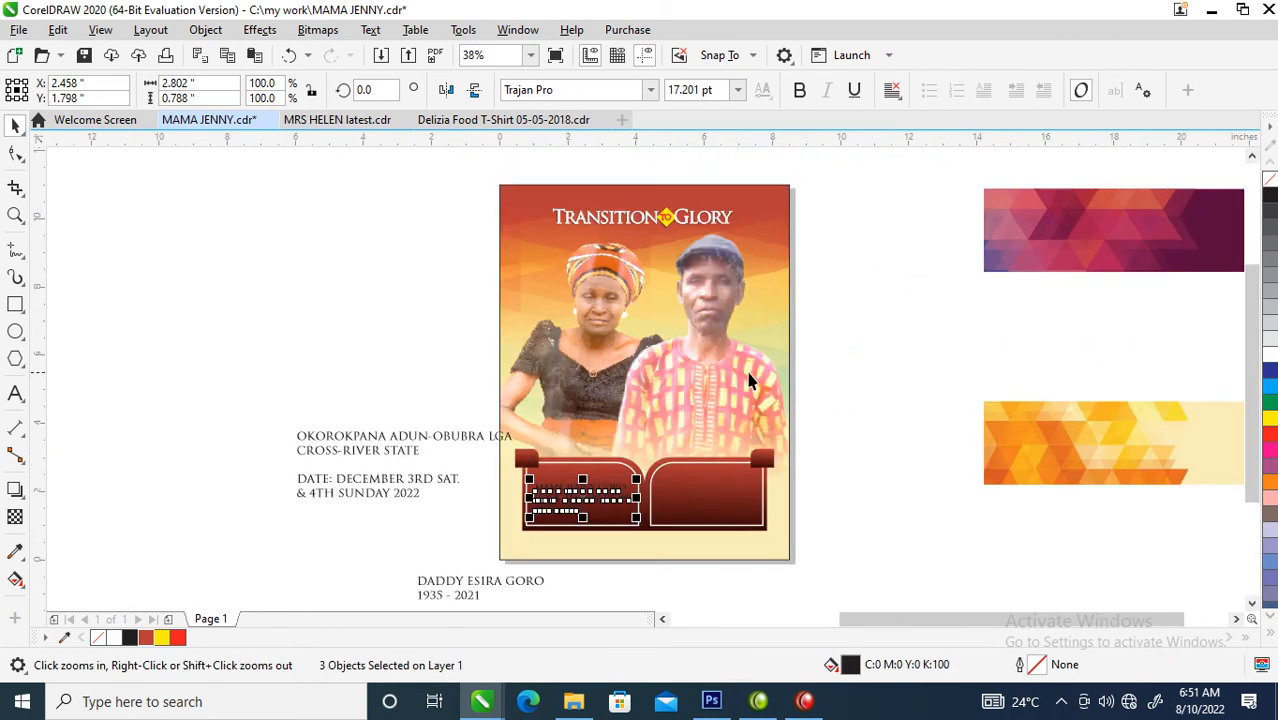
{"action": "left_click", "coordinate": [714, 338]}
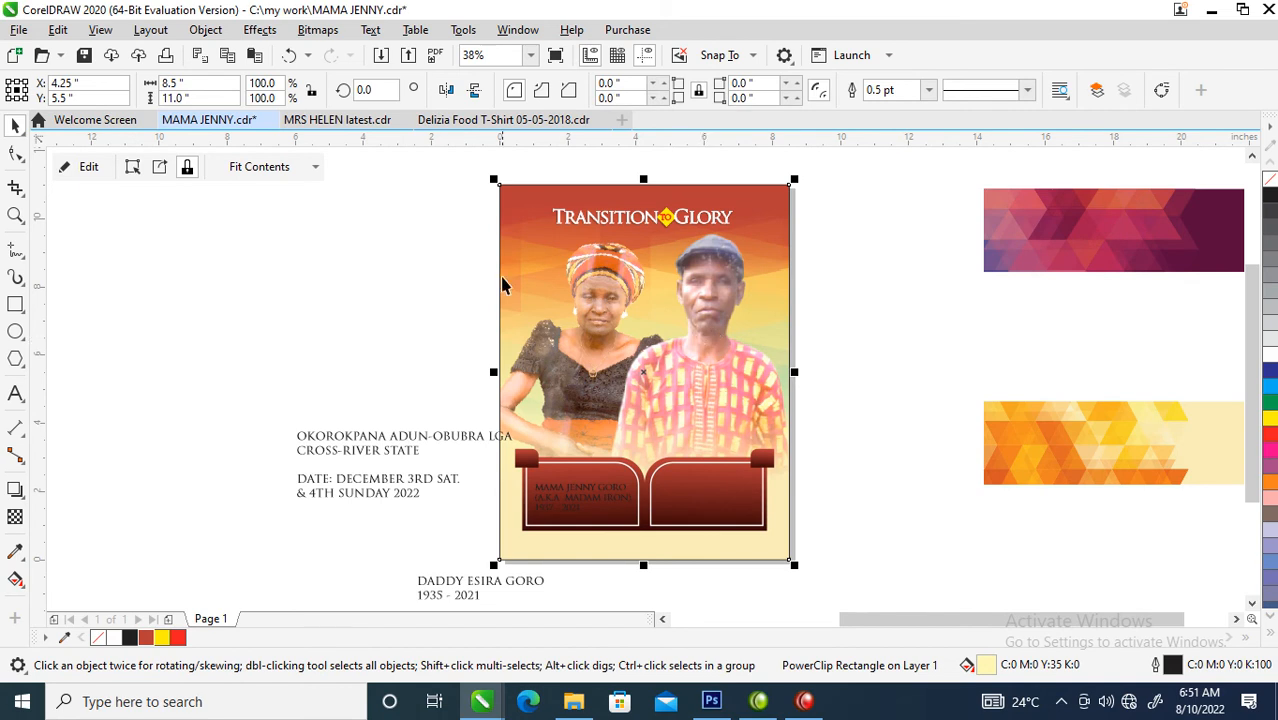
{"action": "left_click", "coordinate": [446, 91]}
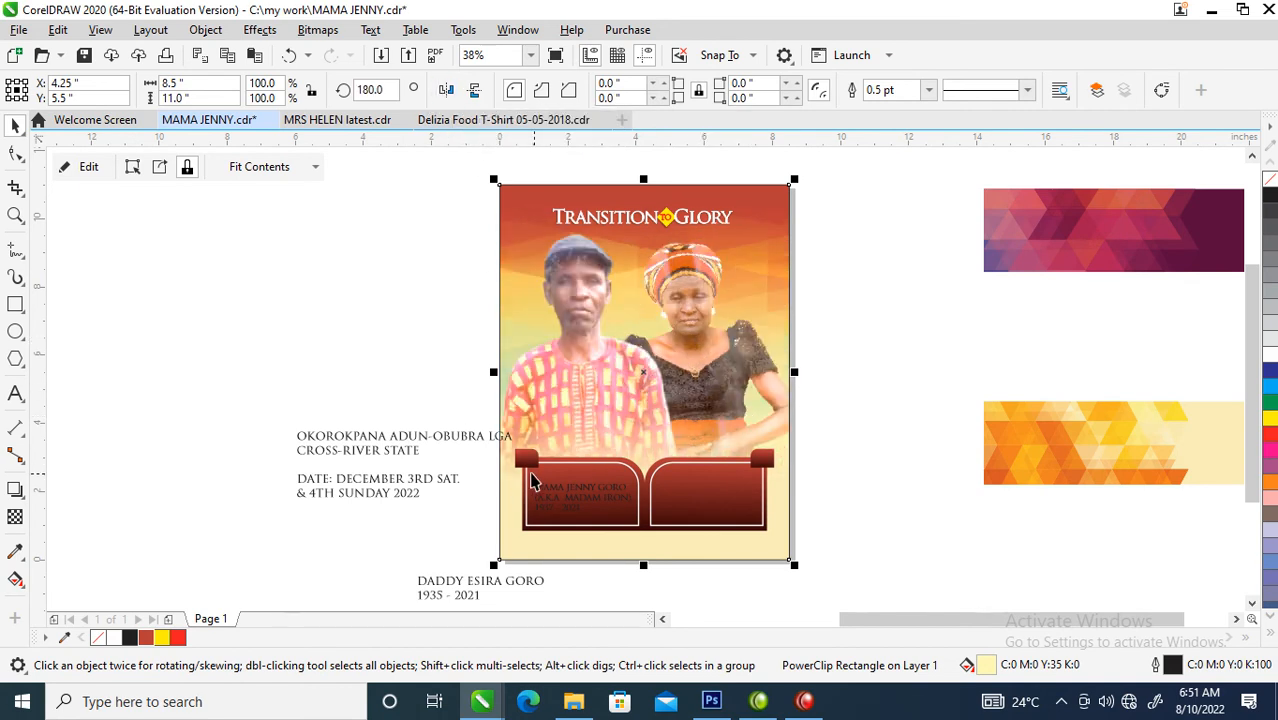
- Move the woman's three text lines onto the right panel and fill them white
{"action": "key", "text": "z"}
{"action": "left_click", "coordinate": [502, 484]}
{"action": "left_click_drag", "start_coordinate": [364, 438], "coordinate": [720, 581]}
{"action": "left_click_drag", "start_coordinate": [662, 487], "coordinate": [929, 478]}
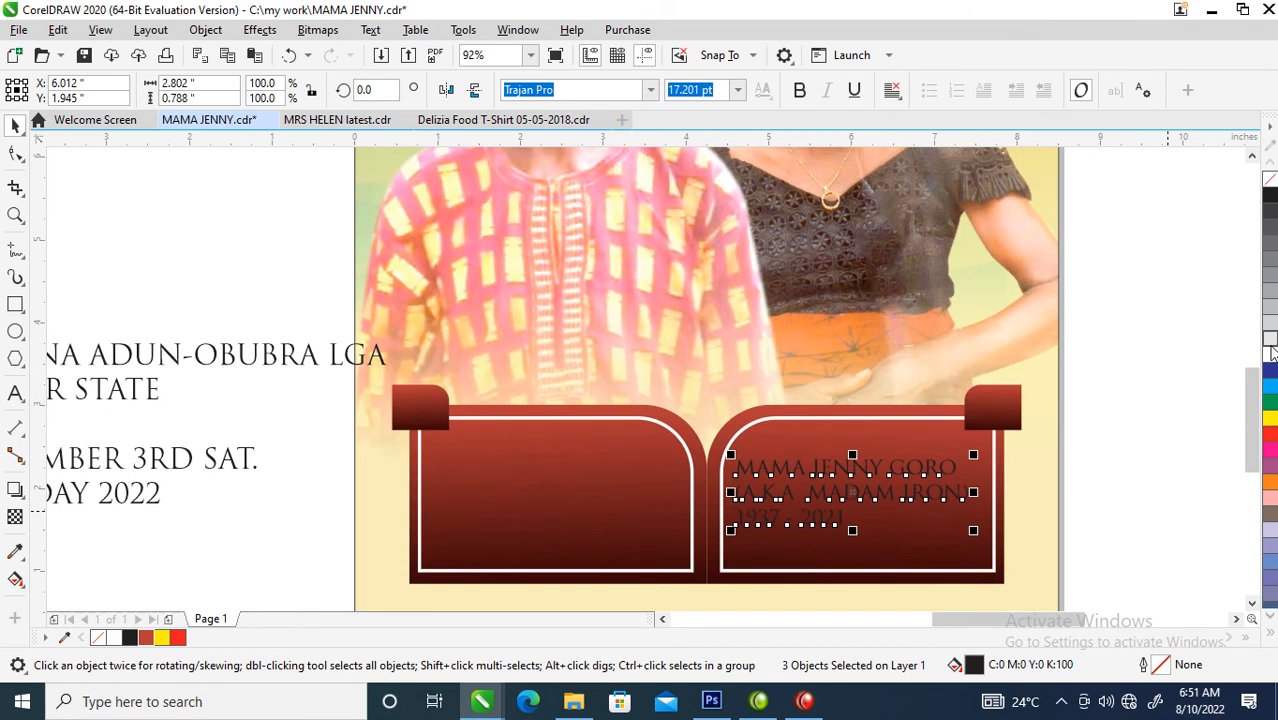
{"action": "key", "text": "F4"}
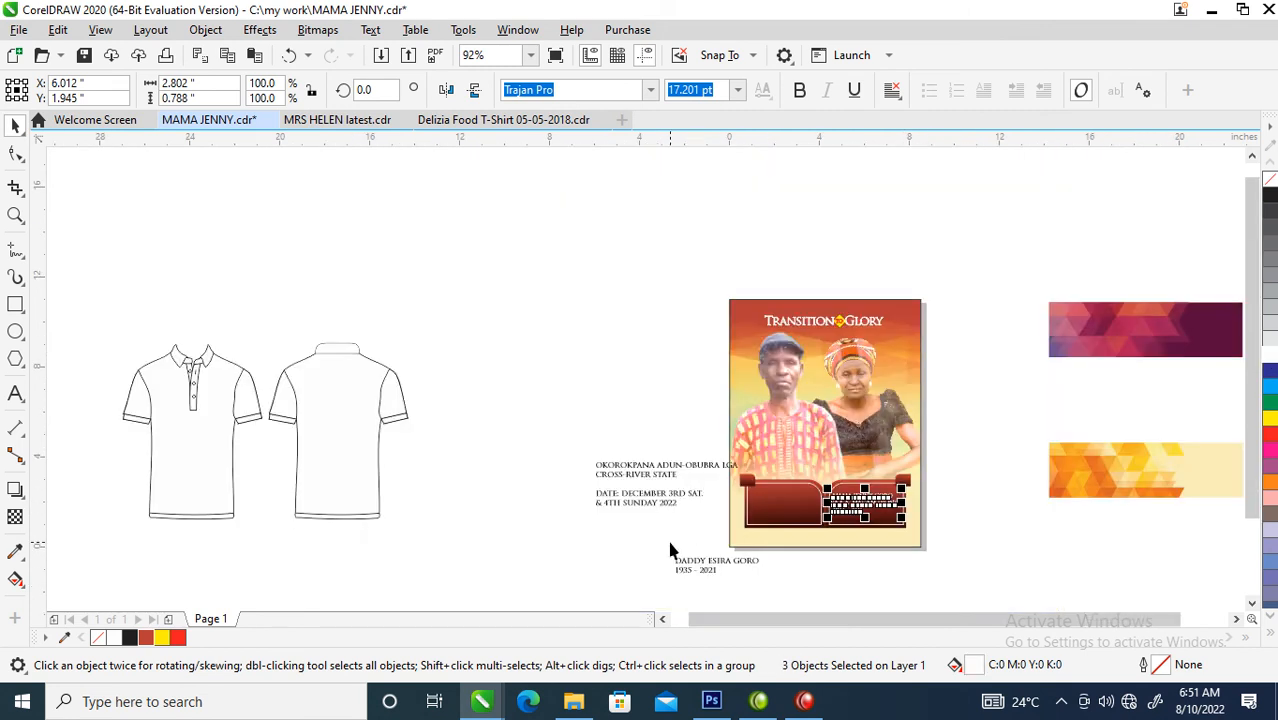
- Move the man's name and life dates onto the left panel and fill them white
{"action": "left_click_drag", "start_coordinate": [534, 408], "coordinate": [941, 566]}
{"action": "left_click_drag", "start_coordinate": [409, 551], "coordinate": [714, 606]}
{"action": "left_click_drag", "start_coordinate": [640, 521], "coordinate": [808, 349]}
{"action": "left_click", "coordinate": [1270, 322]}
{"action": "key", "text": "z"}
{"action": "left_click_drag", "start_coordinate": [493, 228], "coordinate": [1038, 435]}
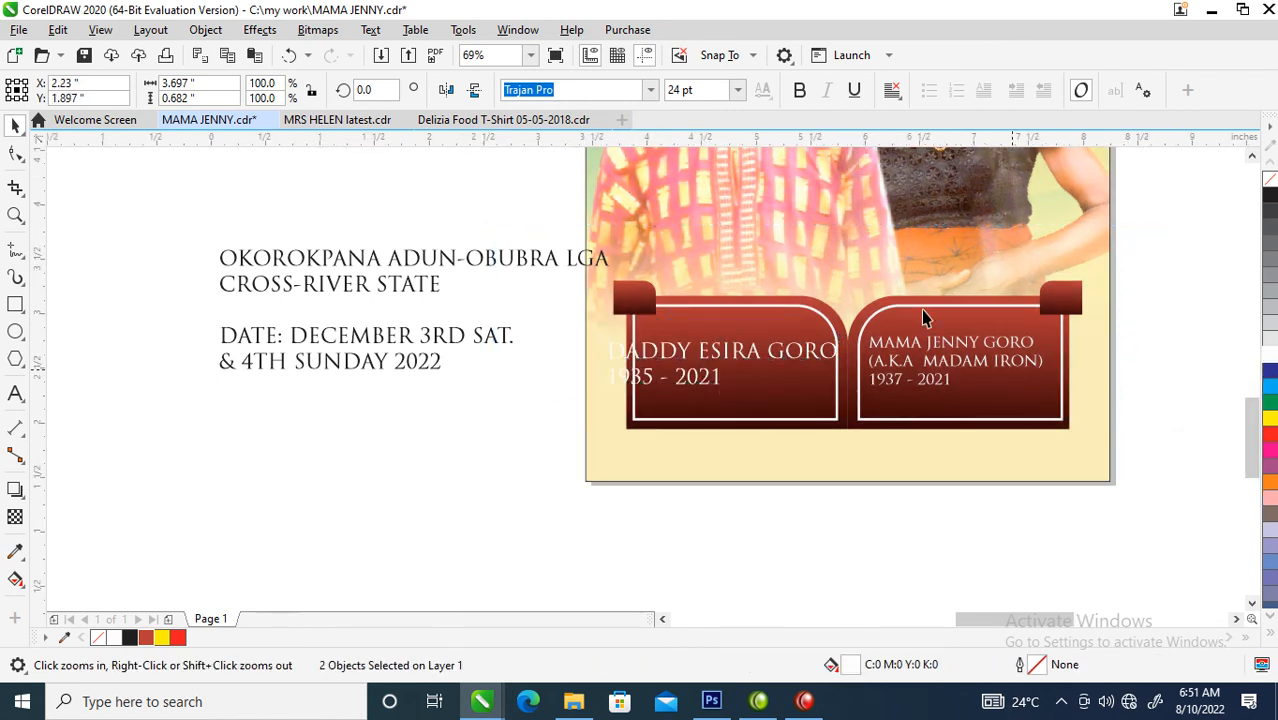
- Make the text lines on both maroon panels bold
{"action": "left_click", "coordinate": [800, 91]}
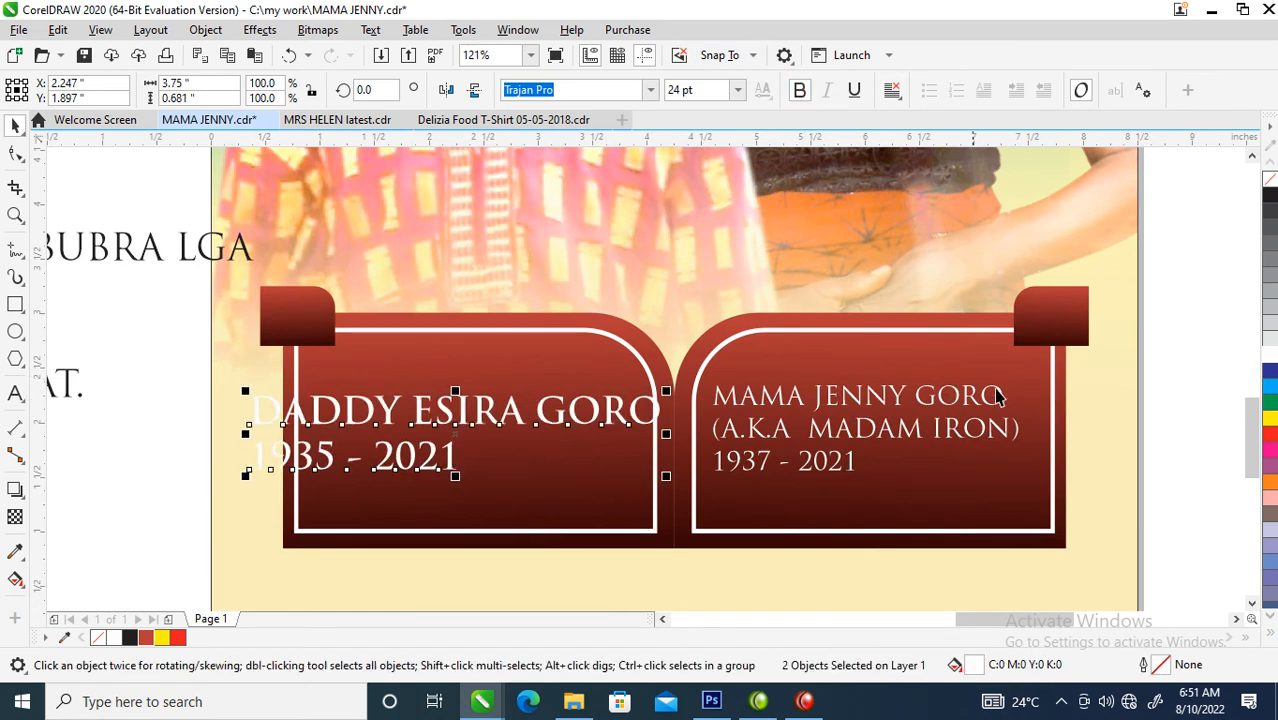
{"action": "left_click_drag", "start_coordinate": [1028, 370], "coordinate": [646, 511]}
{"action": "left_click", "coordinate": [802, 84]}
- Move both life-date lines lower on their panels and shrink the man's dates to match the size of the woman's
{"action": "left_click_drag", "start_coordinate": [450, 476], "coordinate": [612, 514]}
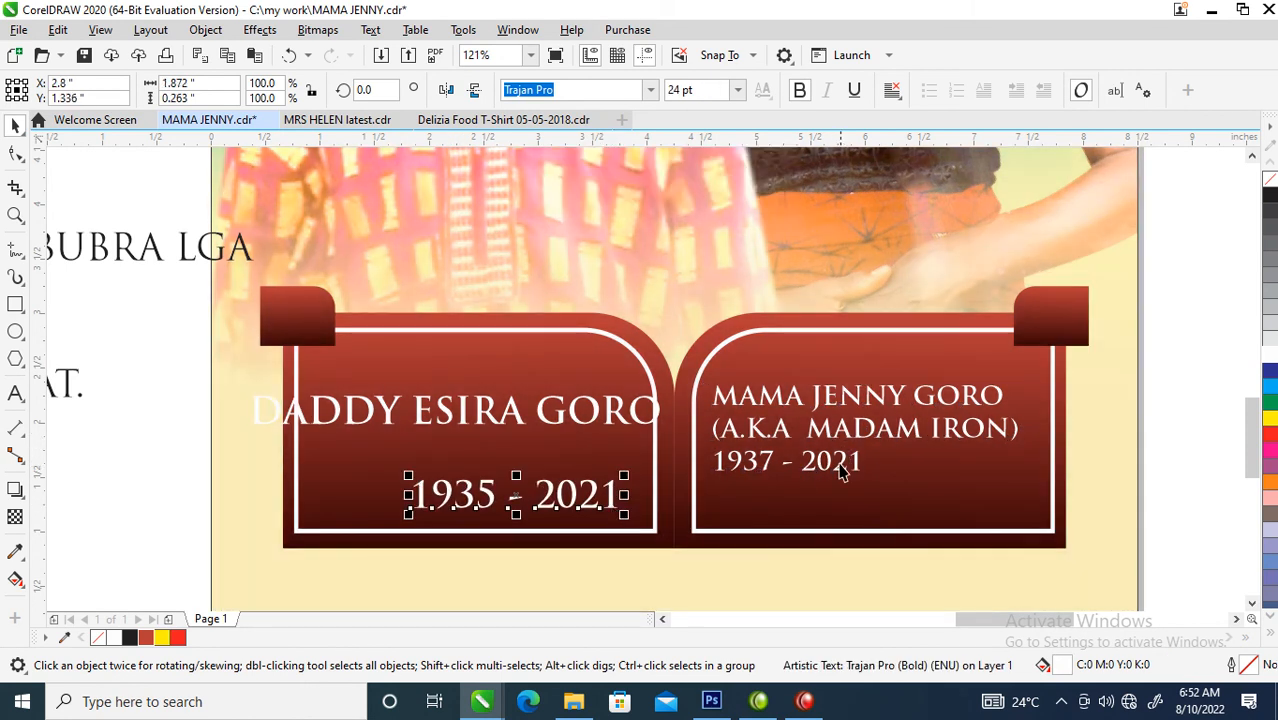
{"action": "left_click_drag", "start_coordinate": [826, 476], "coordinate": [840, 511]}
{"action": "left_click_drag", "start_coordinate": [675, 515], "coordinate": [549, 501]}
{"action": "left_click", "coordinate": [641, 438]}
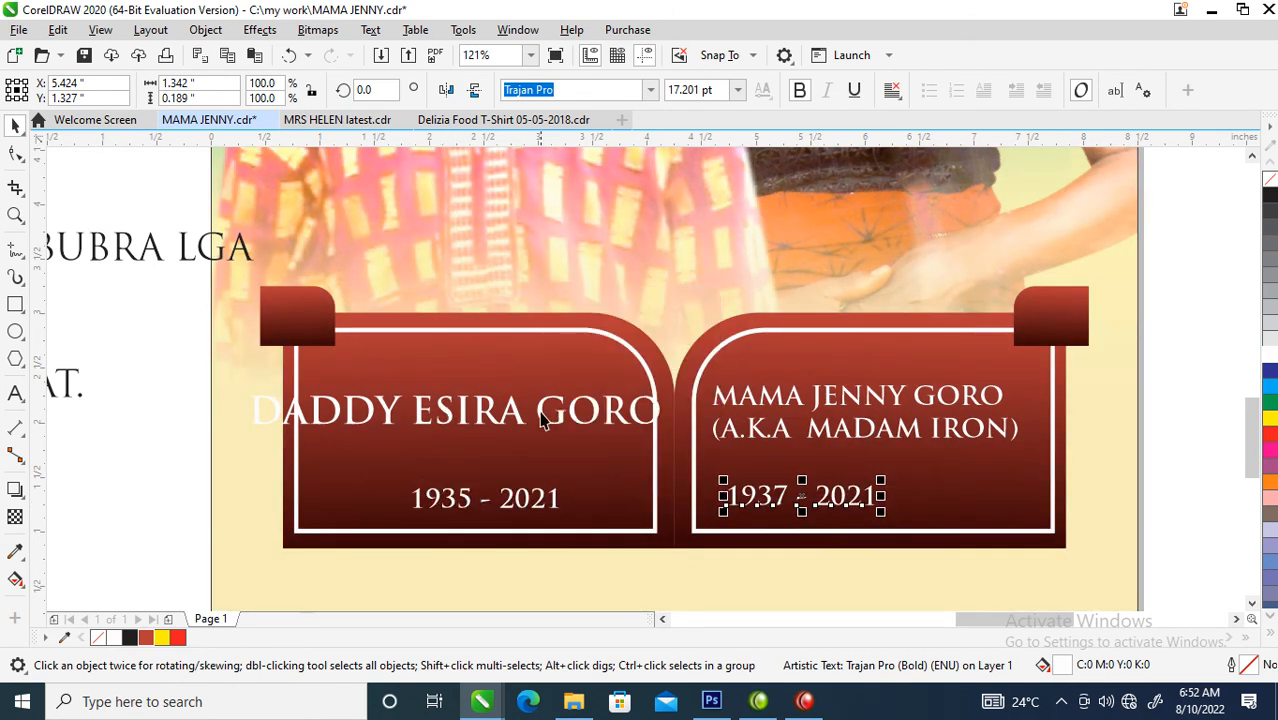
- Raise the man's name on the left panel and split it into two lines after the title word "DADDY"
{"action": "left_click", "coordinate": [513, 424]}
{"action": "left_click_drag", "start_coordinate": [513, 424], "coordinate": [567, 383]}
{"action": "double_click", "coordinate": [472, 380]}
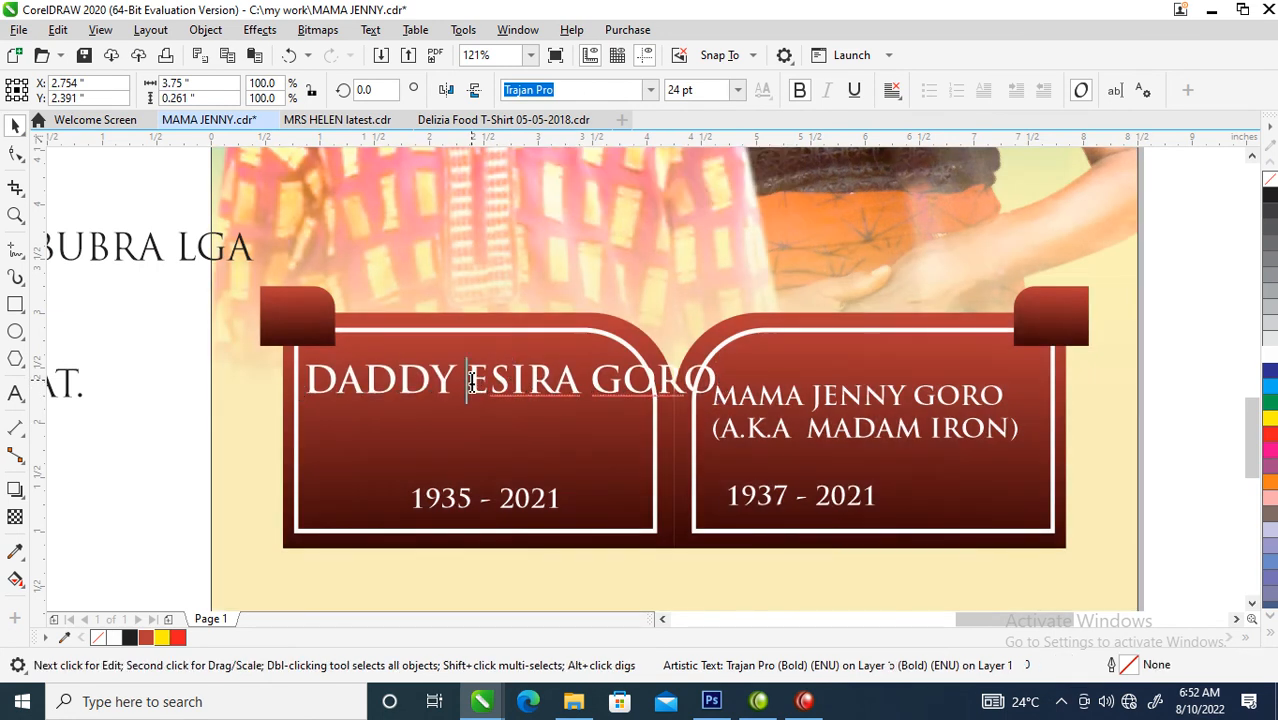
{"action": "key", "text": "Return"}
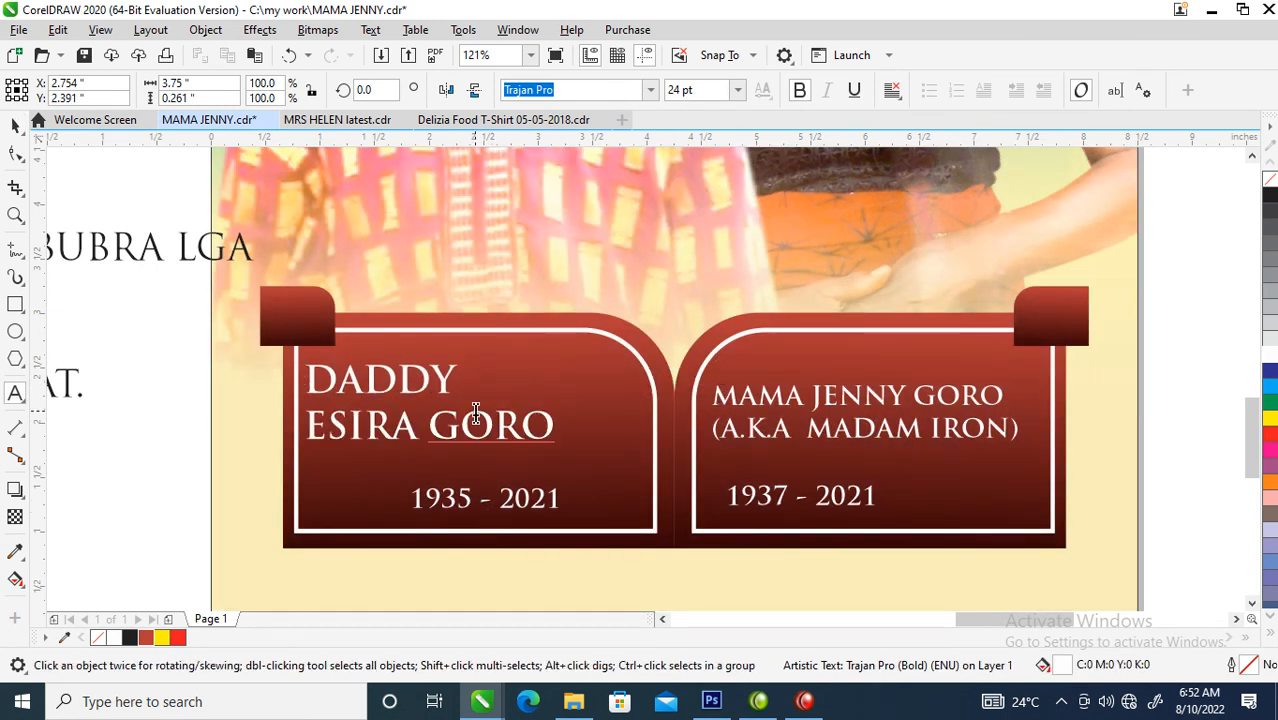
{"action": "key", "text": "ctrl+space"}
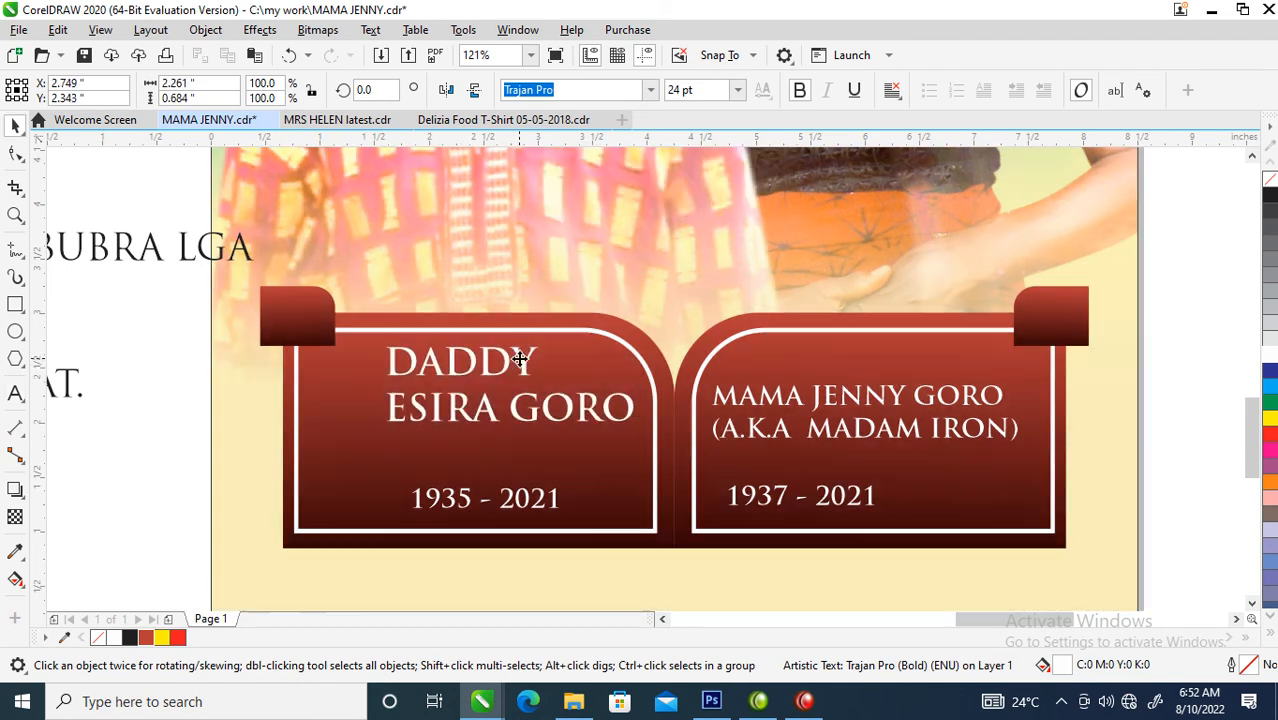
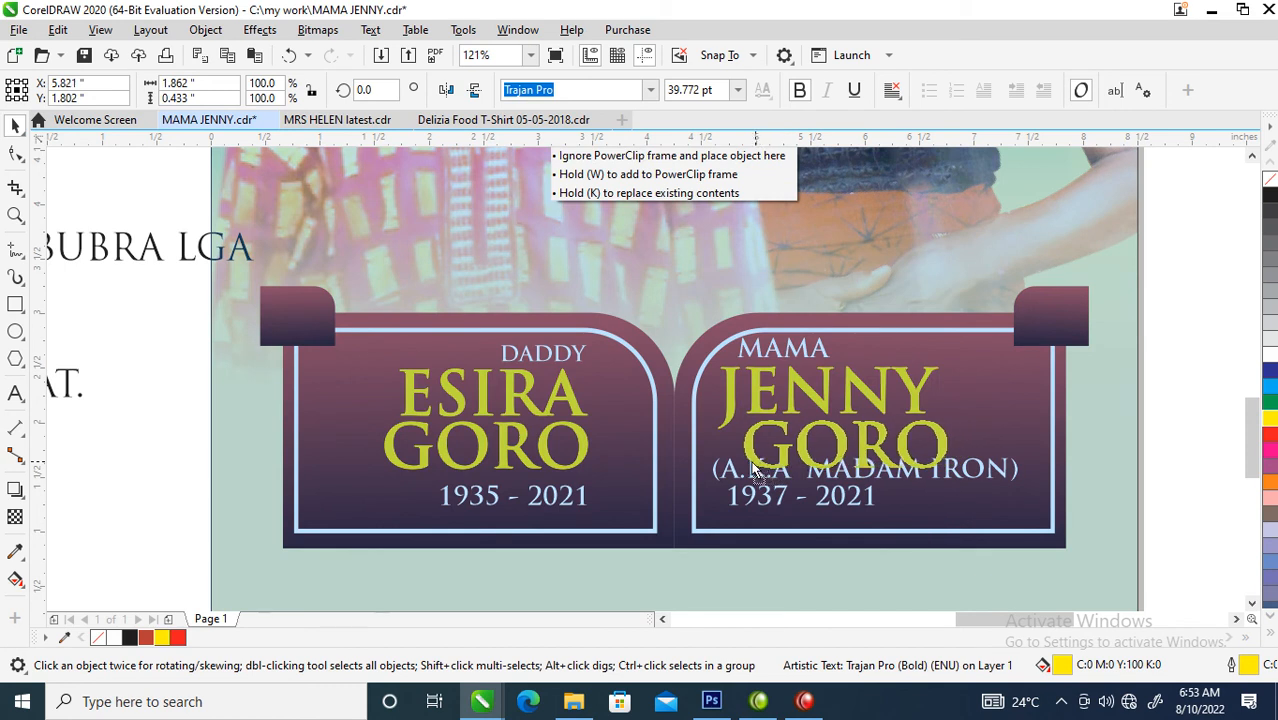
- Left-align the woman's two yellow name lines and lower the alias and life-date lines beneath them
{"action": "left_click", "coordinate": [809, 398], "text": "shift"}
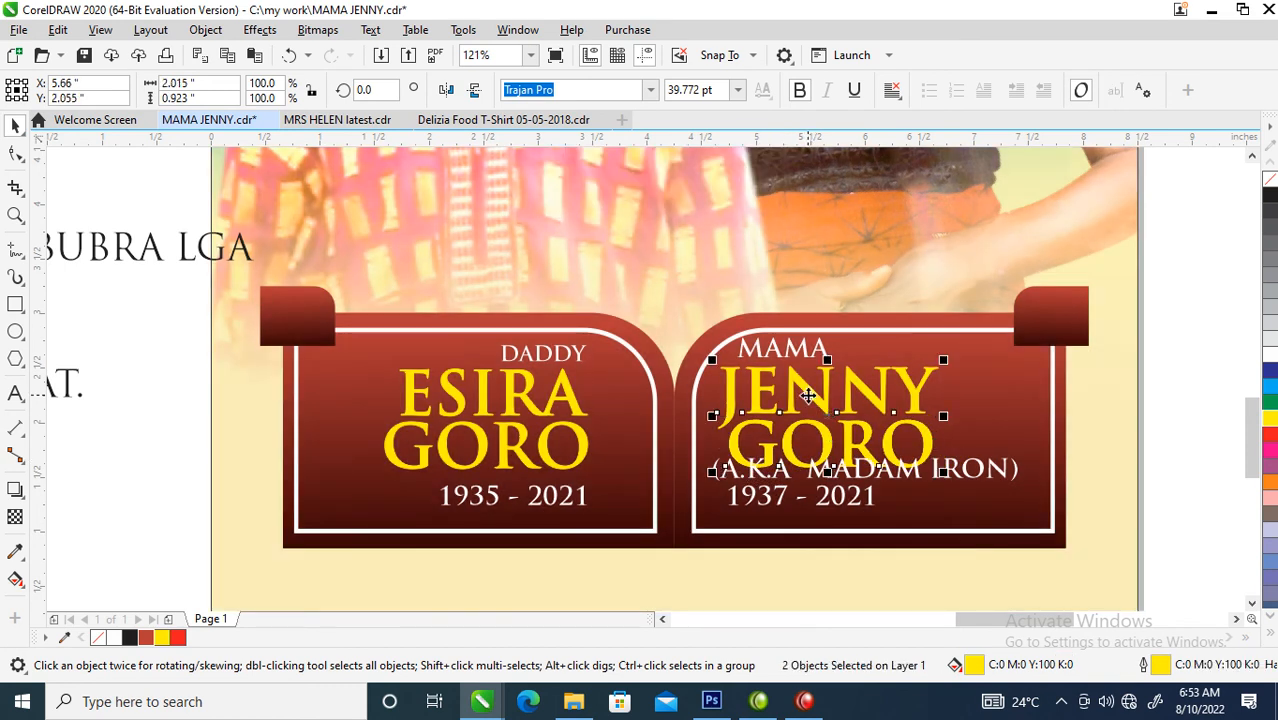
{"action": "key", "text": "l"}
{"action": "left_click_drag", "start_coordinate": [865, 512], "coordinate": [861, 522]}
{"action": "left_click_drag", "start_coordinate": [907, 475], "coordinate": [912, 494]}
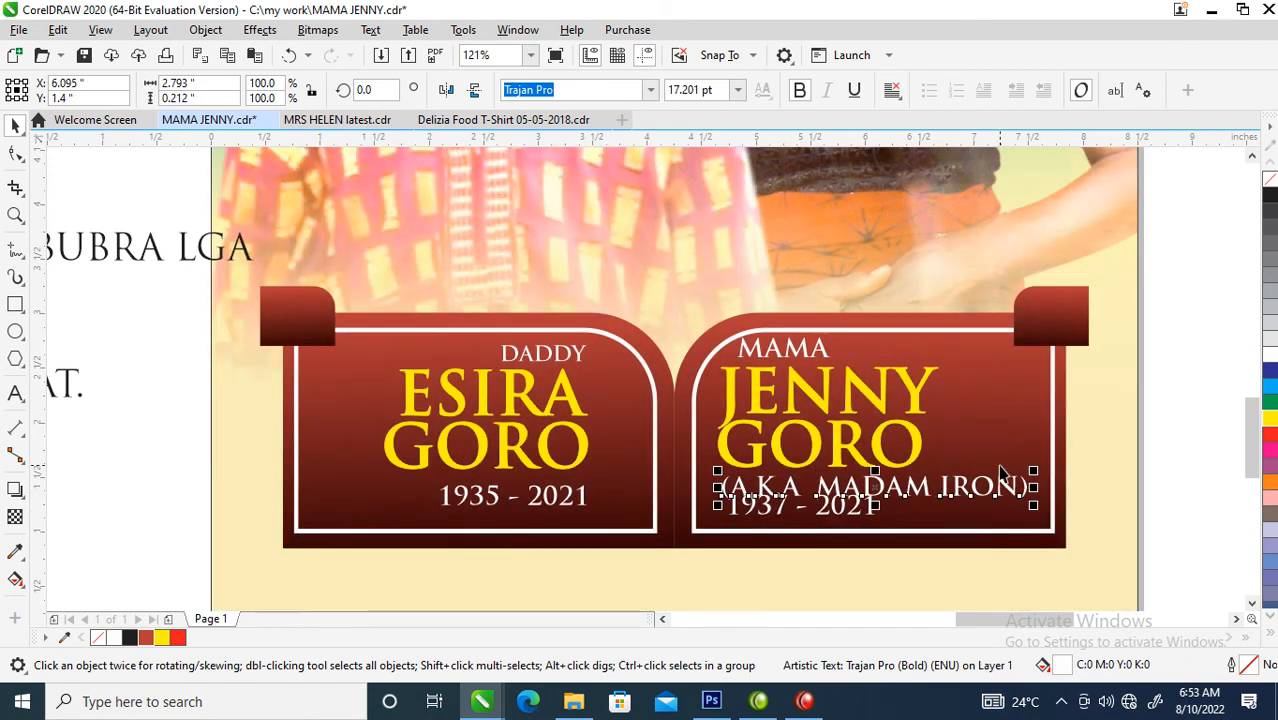
{"action": "left_click_drag", "start_coordinate": [839, 519], "coordinate": [850, 524]}
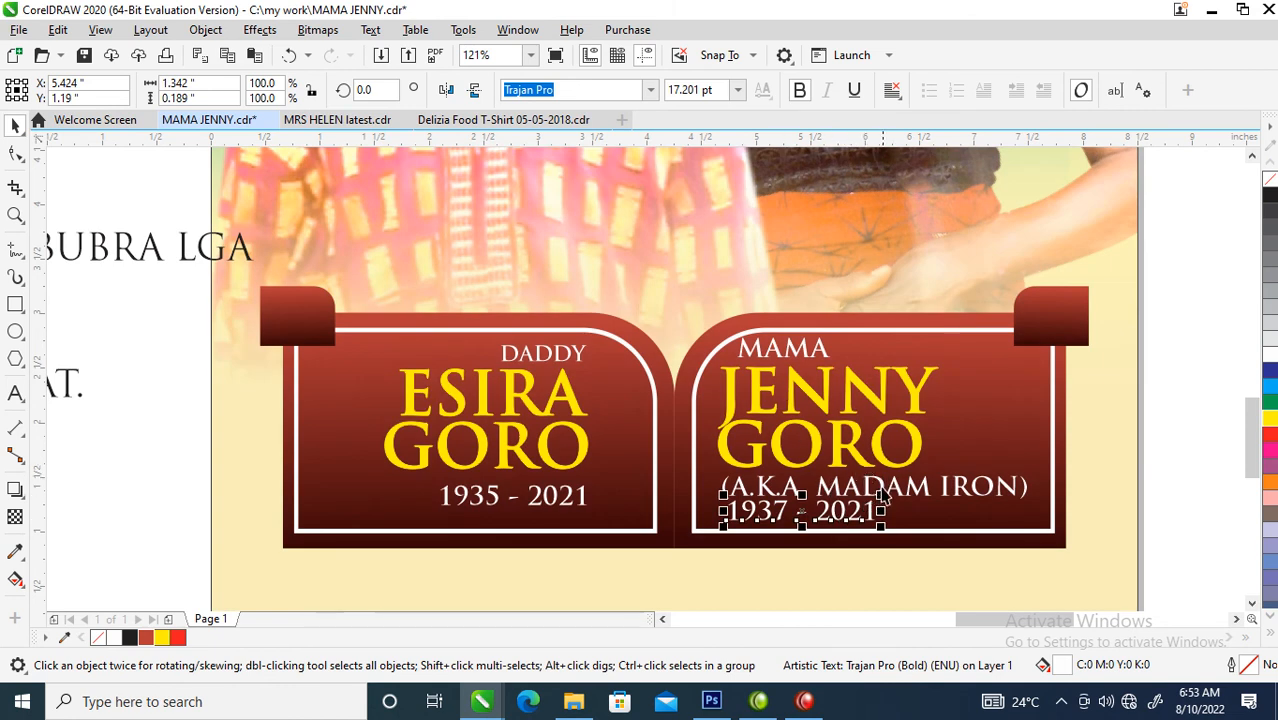
{"action": "left_click_drag", "start_coordinate": [832, 516], "coordinate": [832, 524]}
- Left-align all five text lines on the right panel, scale them together to about 2.33 in wide and shift them slightly left
{"action": "left_click_drag", "start_coordinate": [705, 316], "coordinate": [1050, 572]}
{"action": "key", "text": "l"}
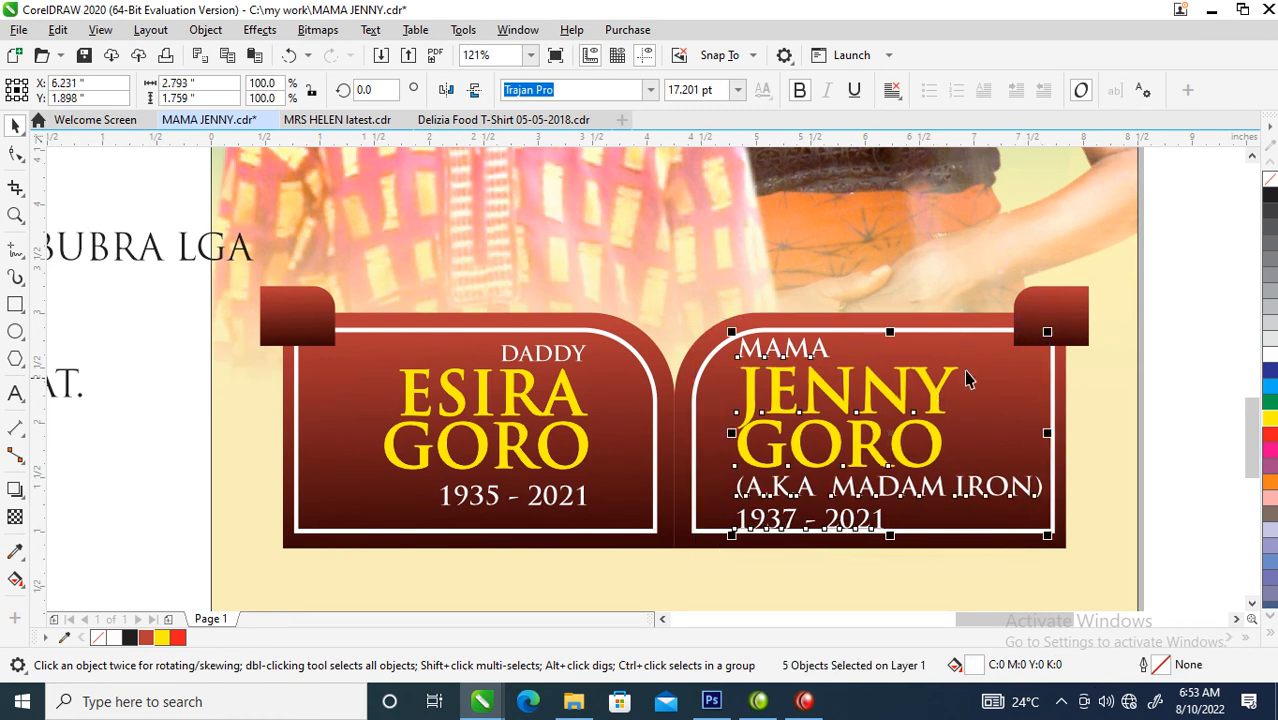
{"action": "left_click_drag", "start_coordinate": [1050, 330], "coordinate": [1026, 346]}
{"action": "left_click_drag", "start_coordinate": [922, 398], "coordinate": [903, 401]}
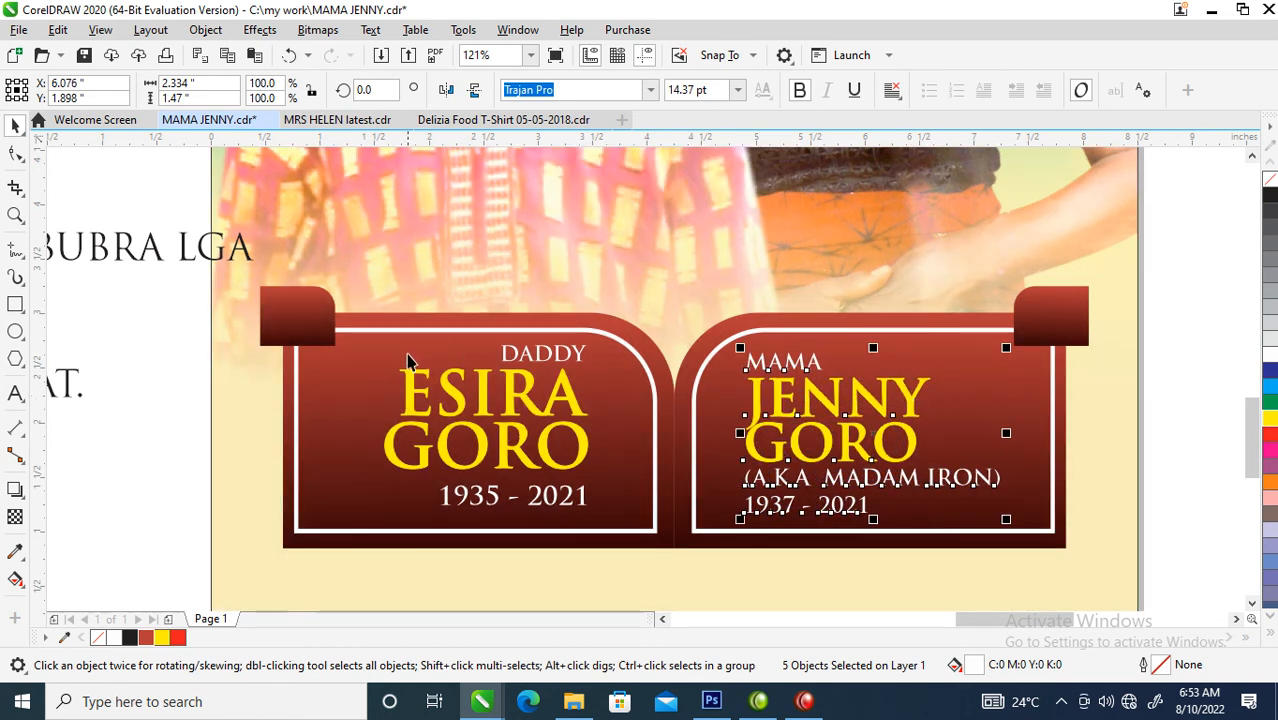
- Move the man's text block slightly right and down on its panel and narrow the maroon panel group to about 6.95 in wide
{"action": "left_click_drag", "start_coordinate": [350, 343], "coordinate": [630, 533]}
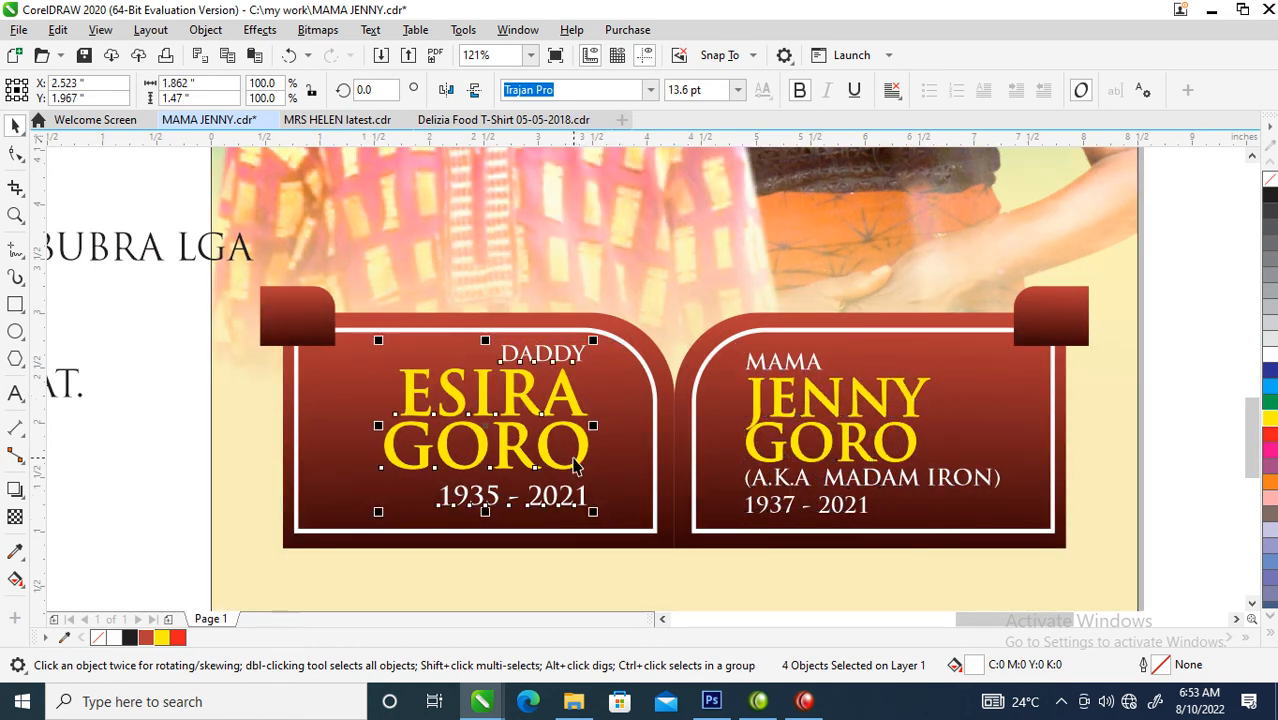
{"action": "mouse_move", "coordinate": [587, 465]}
{"action": "left_mouse_down"}
{"action": "mouse_move", "coordinate": [605, 477]}
{"action": "mouse_move", "coordinate": [603, 463]}
{"action": "left_mouse_up"}
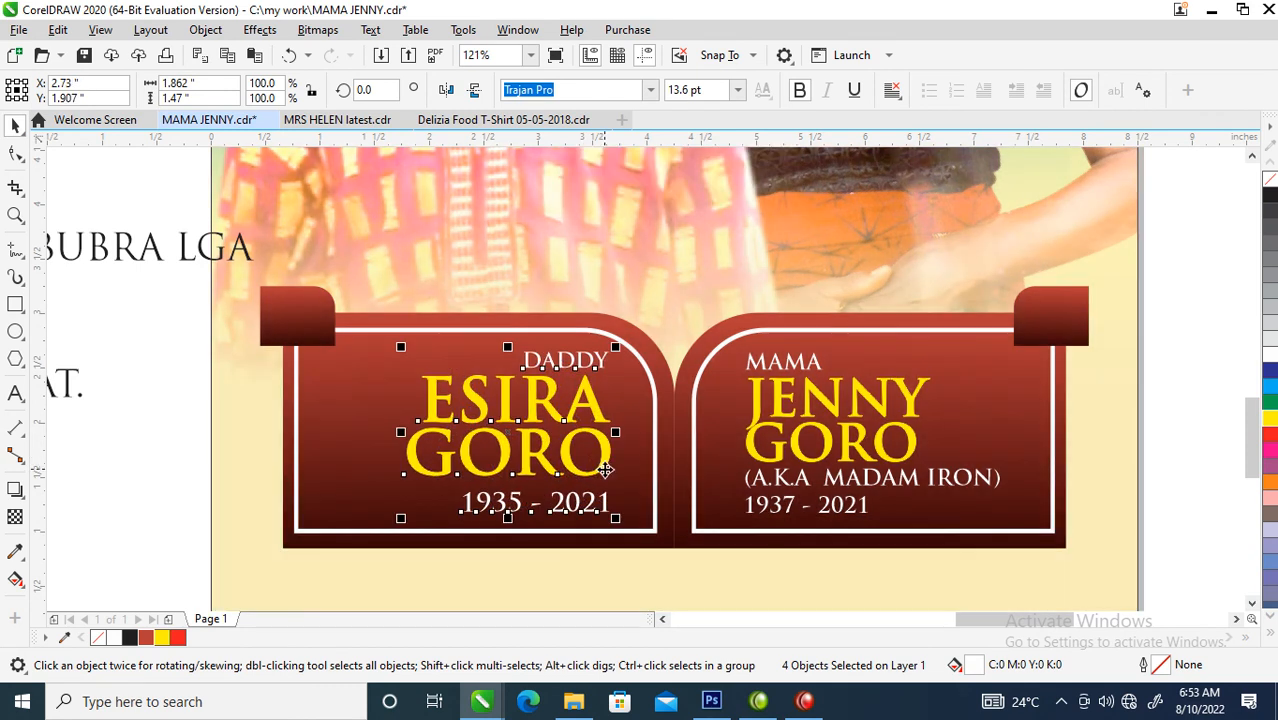
{"action": "scroll", "coordinate": [975, 405], "scroll_direction": "down", "scroll_amount": 3}
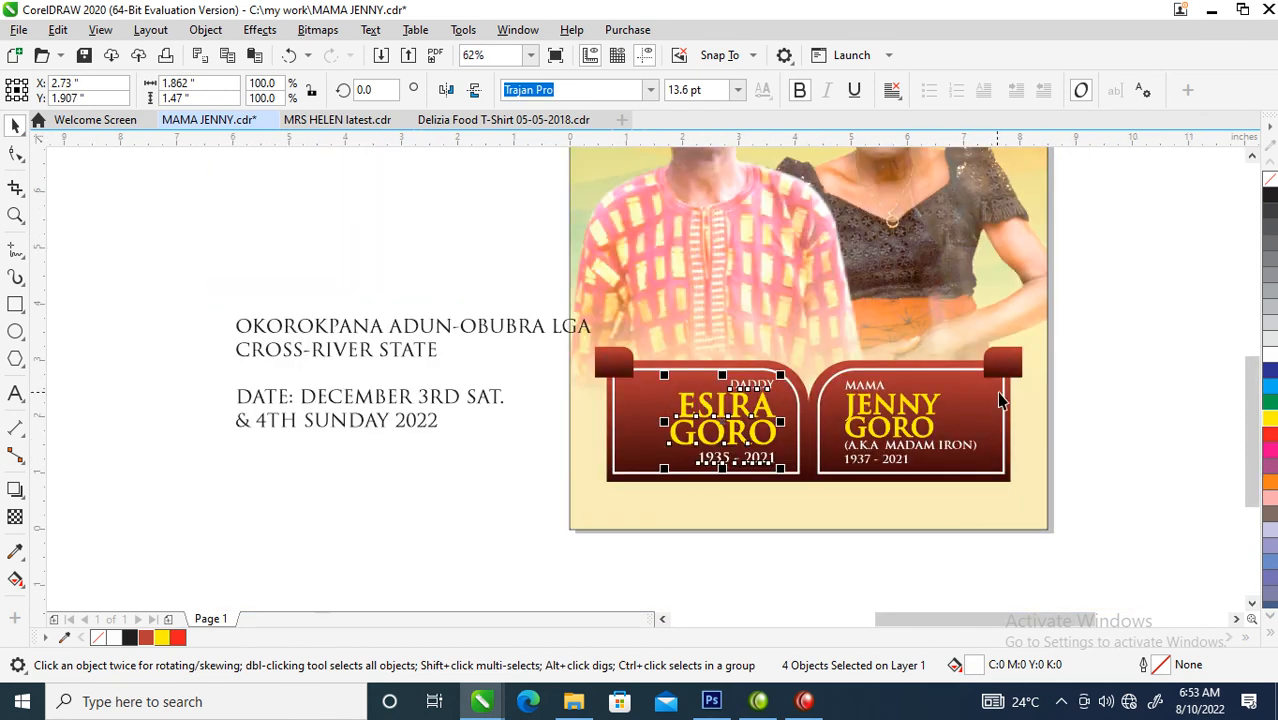
{"action": "left_click", "coordinate": [996, 391]}
{"action": "left_click_drag", "start_coordinate": [1030, 413], "coordinate": [978, 412]}
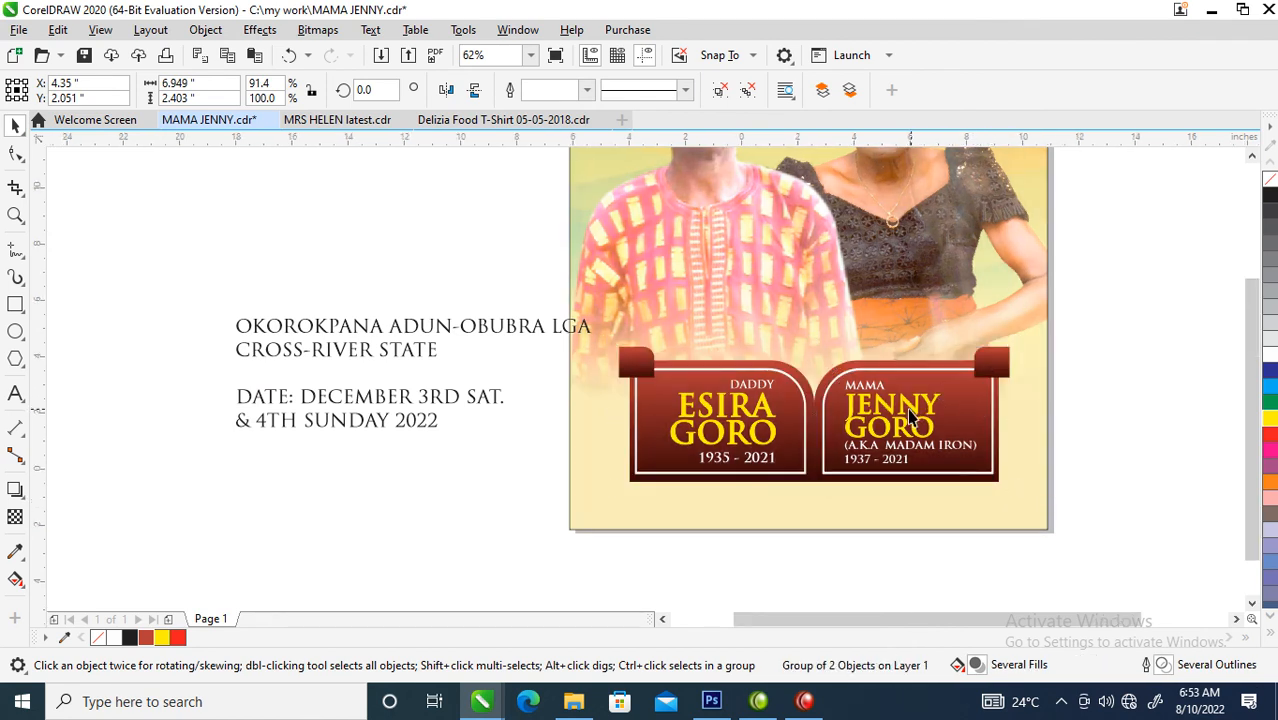
- Remove the outline from the page-sized PowerClip background rectangle
{"action": "scroll", "coordinate": [914, 408], "scroll_direction": "down", "scroll_amount": 2}
{"action": "key", "text": "F2"}
{"action": "left_click_drag", "start_coordinate": [719, 220], "coordinate": [1020, 434]}
{"action": "left_click", "coordinate": [535, 333]}
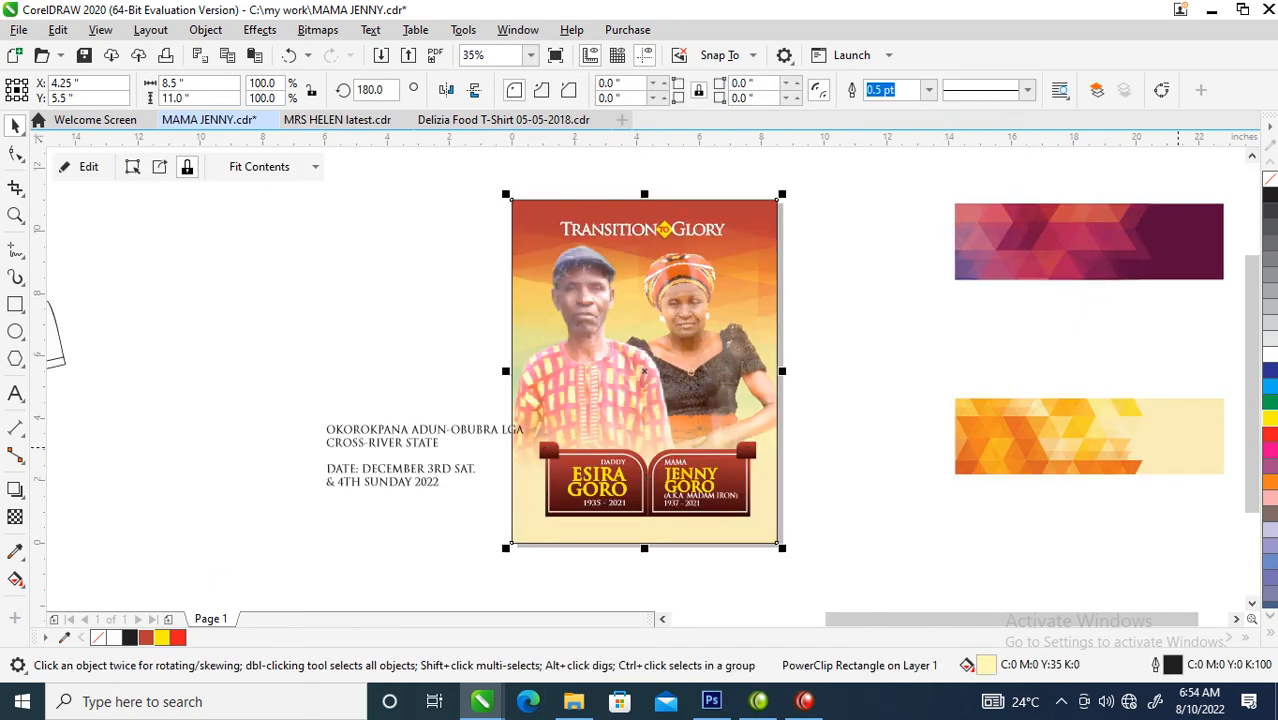
{"action": "scroll", "coordinate": [619, 435], "scroll_direction": "down", "scroll_amount": 1}
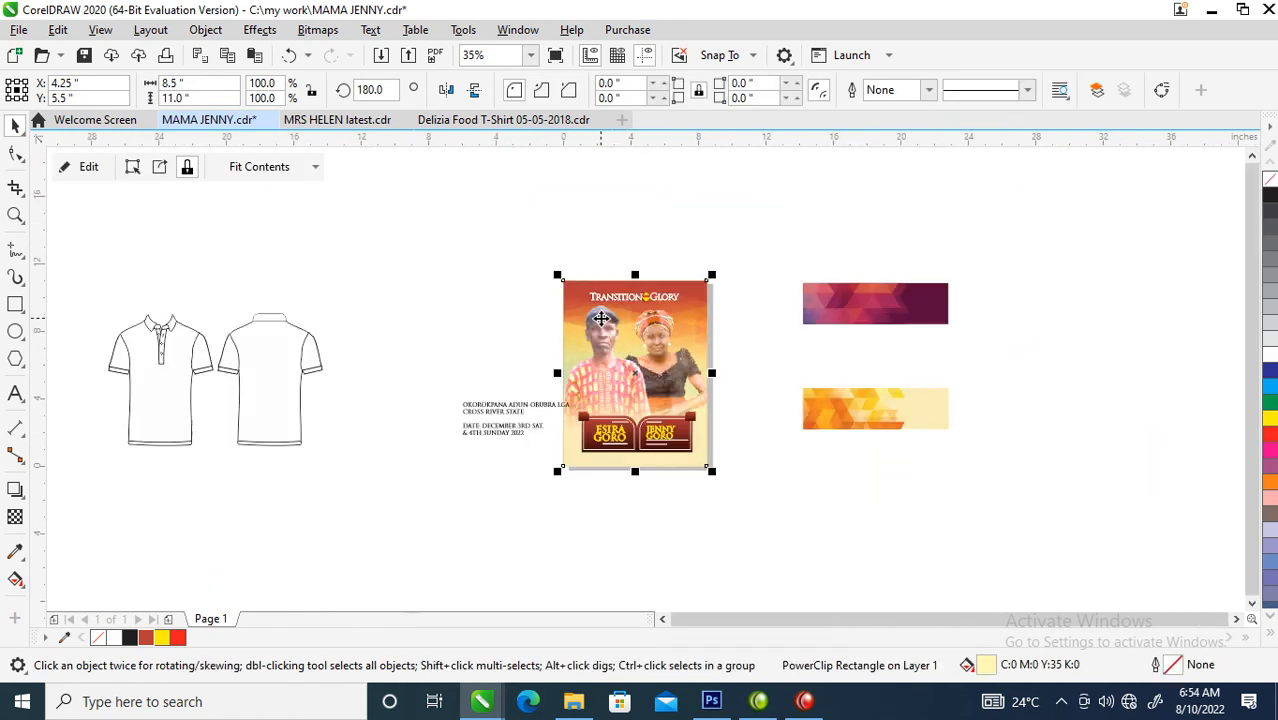
- Place a copy of the complete memorial design over the blank T-shirt outlines
{"action": "key", "text": "z"}
{"action": "left_click_drag", "start_coordinate": [108, 254], "coordinate": [886, 494]}
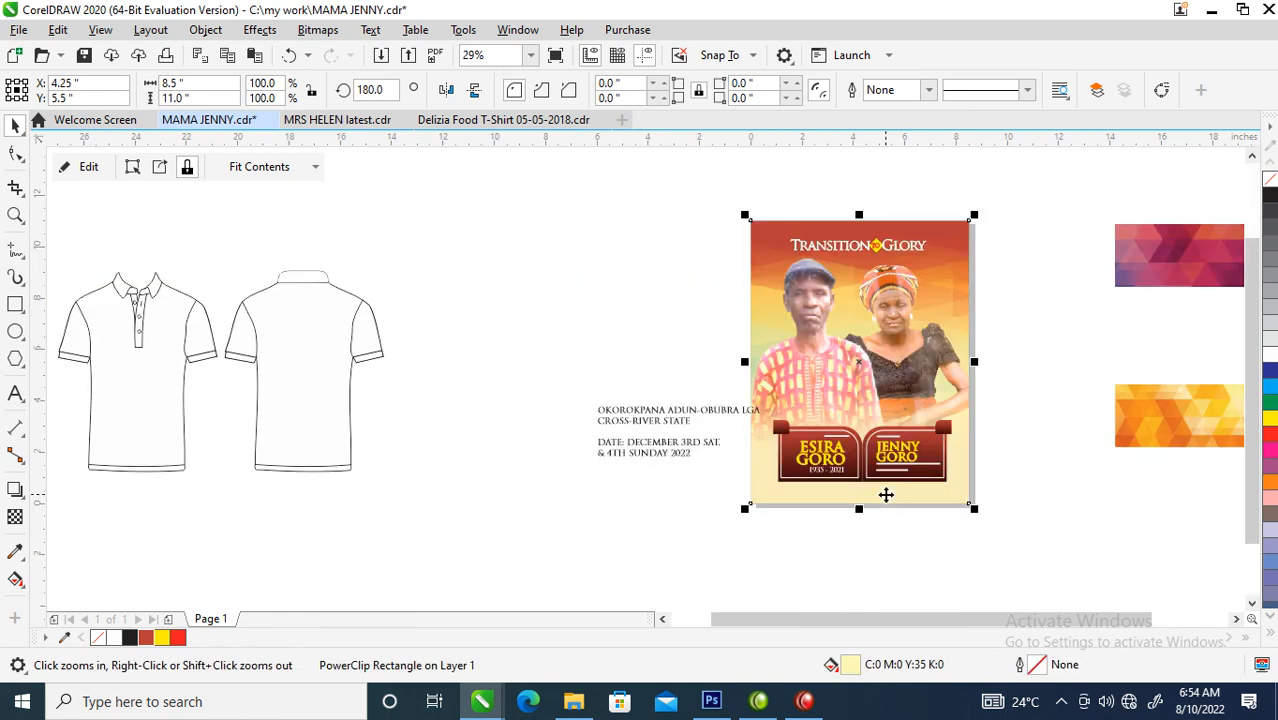
{"action": "left_click_drag", "start_coordinate": [727, 196], "coordinate": [1002, 520]}
{"action": "left_click_drag", "start_coordinate": [857, 299], "coordinate": [303, 391]}
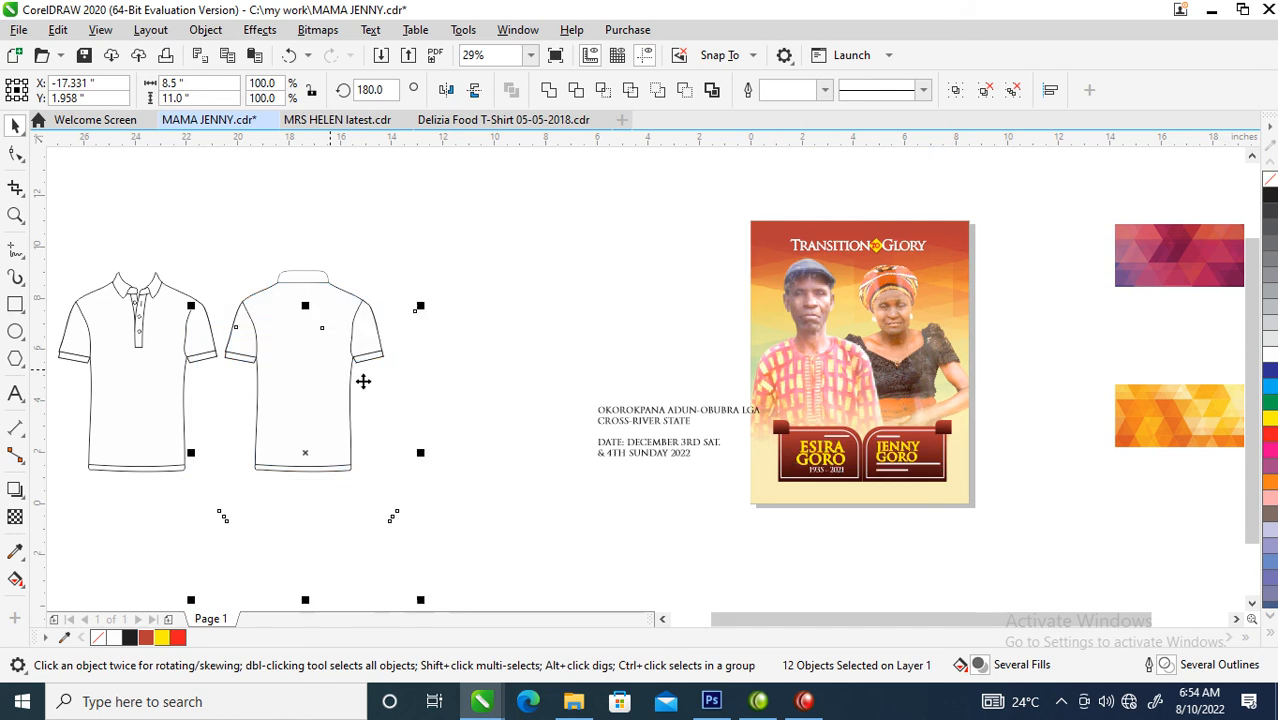
{"action": "right_click", "coordinate": [340, 385]}
{"action": "left_click", "coordinate": [253, 430]}
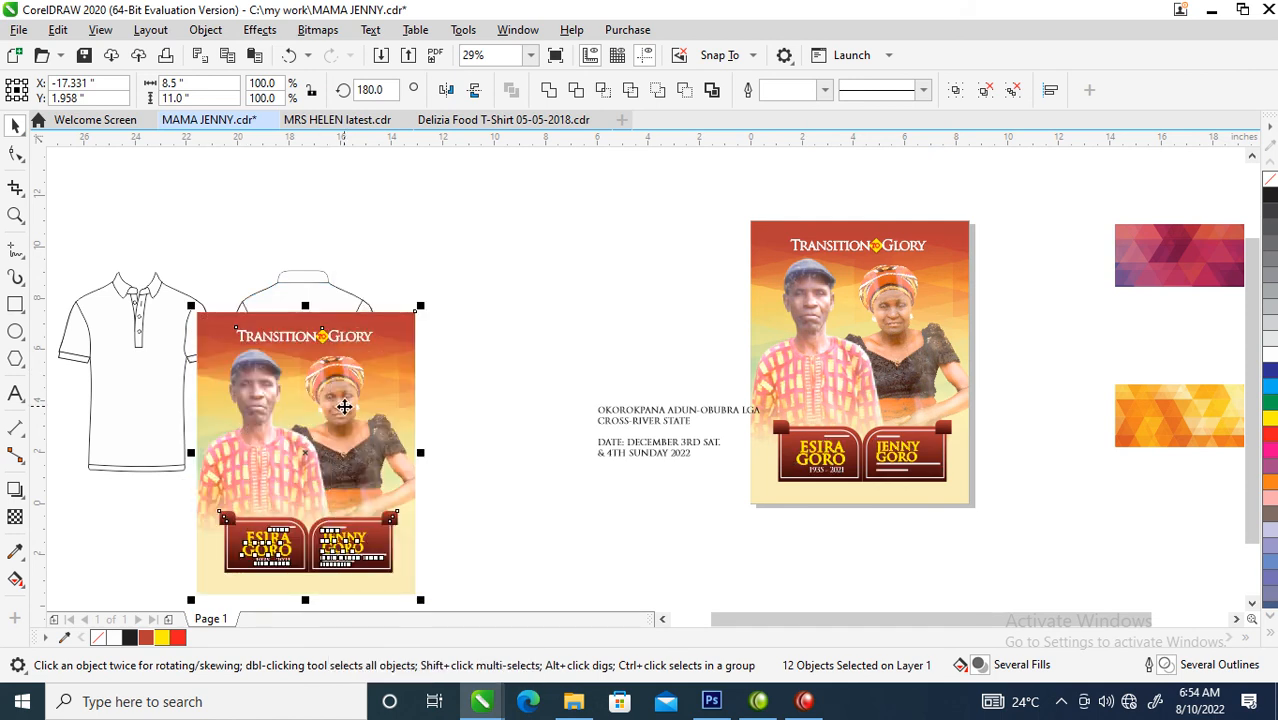
- Group the copied design, scale it to about 2.64 by 3.42 in and centre it on the T-shirt front below the placket
{"action": "key", "text": "ctrl+g"}
{"action": "left_click_drag", "start_coordinate": [420, 308], "coordinate": [270, 500]}
{"action": "left_click_drag", "start_coordinate": [230, 553], "coordinate": [131, 402]}
{"action": "left_click_drag", "start_coordinate": [36, 268], "coordinate": [266, 421]}
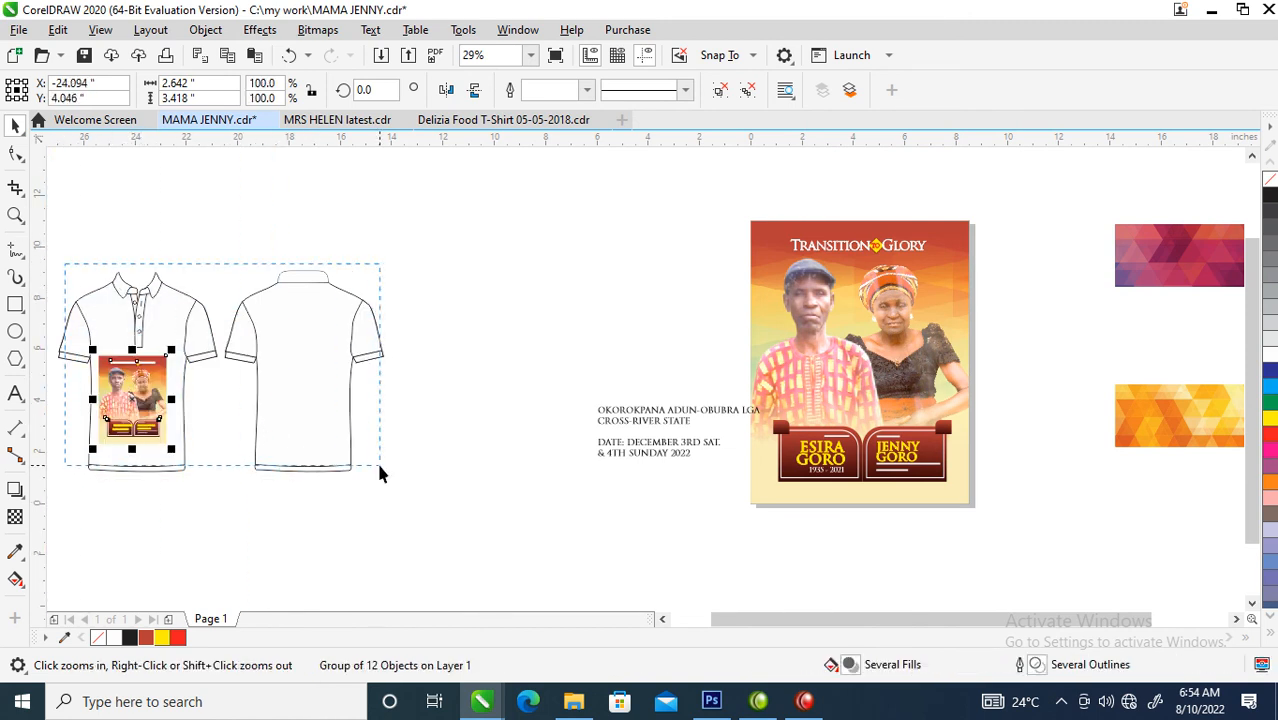
{"action": "left_click_drag", "start_coordinate": [380, 472], "coordinate": [380, 472]}
{"action": "left_click_drag", "start_coordinate": [474, 440], "coordinate": [491, 331]}
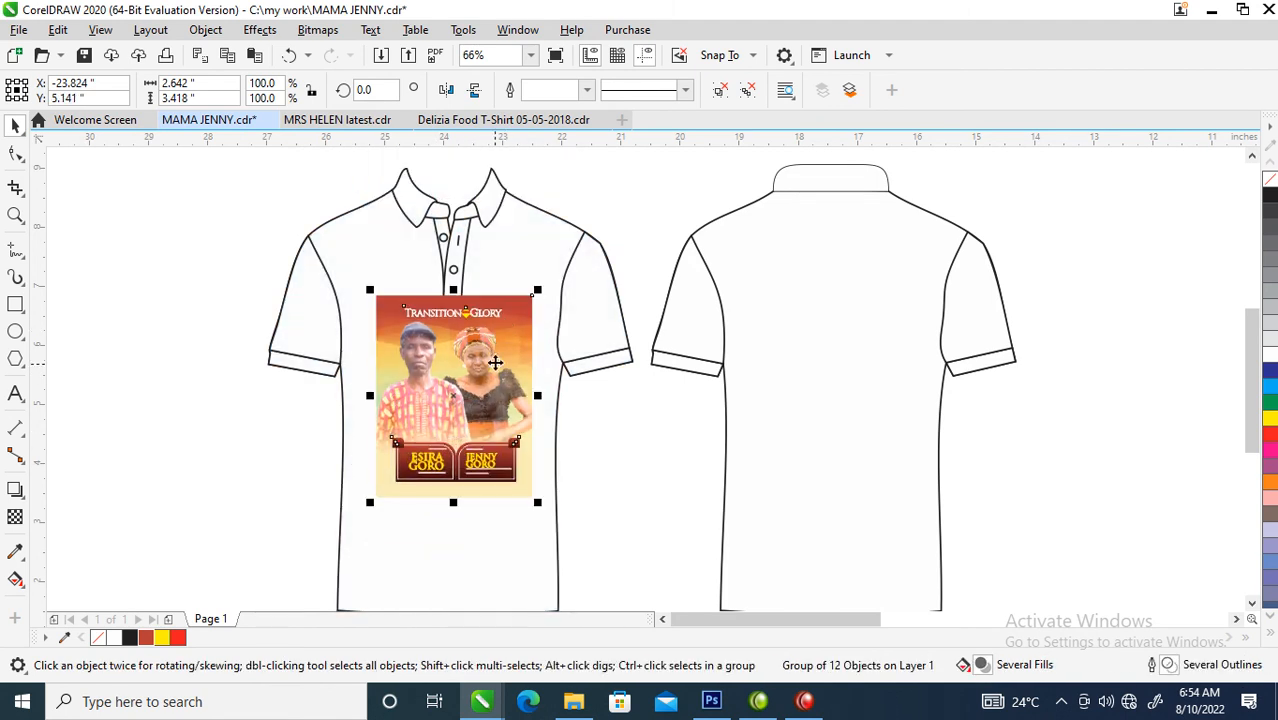
{"action": "left_click_drag", "start_coordinate": [502, 377], "coordinate": [496, 371]}
- Move the location and date text block onto the back view of the T-shirt
{"action": "scroll", "coordinate": [630, 358], "scroll_direction": "down", "scroll_amount": 1}
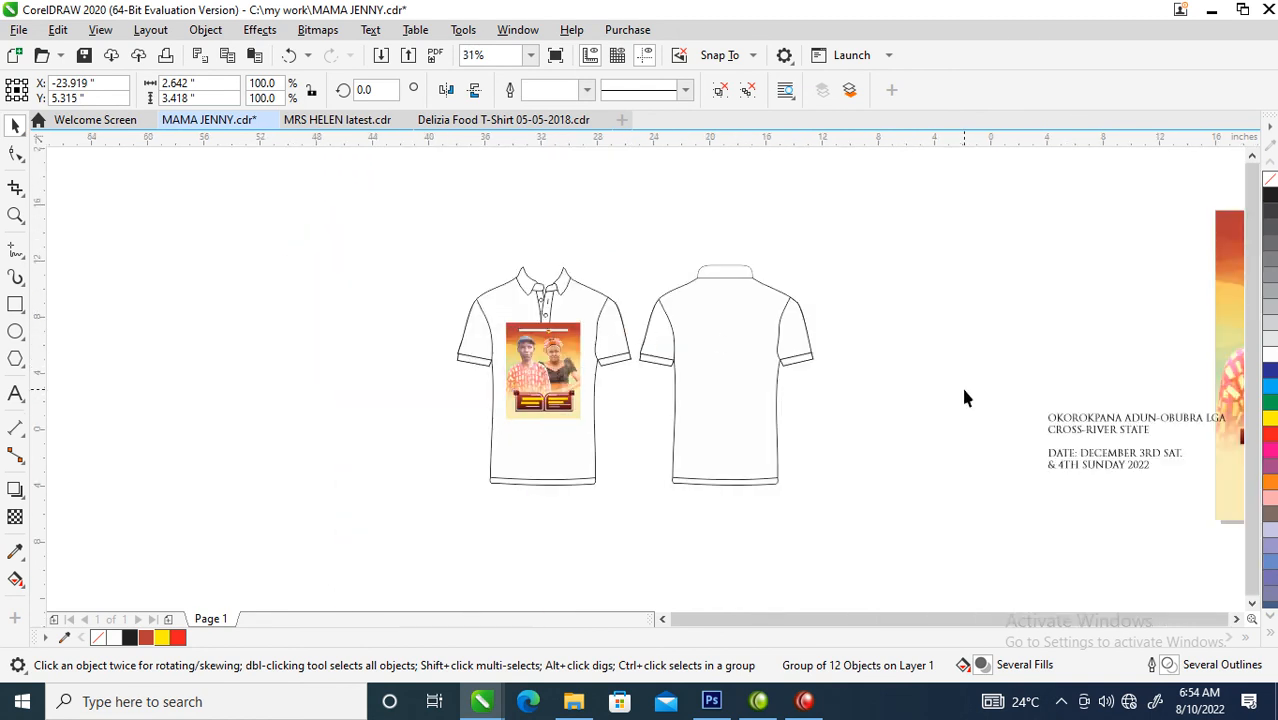
{"action": "scroll", "coordinate": [762, 345], "scroll_direction": "down", "scroll_amount": 1}
{"action": "key", "text": "F2"}
{"action": "left_click_drag", "start_coordinate": [556, 277], "coordinate": [1004, 435]}
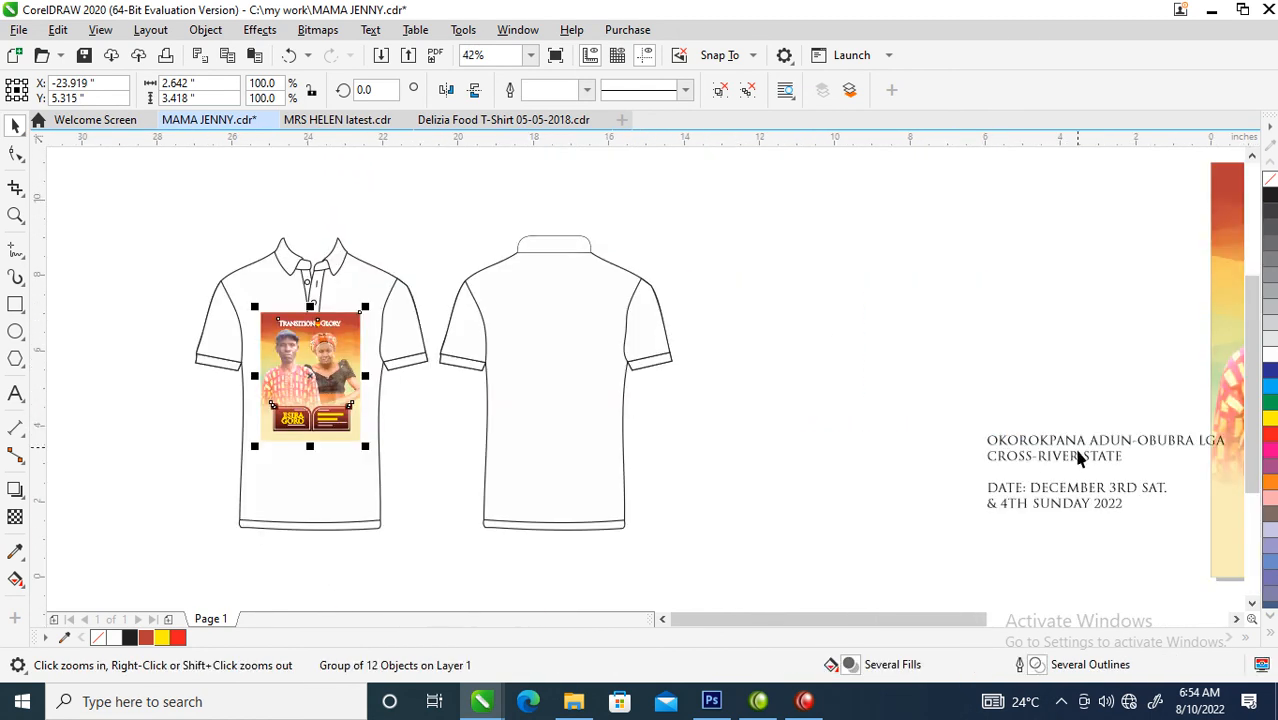
{"action": "left_click_drag", "start_coordinate": [1086, 452], "coordinate": [593, 315]}
- Change the location and date text on the shirt back to bold FuturaTEE
{"action": "key", "text": "F2"}
{"action": "left_click_drag", "start_coordinate": [380, 210], "coordinate": [819, 447]}
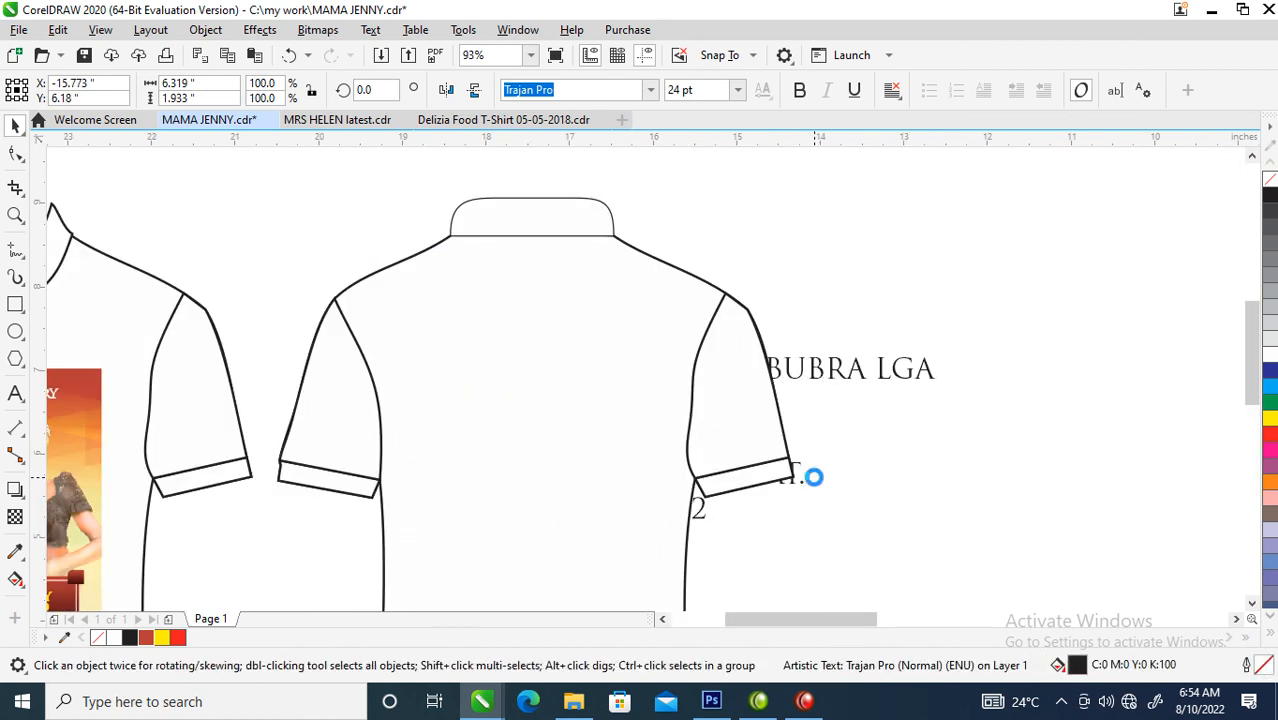
{"action": "left_click", "coordinate": [650, 90]}
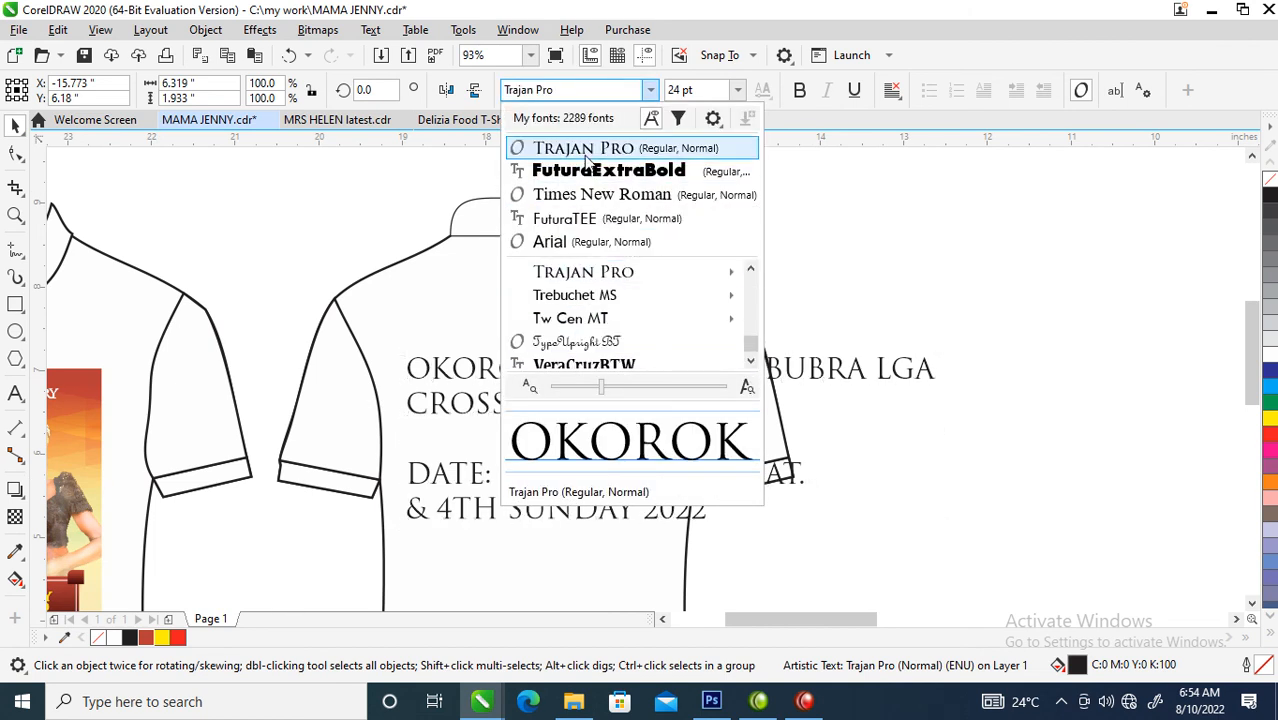
{"action": "left_click", "coordinate": [586, 219]}
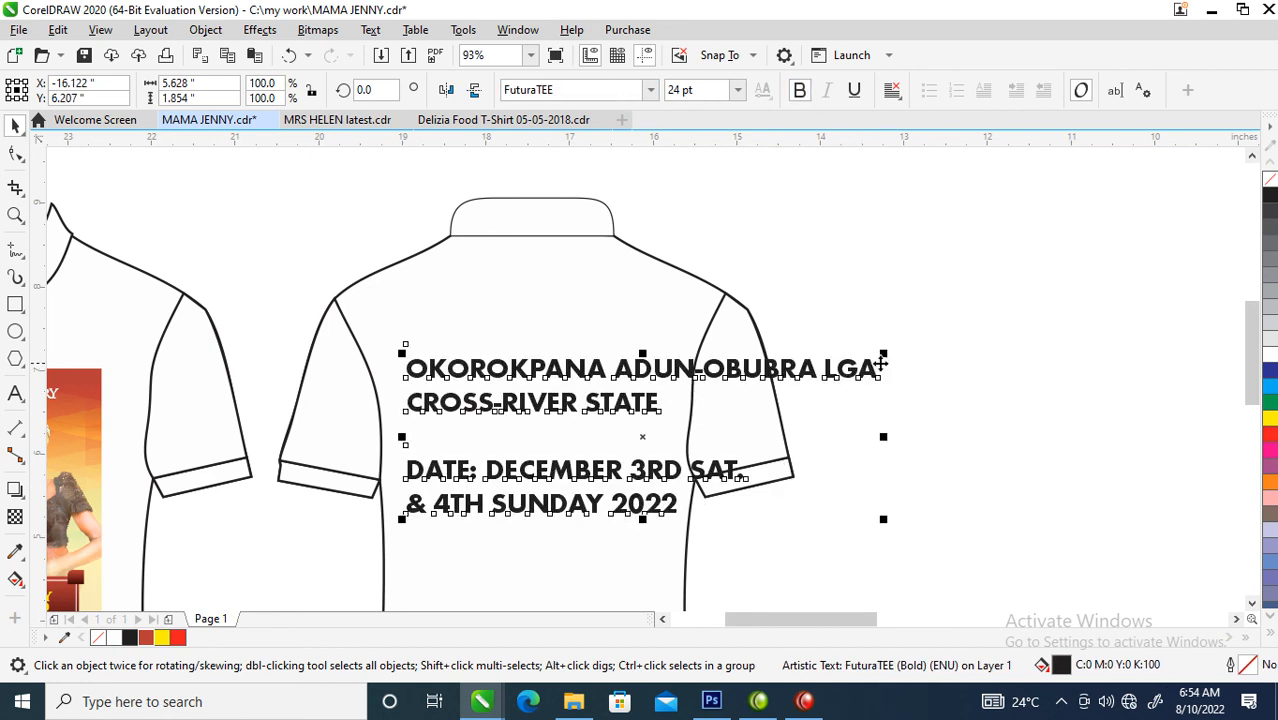
- Break the location line after its first word and centre-align the whole text block
{"action": "double_click", "coordinate": [617, 370]}
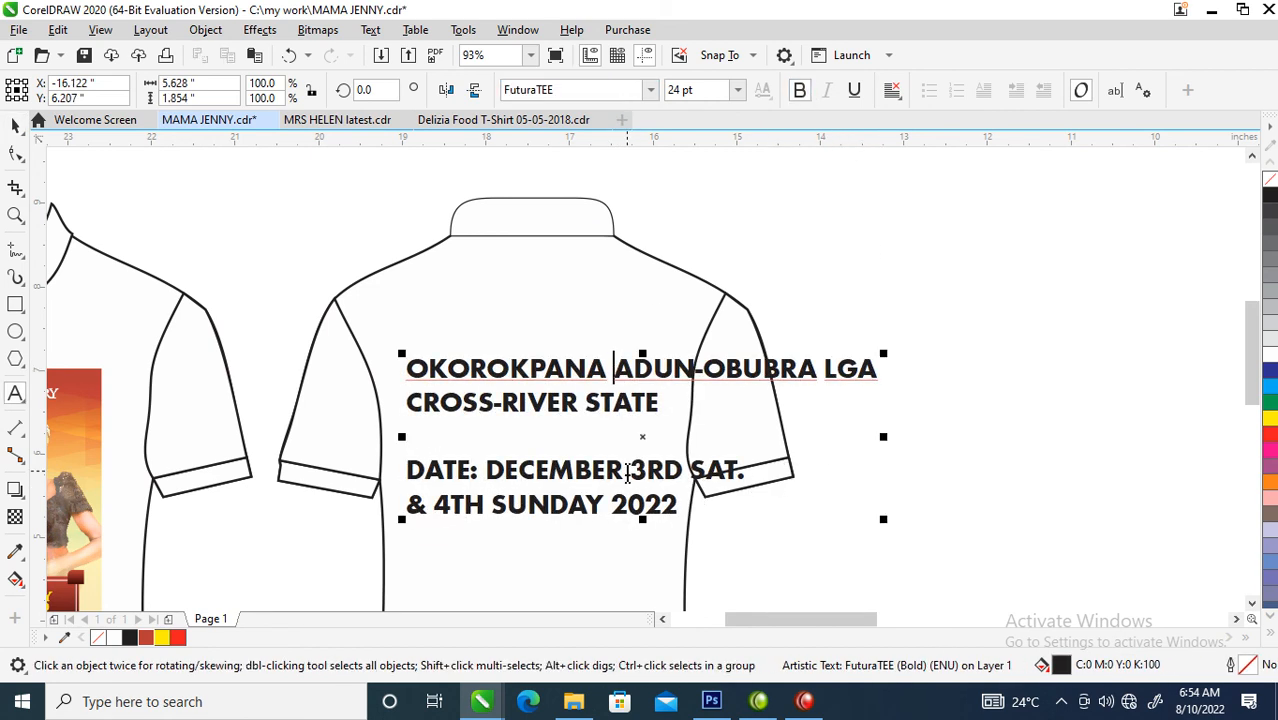
{"action": "key", "text": "Return"}
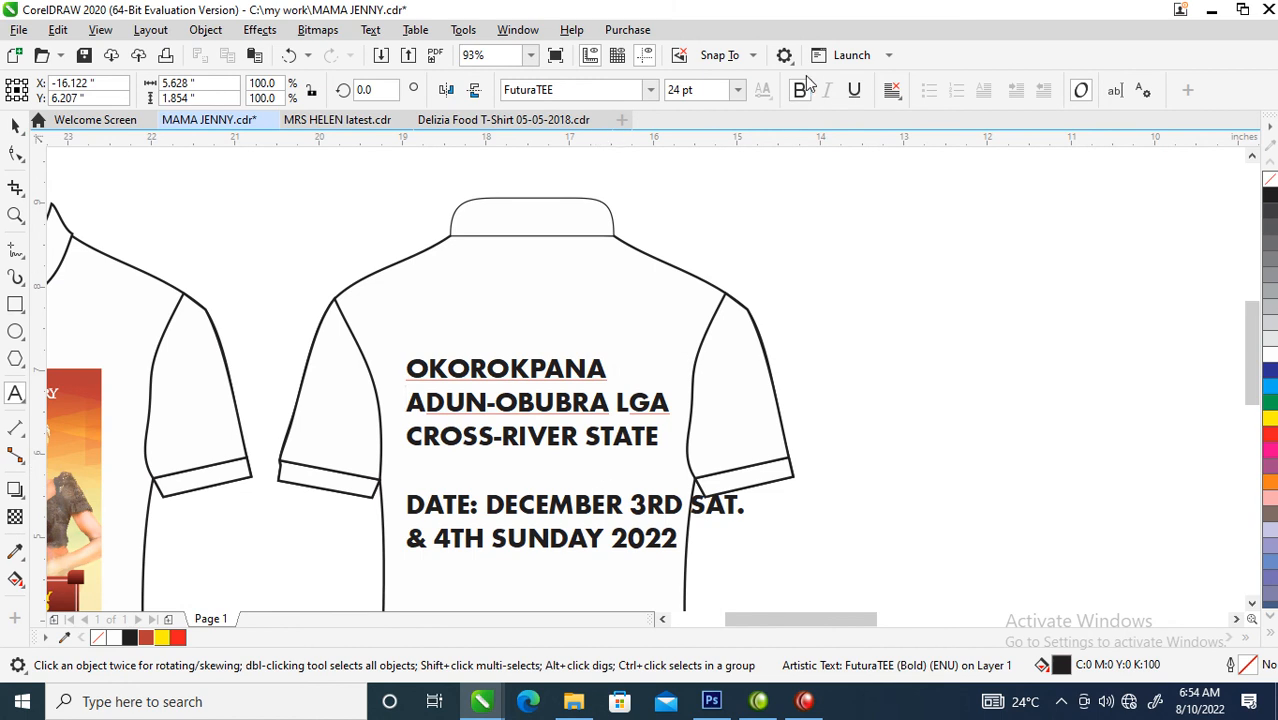
{"action": "key", "text": "ctrl+space"}
{"action": "left_click", "coordinate": [892, 90]}
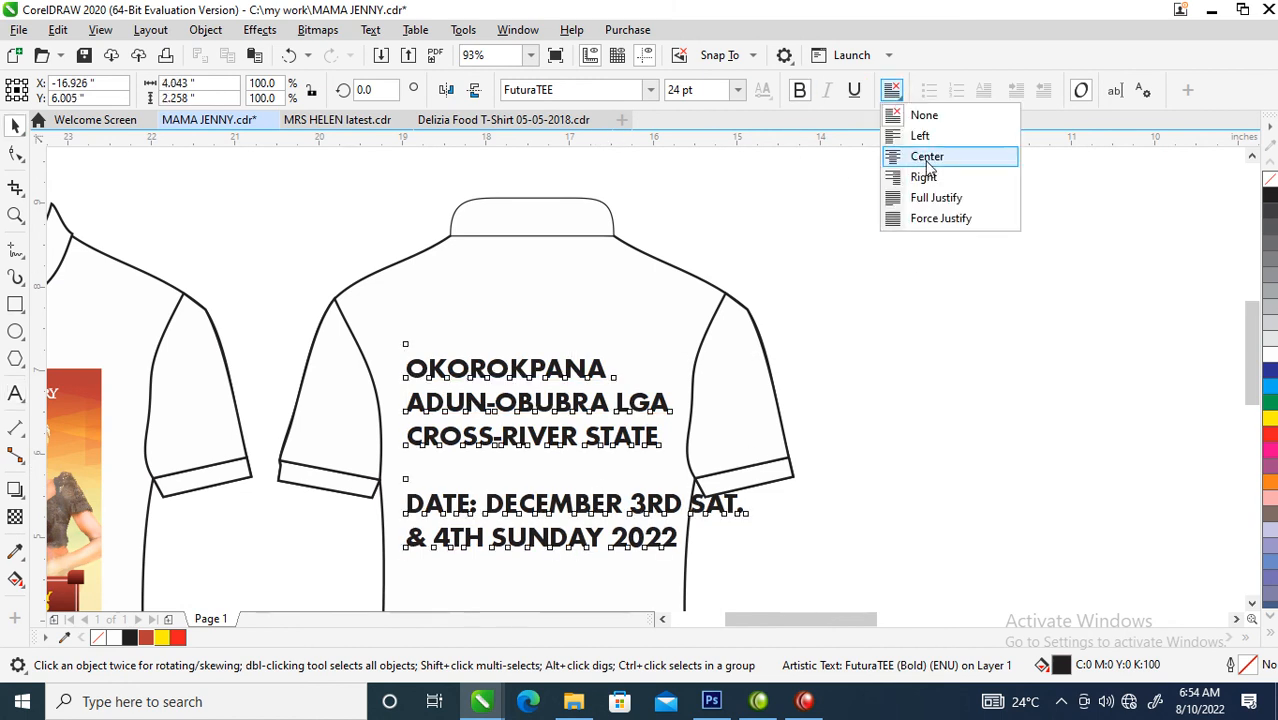
{"action": "left_click", "coordinate": [928, 160]}
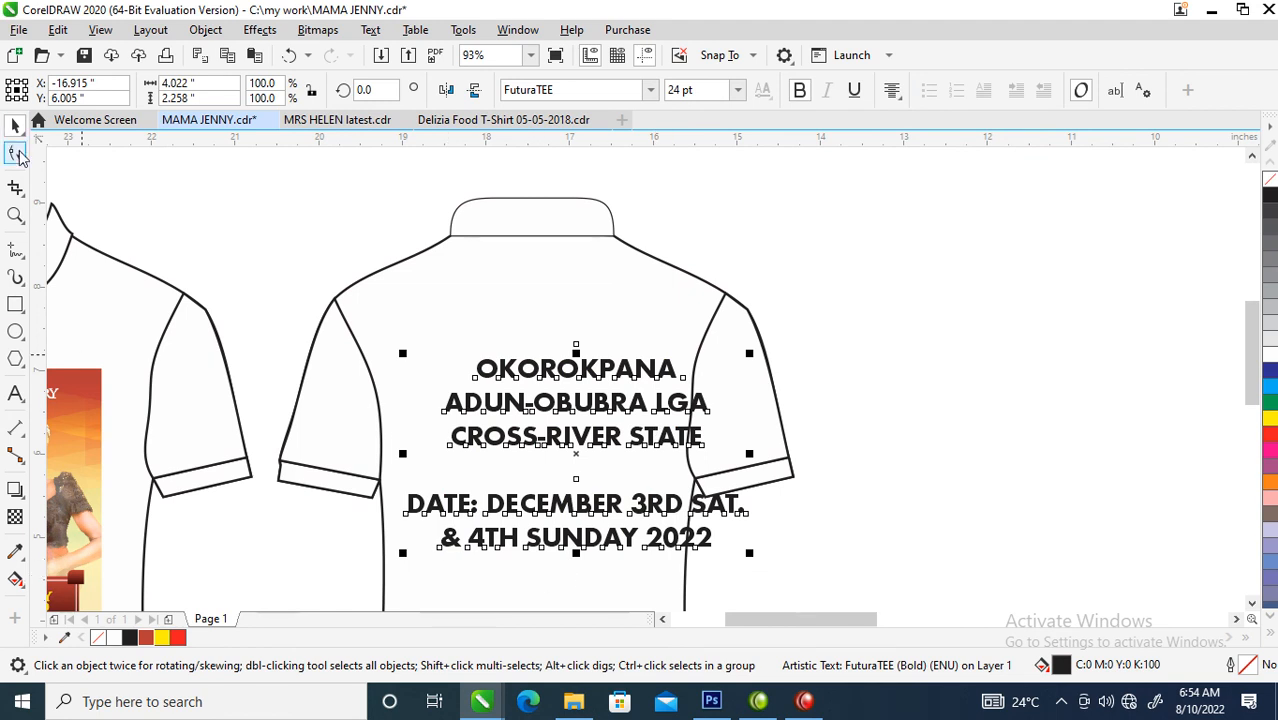
- Tighten the text block's line spacing, centre it on the shirt back and scale it to about 3.52 in wide
{"action": "left_click", "coordinate": [15, 152]}
{"action": "left_click_drag", "start_coordinate": [402, 554], "coordinate": [408, 503]}
{"action": "key", "text": "space"}
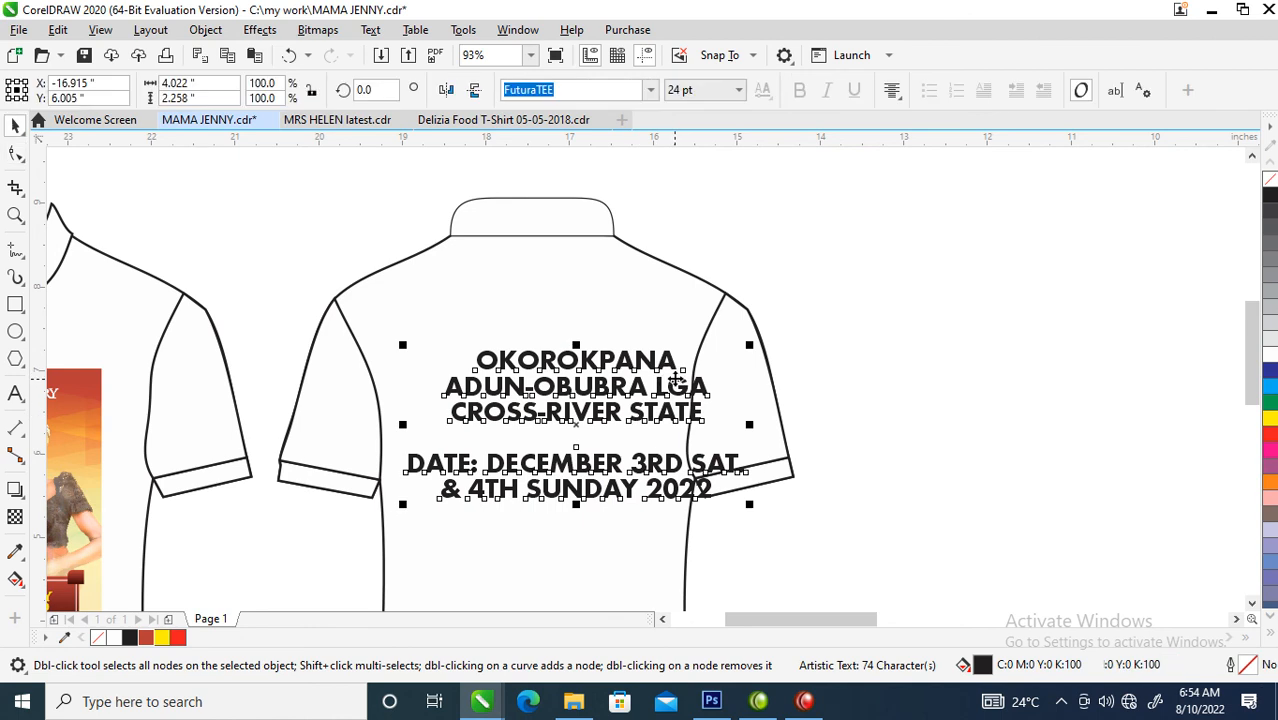
{"action": "mouse_move", "coordinate": [678, 388]}
{"action": "left_mouse_down"}
{"action": "mouse_move", "coordinate": [612, 376]}
{"action": "mouse_move", "coordinate": [661, 380]}
{"action": "left_mouse_up"}
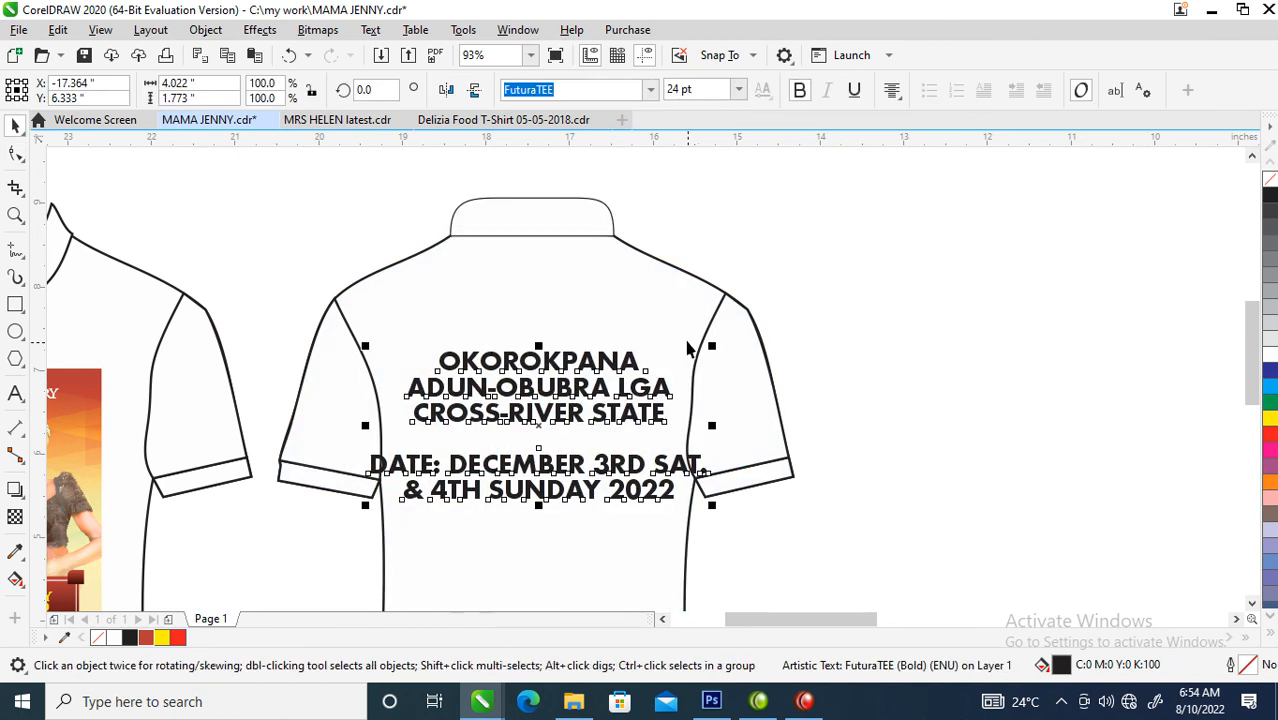
{"action": "left_click_drag", "start_coordinate": [718, 344], "coordinate": [695, 344]}
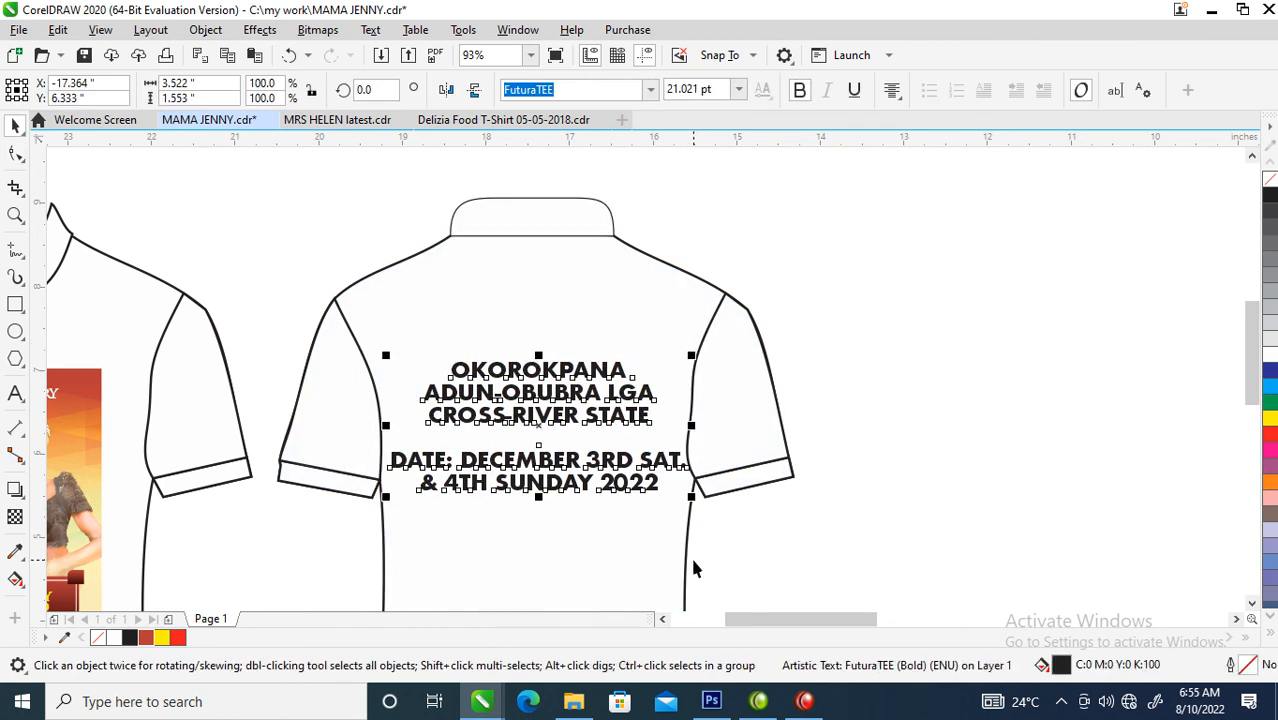
- Break the text block into separate lines and combine the two date lines into one text object
{"action": "key", "text": "z"}
{"action": "left_click_drag", "start_coordinate": [312, 325], "coordinate": [854, 570]}
{"action": "key", "text": "space"}
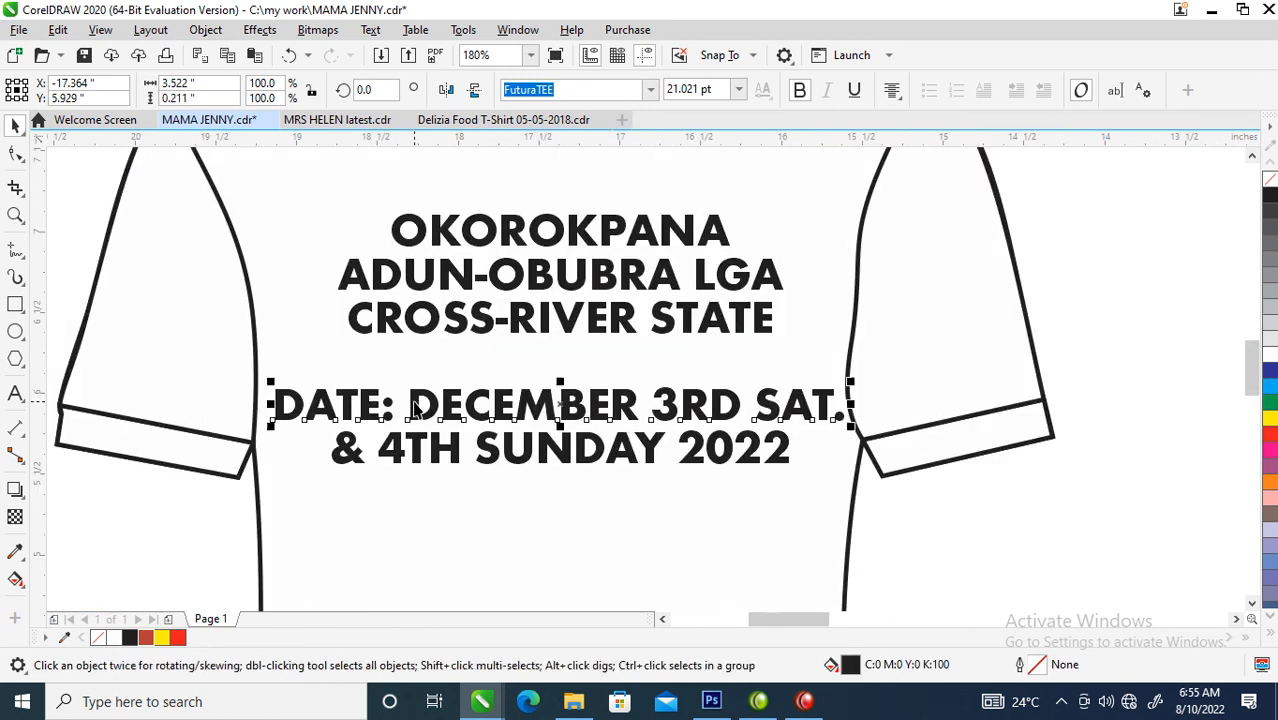
{"action": "double_click", "coordinate": [410, 404]}
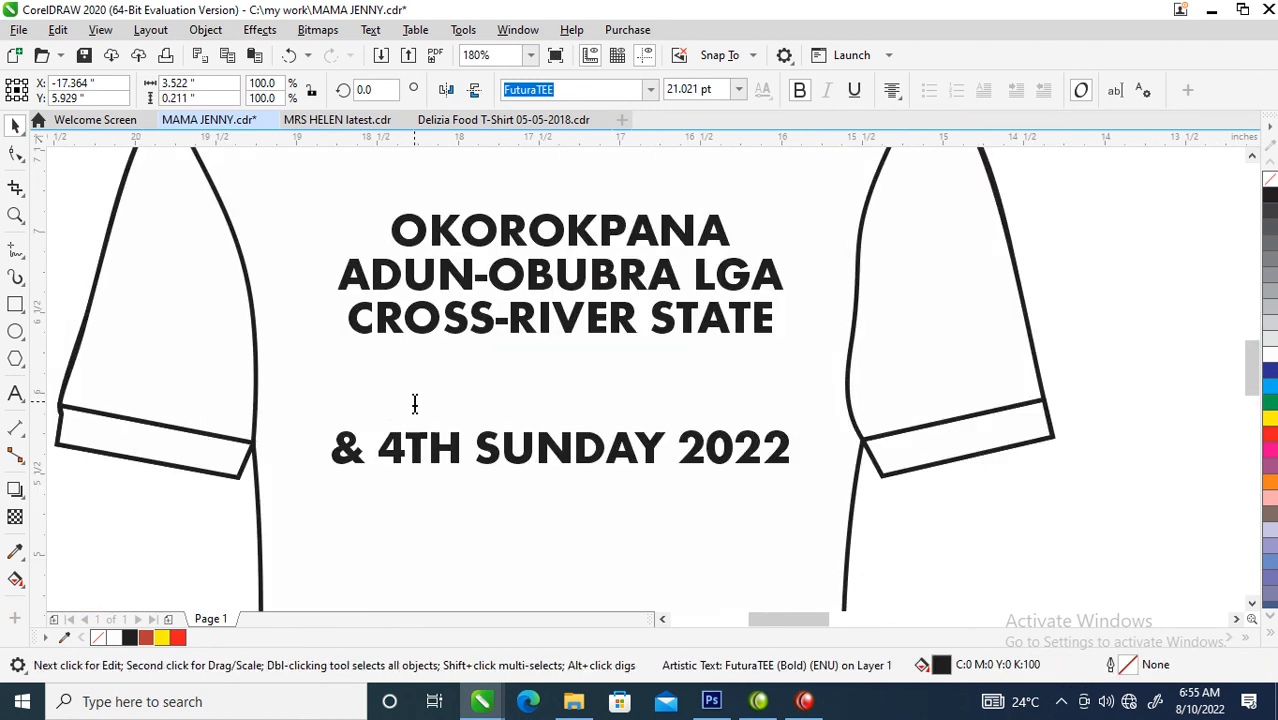
{"action": "key", "text": "ctrl+space"}
{"action": "left_click", "coordinate": [453, 447], "text": "shift"}
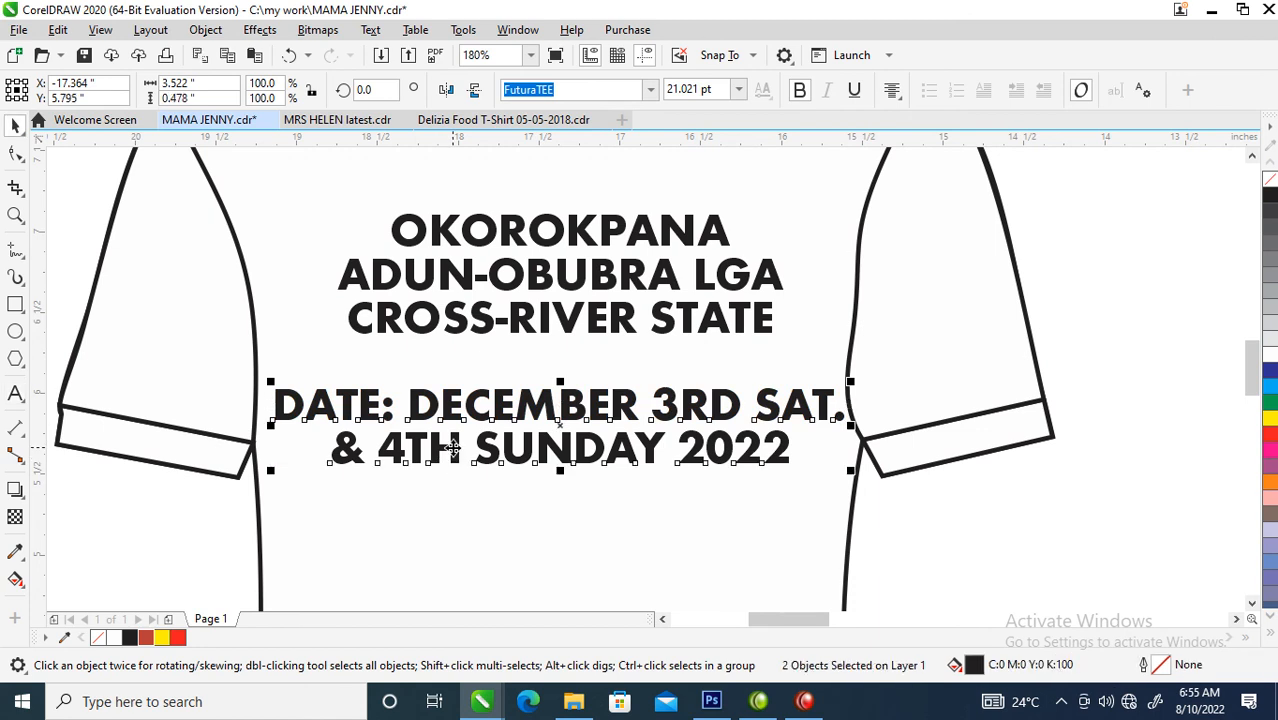
{"action": "key", "text": "ctrl+l"}
- Break the date text after "DATE:" and change the two lines below it to Title Case
{"action": "double_click", "coordinate": [410, 404]}
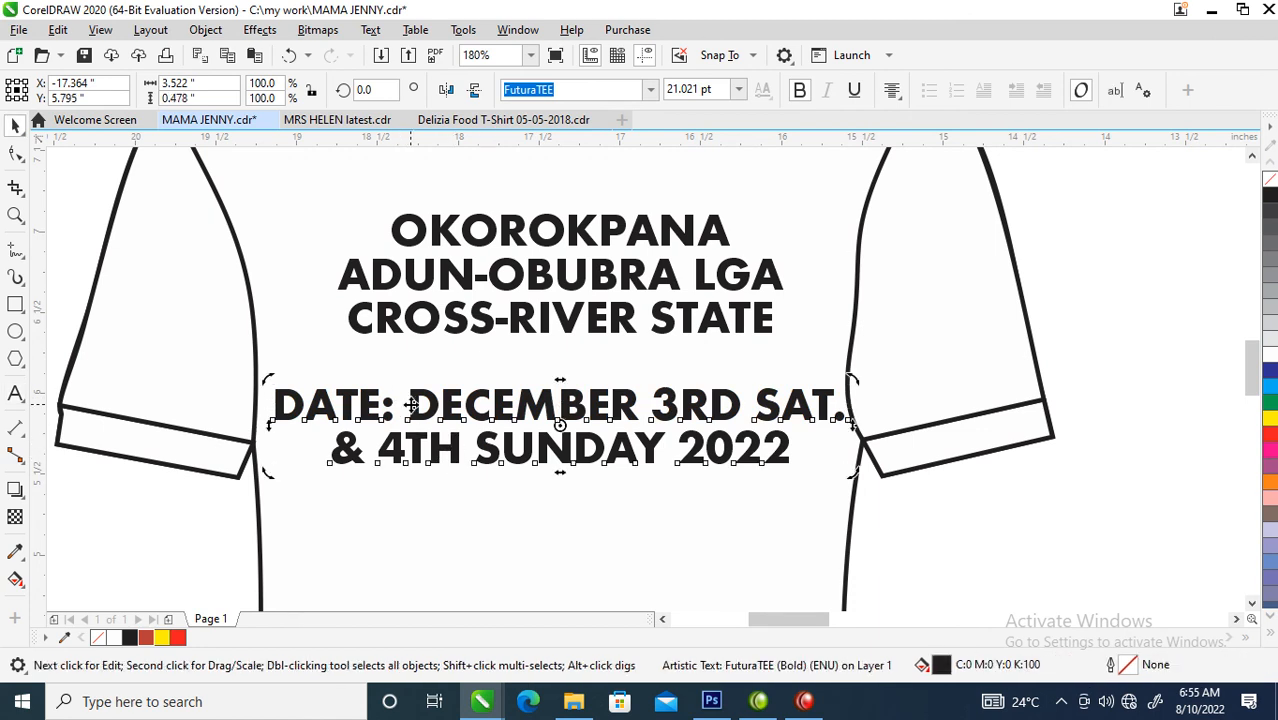
{"action": "key", "text": "Return"}
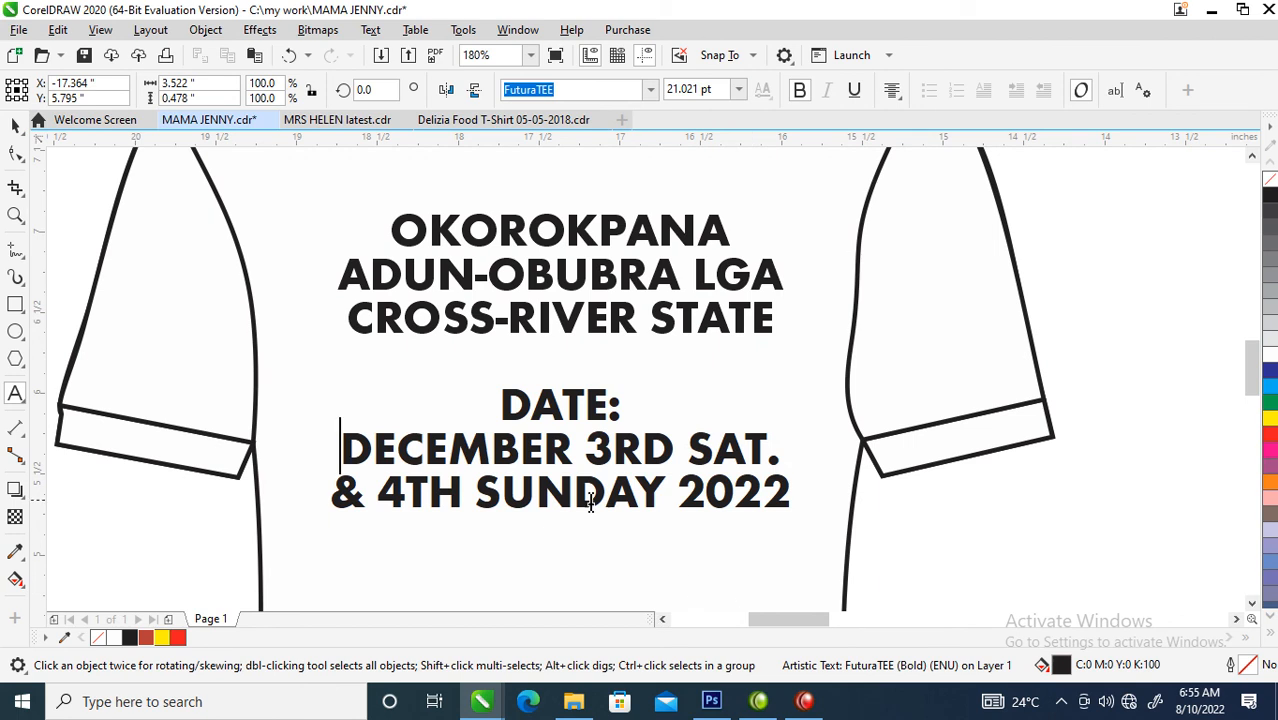
{"action": "left_click_drag", "start_coordinate": [795, 498], "coordinate": [341, 469]}
{"action": "key", "text": "shift+F3"}
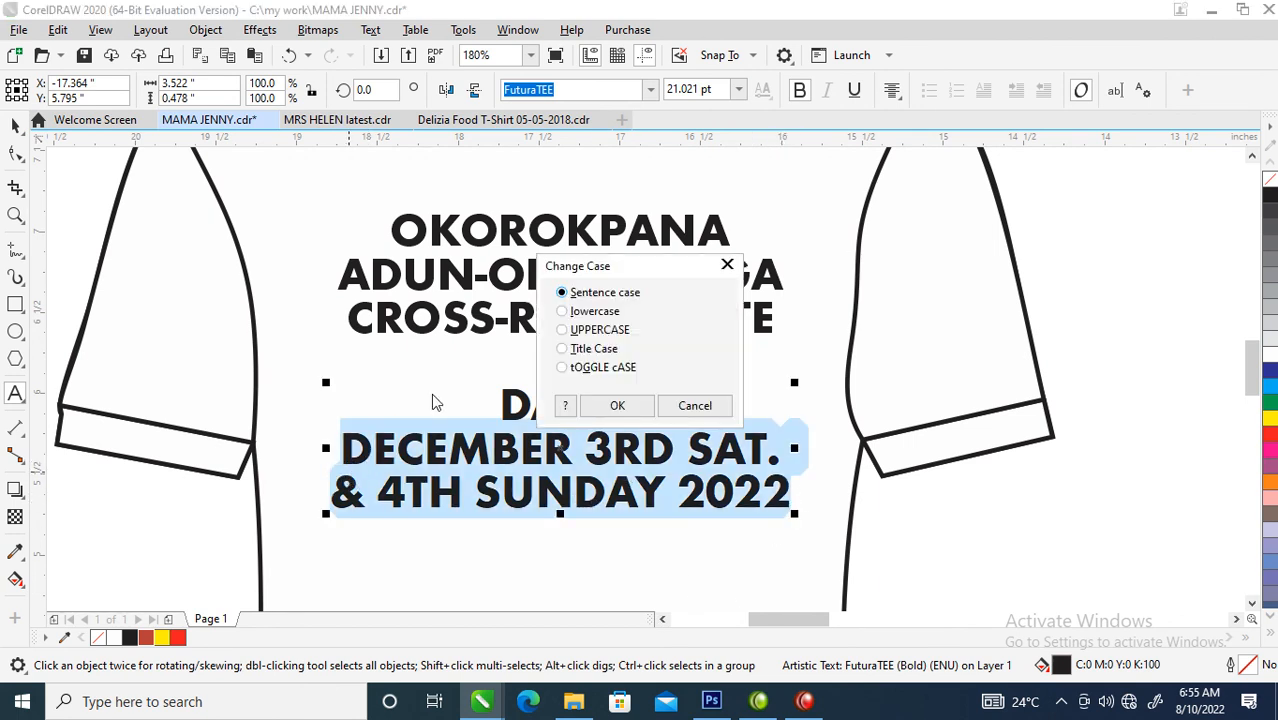
{"action": "left_click", "coordinate": [592, 349]}
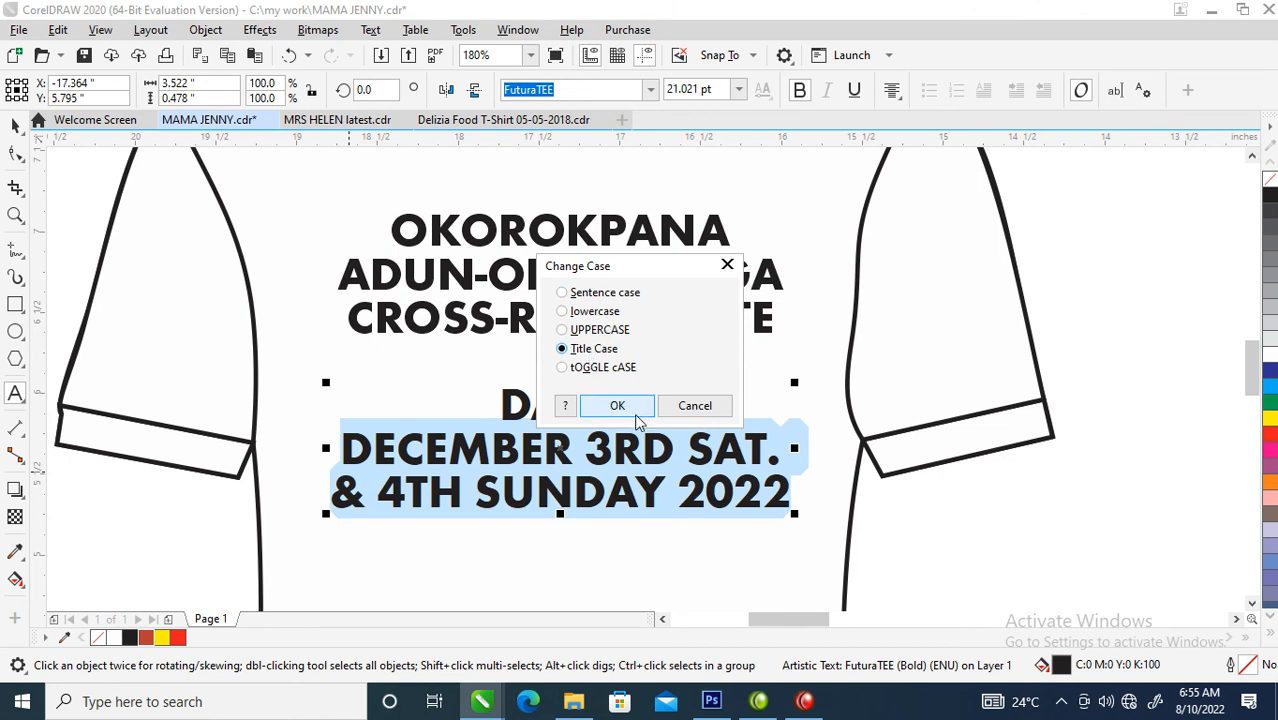
{"action": "left_click", "coordinate": [617, 405]}
{"action": "key", "text": "ctrl+space"}
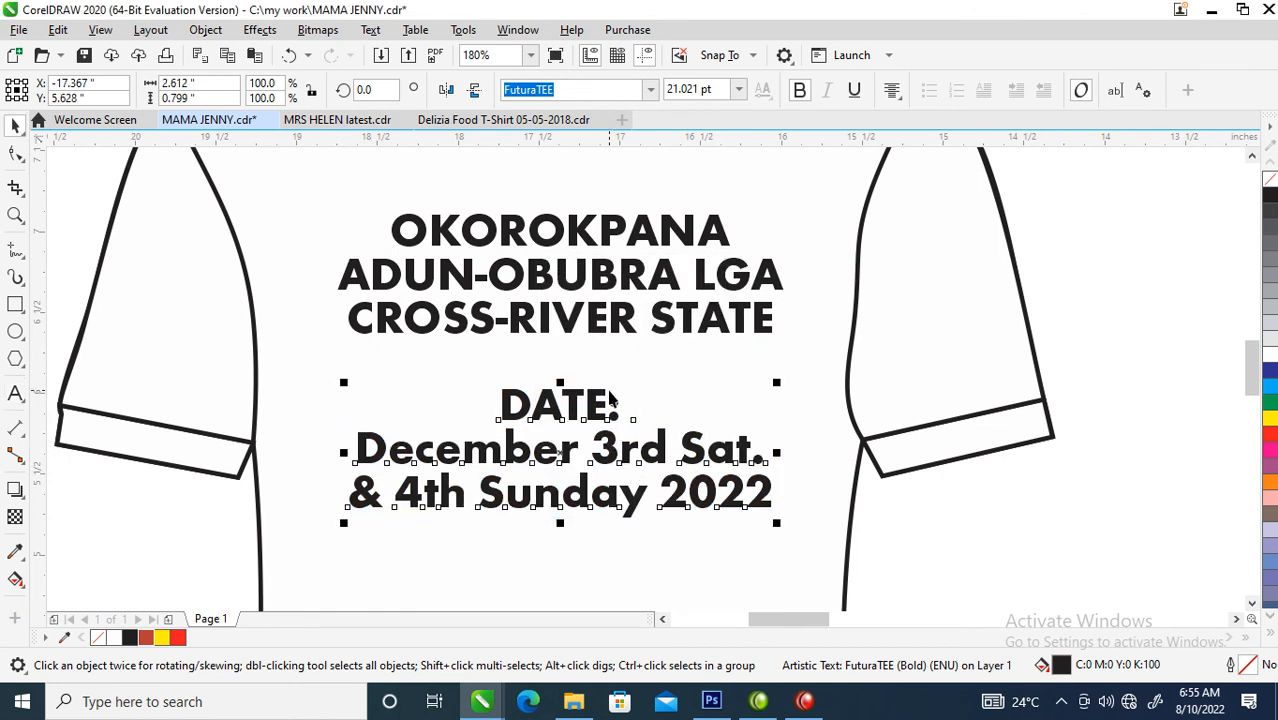
- Scale the date text down to about 1.66 in wide and move it up close beneath the location text
{"action": "left_click_drag", "start_coordinate": [592, 405], "coordinate": [592, 369]}
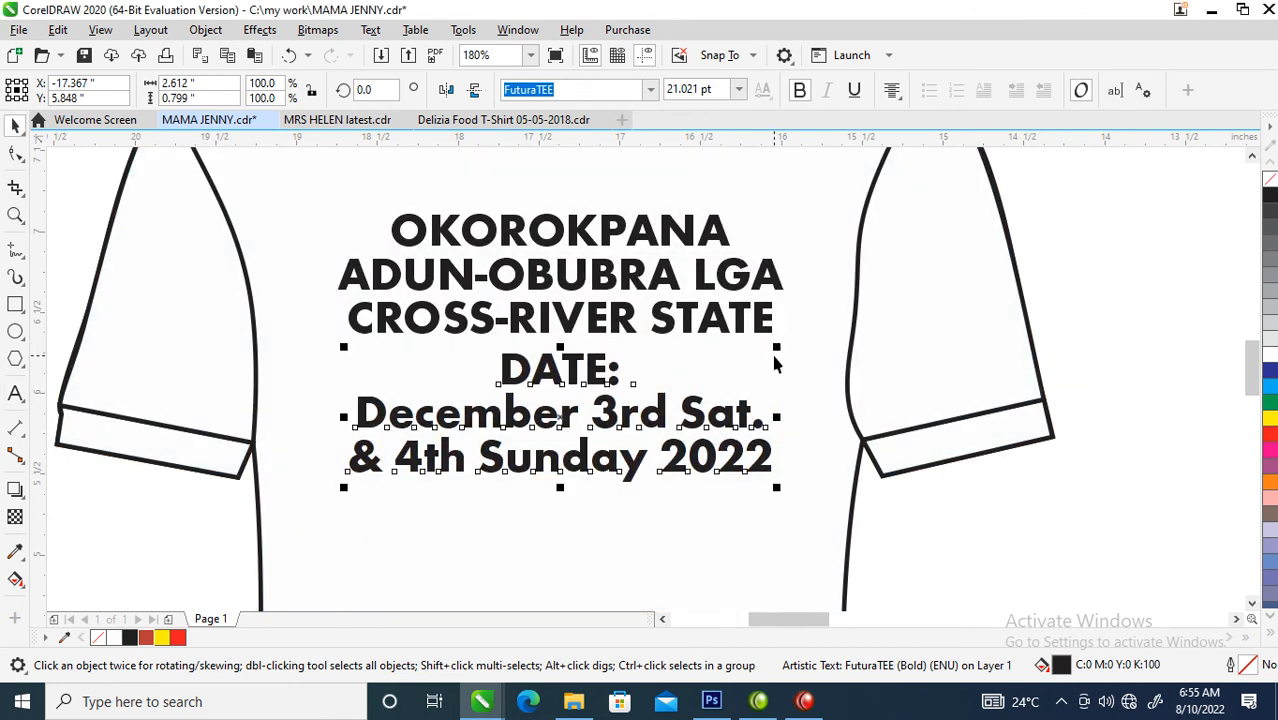
{"action": "left_click_drag", "start_coordinate": [779, 346], "coordinate": [702, 354]}
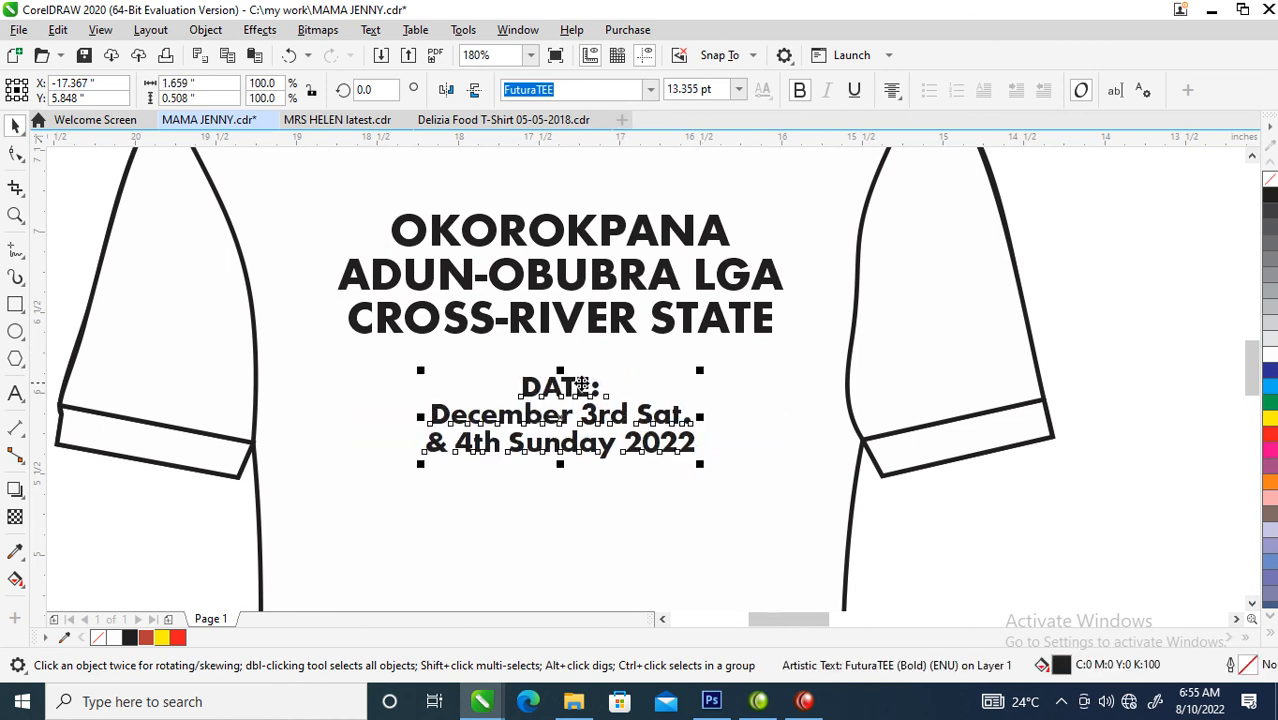
{"action": "left_click_drag", "start_coordinate": [586, 378], "coordinate": [584, 357]}
- Draw a thin black bar about 1.63 by 0.04 in without outline and place it beneath the date text
{"action": "key", "text": "z"}
{"action": "left_click_drag", "start_coordinate": [277, 210], "coordinate": [822, 555]}
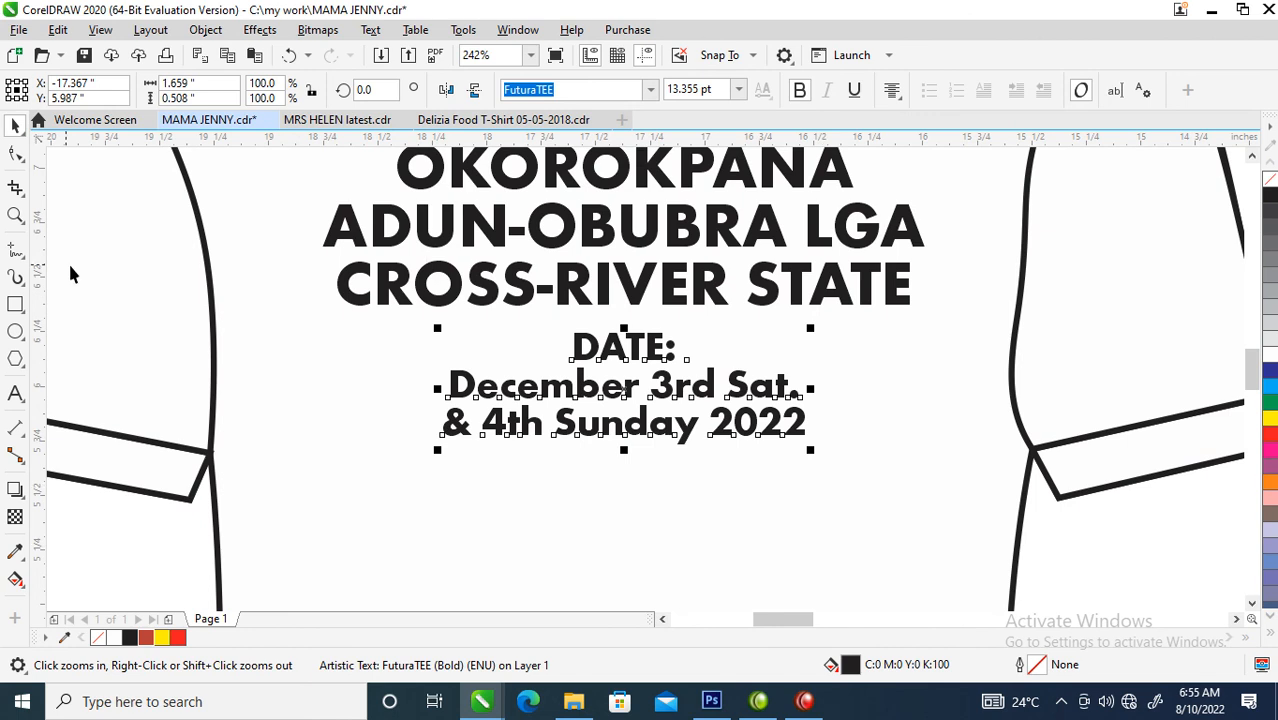
{"action": "left_click", "coordinate": [15, 304]}
{"action": "left_click_drag", "start_coordinate": [449, 446], "coordinate": [815, 455]}
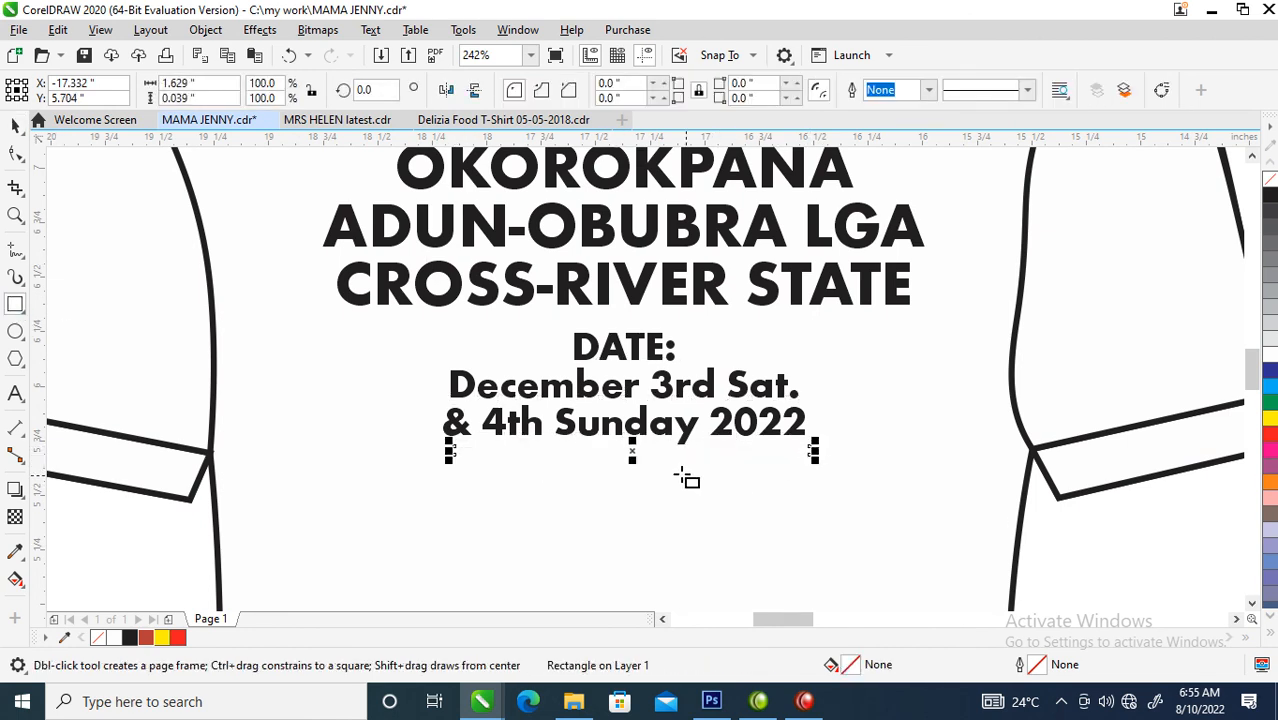
{"action": "key", "text": "space"}
{"action": "left_click", "coordinate": [1270, 192]}
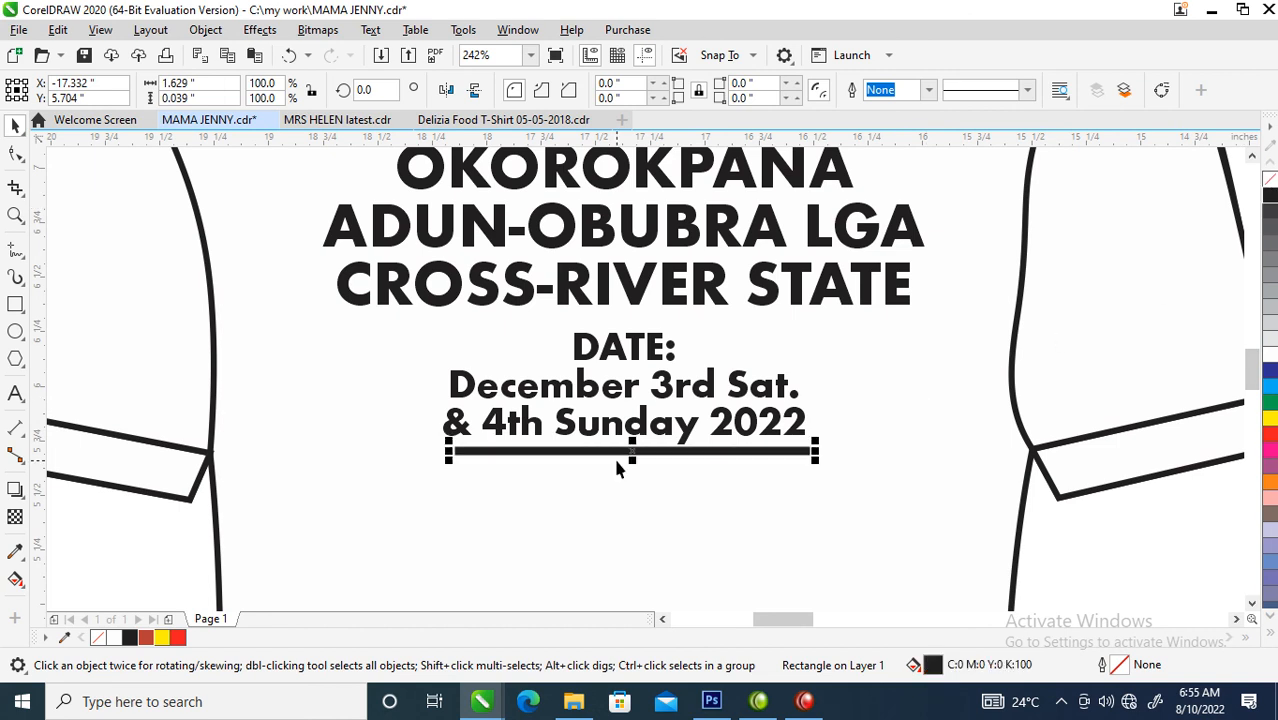
{"action": "left_click_drag", "start_coordinate": [650, 452], "coordinate": [643, 457]}
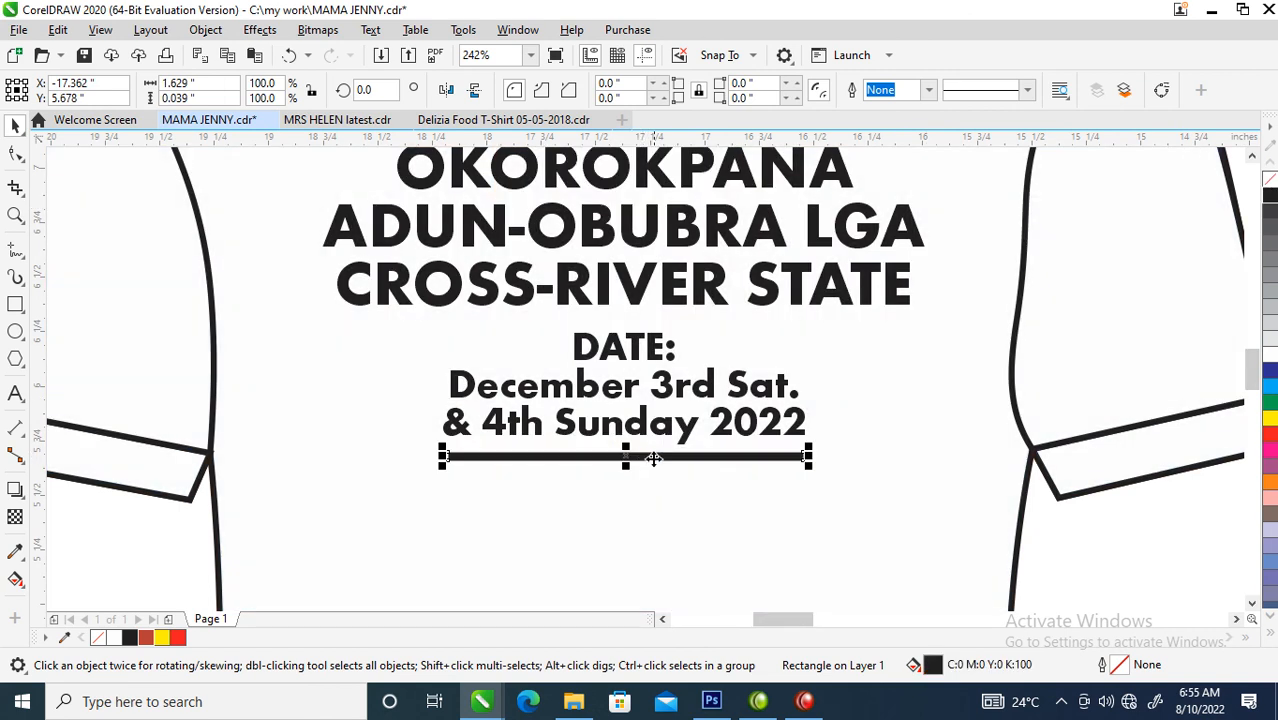
- Build a small black chevron beside the date text from a skewed narrow rectangle welded to its mirrored copy
{"action": "key", "text": "z"}
{"action": "left_click_drag", "start_coordinate": [342, 329], "coordinate": [884, 491]}
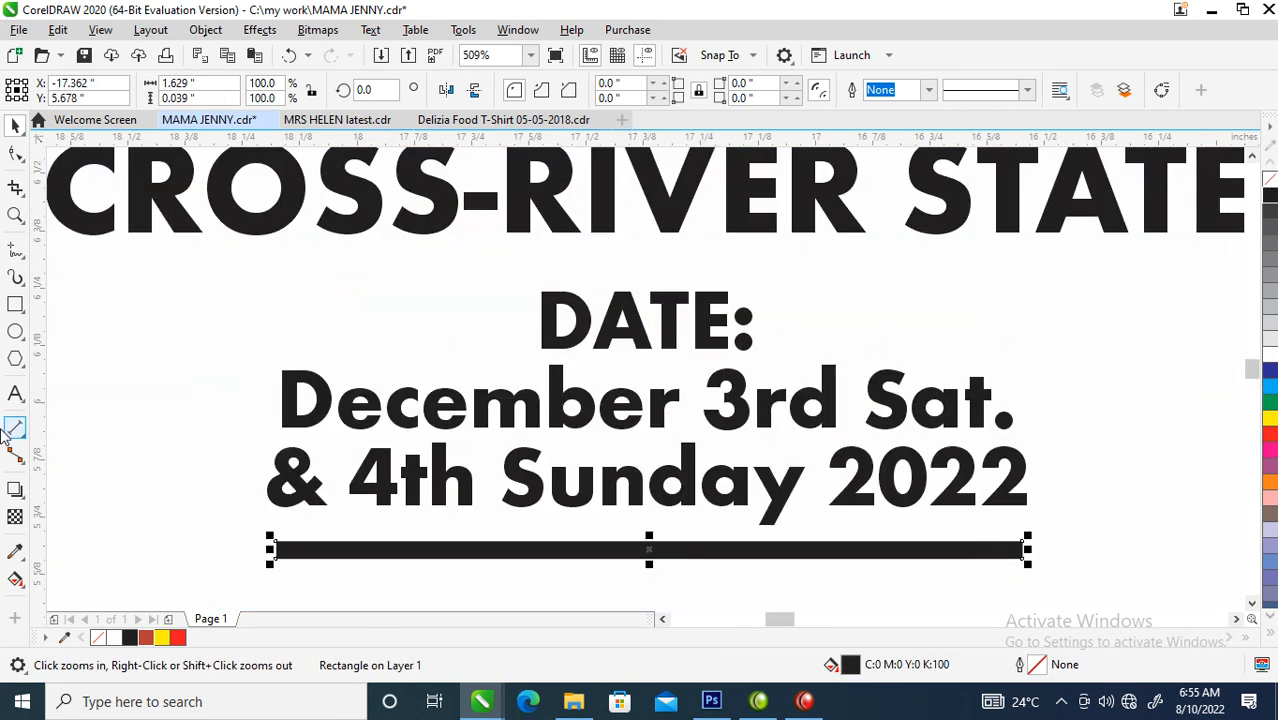
{"action": "left_click", "coordinate": [15, 304]}
{"action": "left_click_drag", "start_coordinate": [242, 268], "coordinate": [262, 303]}
{"action": "key", "text": "space"}
{"action": "left_click", "coordinate": [245, 295]}
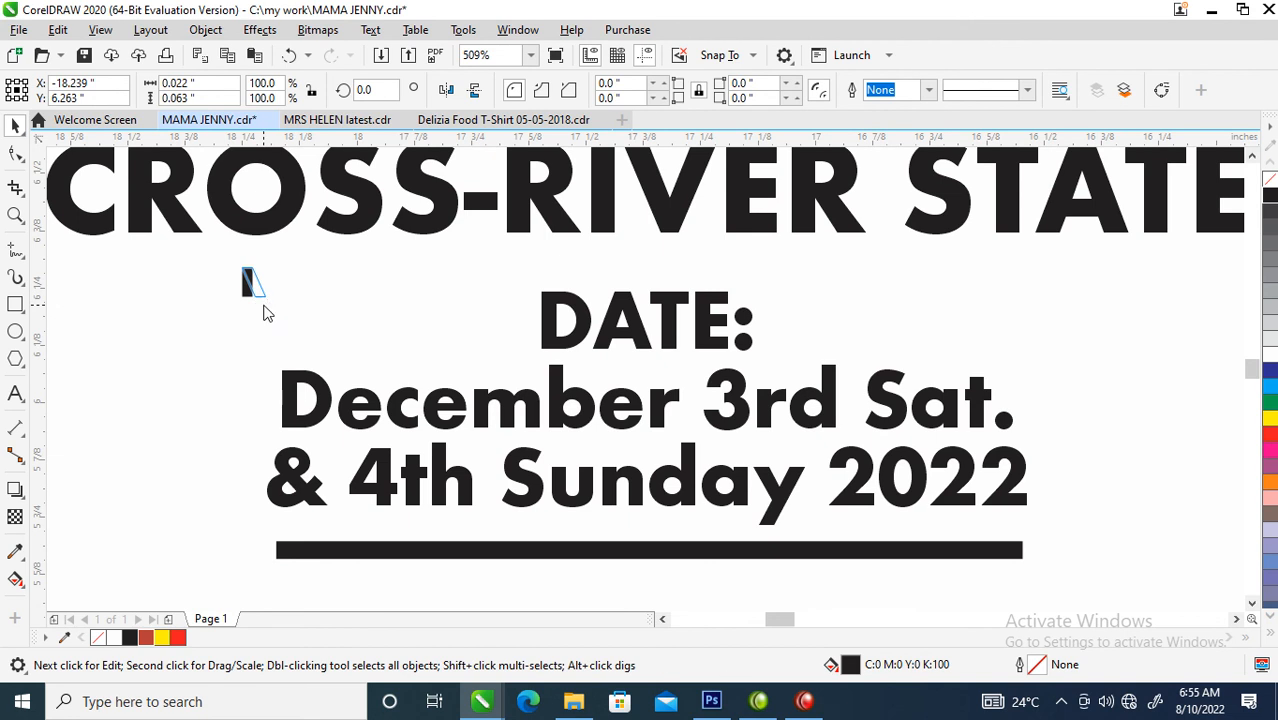
{"action": "left_click", "coordinate": [253, 282]}
{"action": "left_click_drag", "start_coordinate": [254, 257], "coordinate": [253, 284]}
{"action": "left_click", "coordinate": [253, 274], "text": "shift"}
{"action": "left_click", "coordinate": [549, 91]}
- Place the chevron before "DATE:" and duplicate it at even spacing into a row of eight
{"action": "left_click_drag", "start_coordinate": [256, 285], "coordinate": [350, 327]}
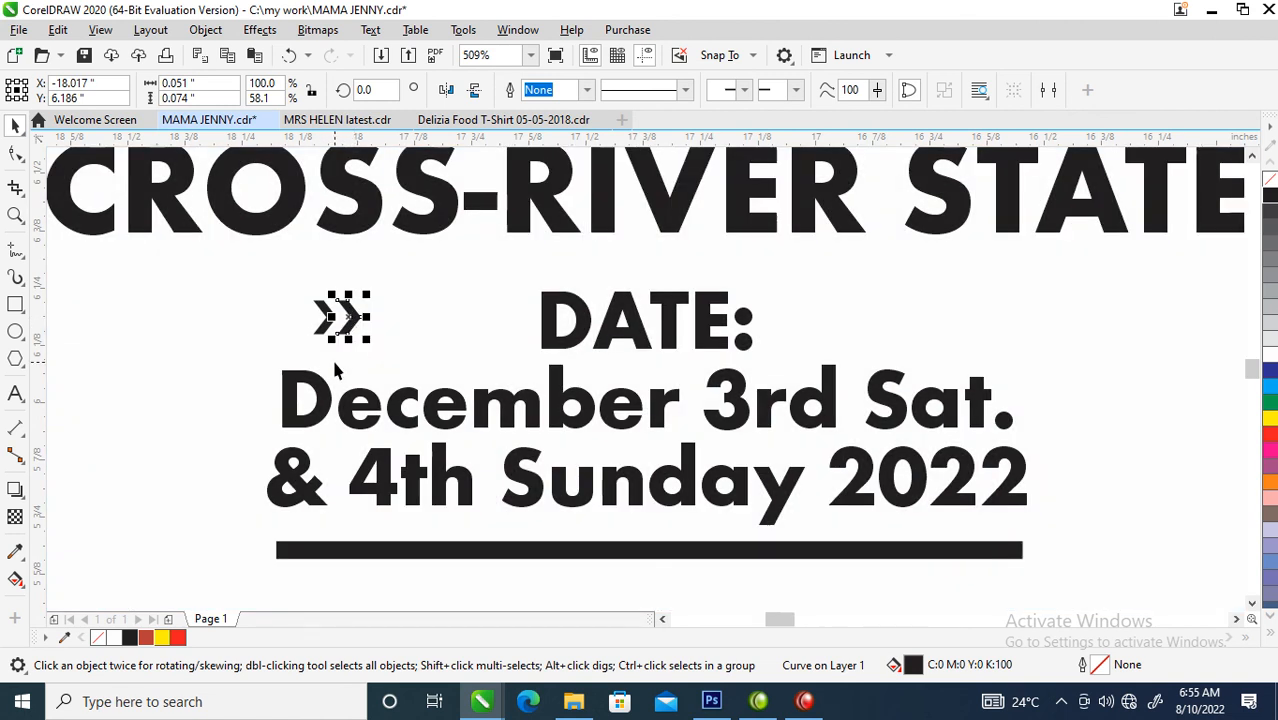
{"action": "key", "text": "ctrl+d"}
{"action": "key", "text": "ctrl+d"}
{"action": "key", "text": "ctrl+d"}
{"action": "key", "text": "ctrl+d"}
{"action": "key", "text": "ctrl+d"}
{"action": "key", "text": "ctrl+d"}
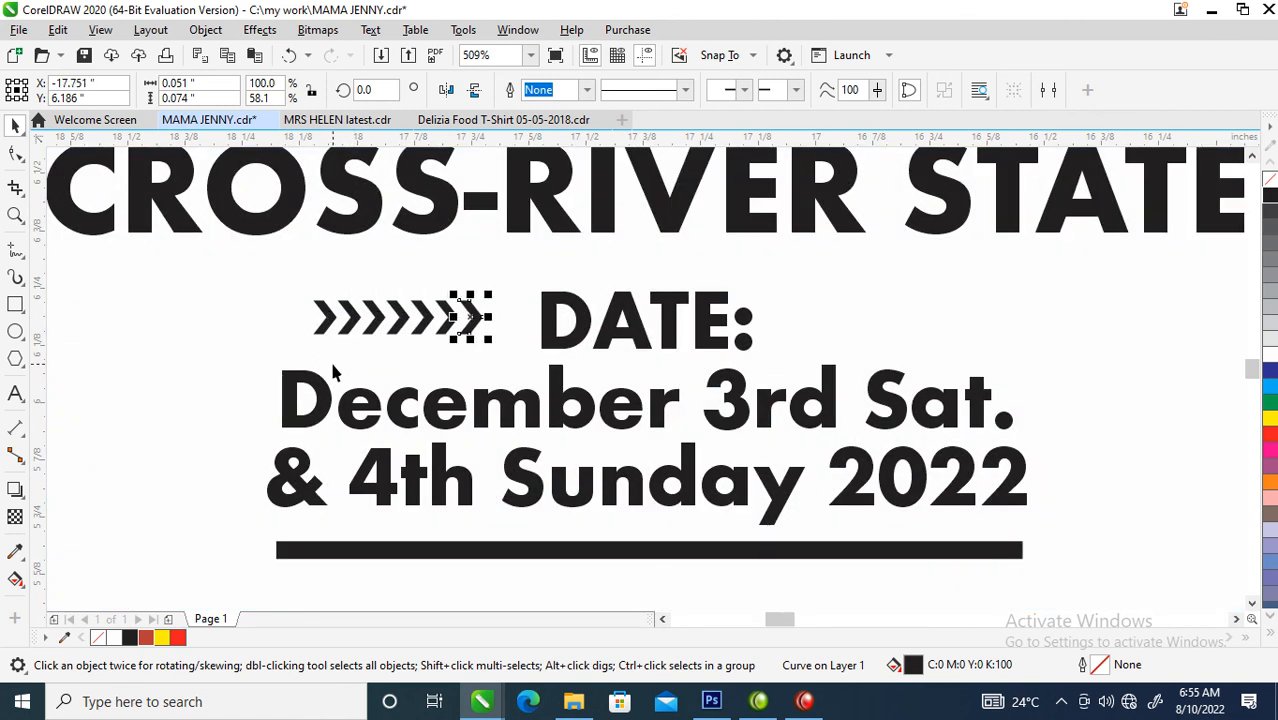
- Join the eight chevrons into one curve and place a copy facing the opposite way after "DATE:"
{"action": "left_click_drag", "start_coordinate": [254, 257], "coordinate": [546, 358]}
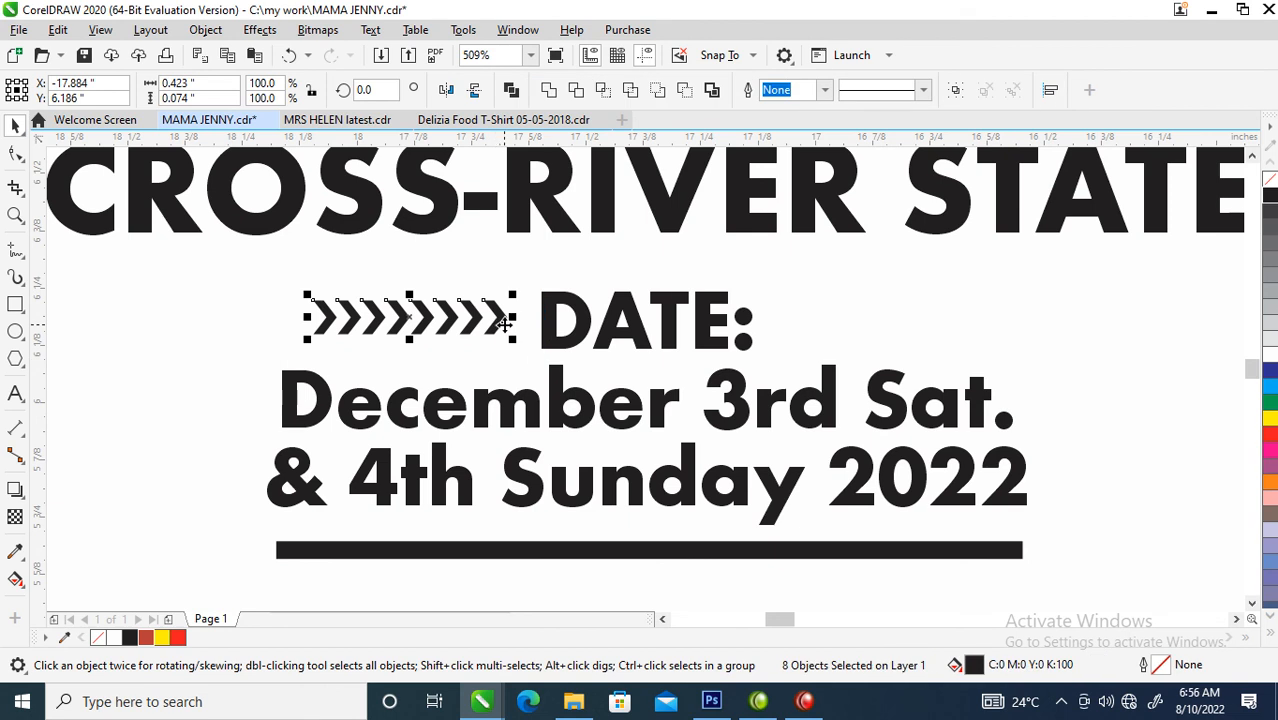
{"action": "left_click", "coordinate": [513, 344]}
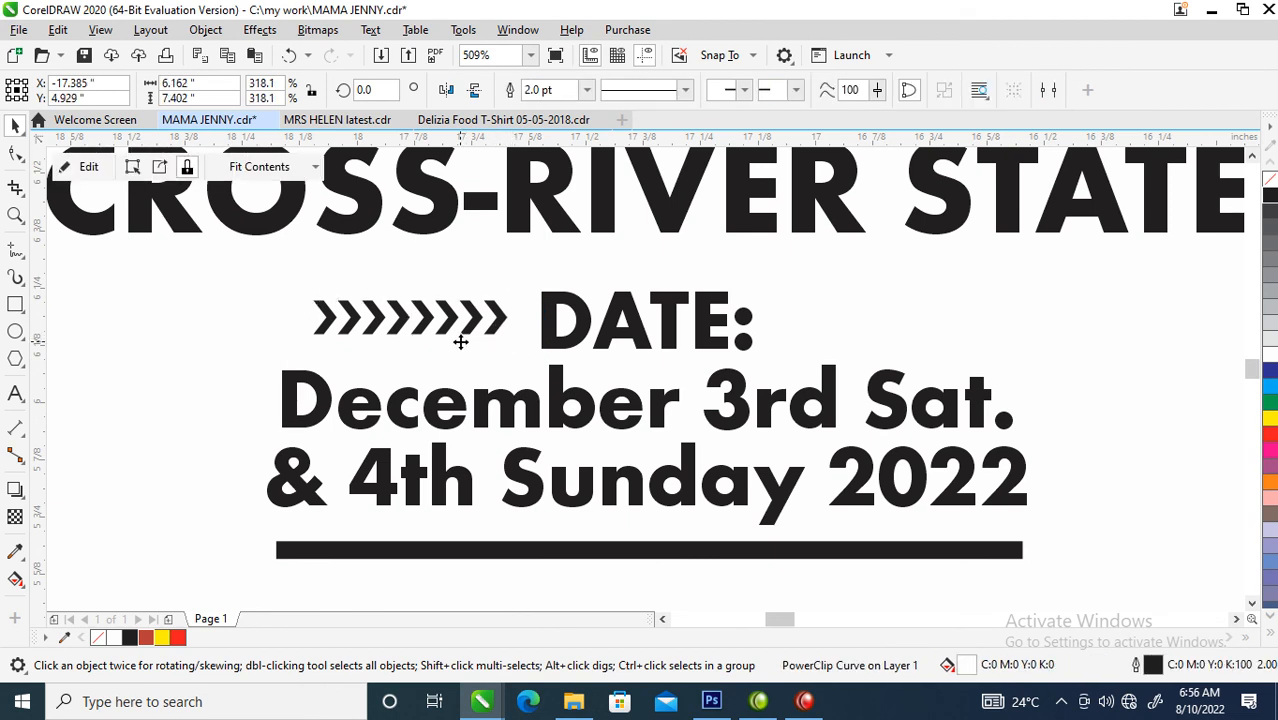
{"action": "left_click_drag", "start_coordinate": [534, 373], "coordinate": [534, 373]}
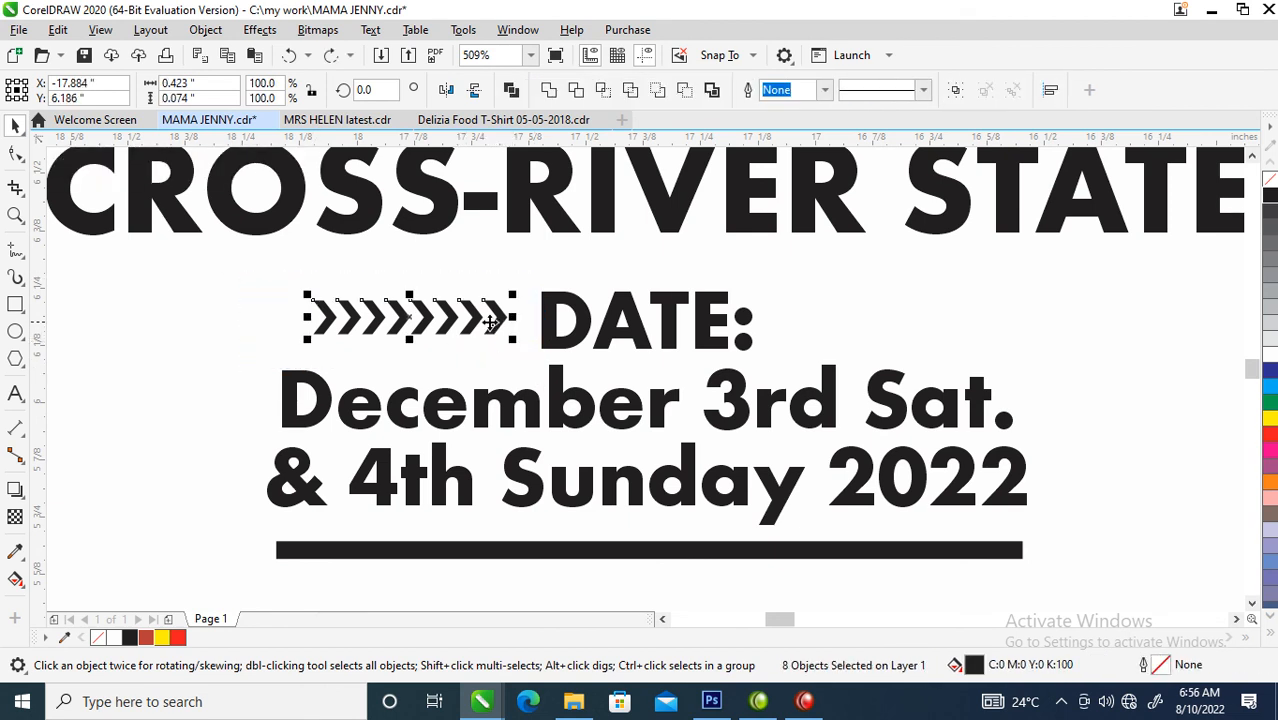
{"action": "left_click", "coordinate": [492, 335]}
{"action": "left_click_drag", "start_coordinate": [307, 332], "coordinate": [806, 328]}
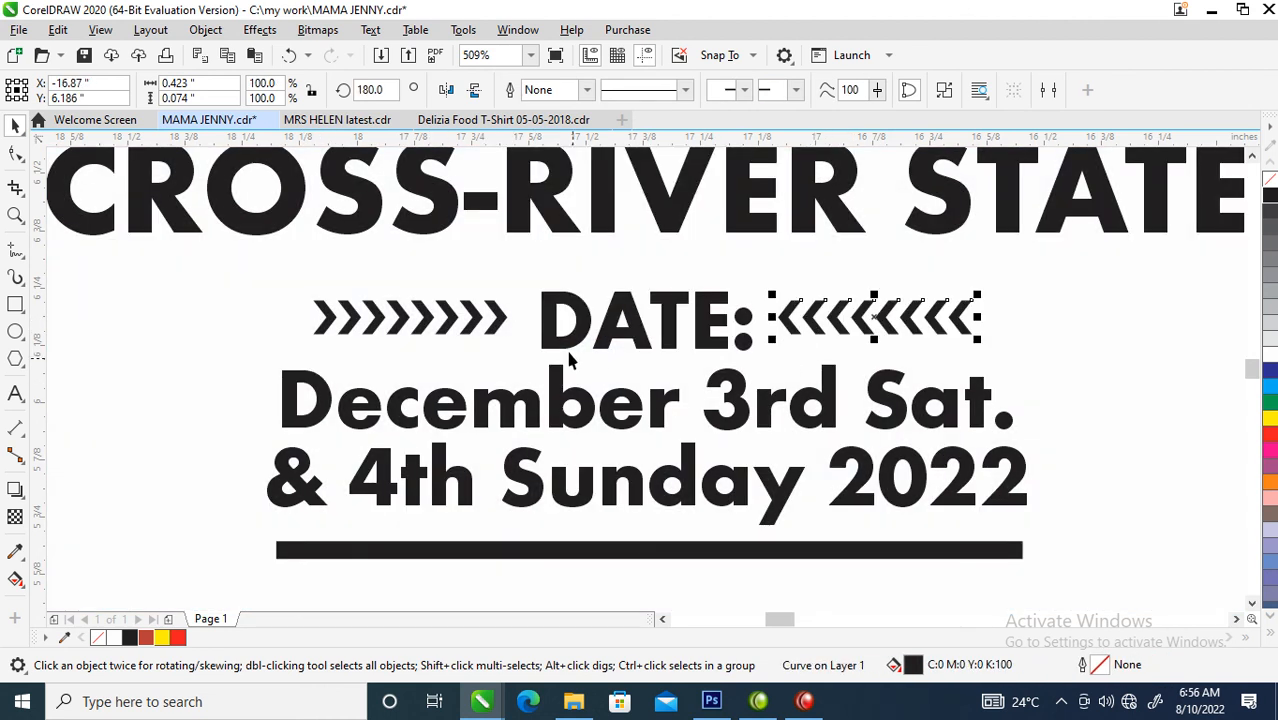
- Group the two chevron rows and centre them horizontally on the date text
{"action": "left_click", "coordinate": [497, 322], "text": "shift"}
{"action": "key", "text": "ctrl+g"}
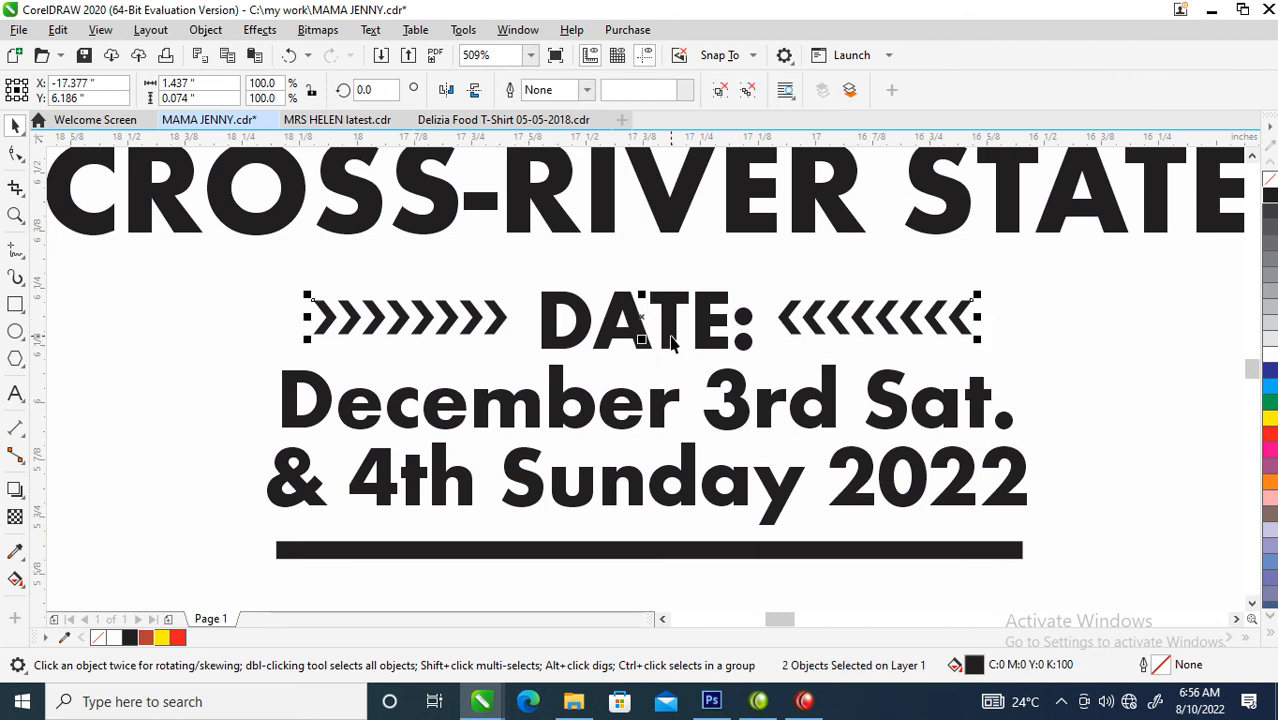
{"action": "left_click", "coordinate": [670, 329], "text": "shift"}
{"action": "key", "text": "c"}
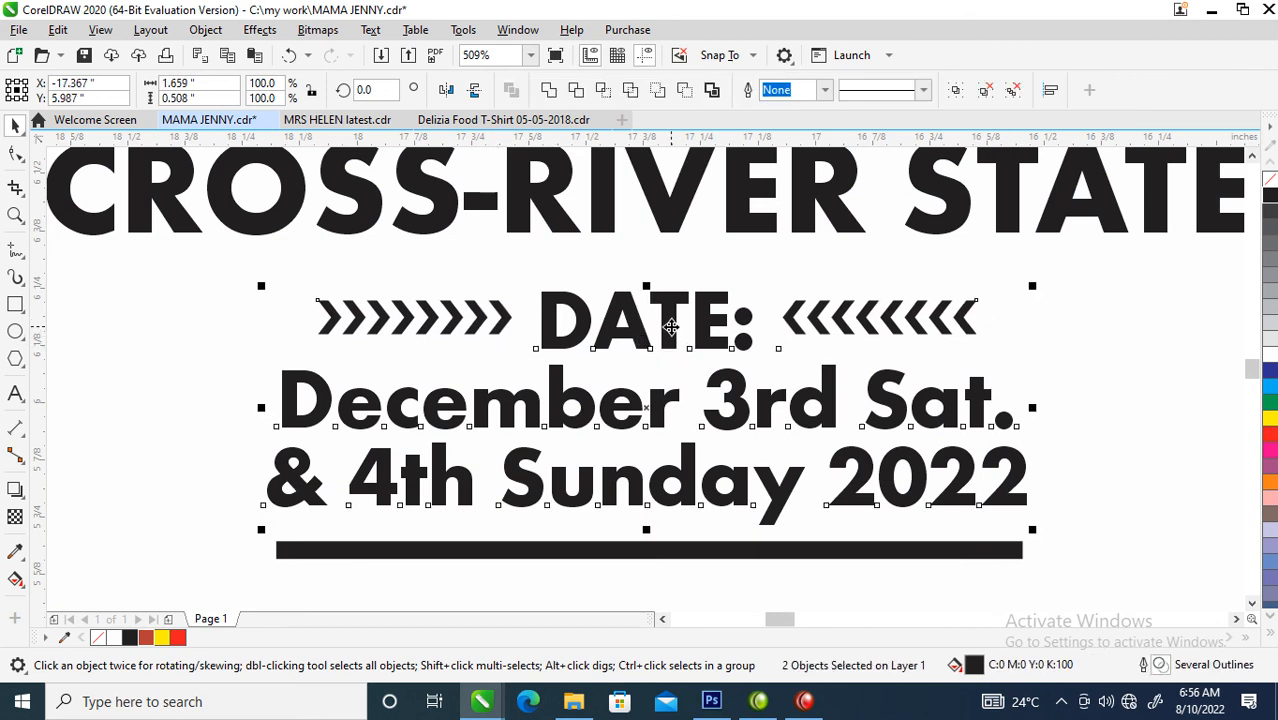
- Move the date text, chevrons and bar down together to widen the gap below the location text
{"action": "scroll", "coordinate": [677, 421], "scroll_direction": "down", "scroll_amount": 2}
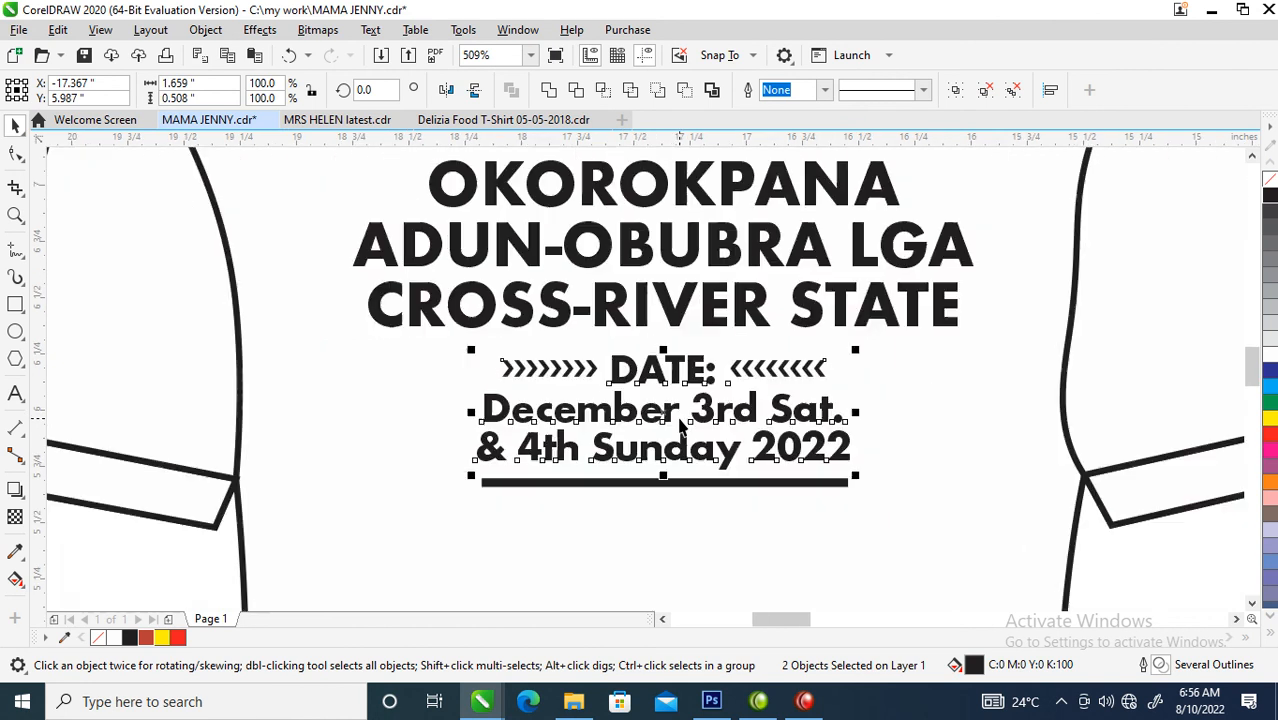
{"action": "scroll", "coordinate": [714, 384], "scroll_direction": "down", "scroll_amount": 2}
{"action": "left_click_drag", "start_coordinate": [532, 386], "coordinate": [826, 500]}
{"action": "left_click_drag", "start_coordinate": [779, 418], "coordinate": [779, 438]}
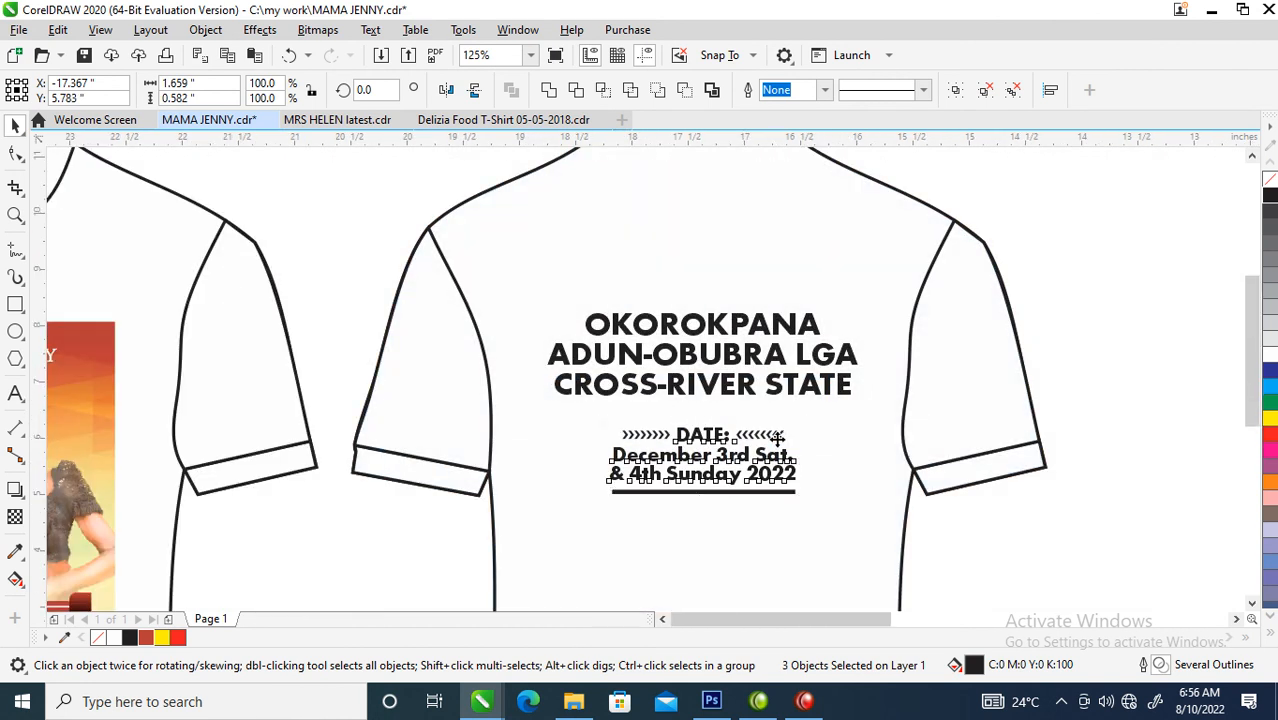
{"action": "scroll", "coordinate": [660, 370], "scroll_direction": "down", "scroll_amount": 5}
{"action": "key", "text": "z"}
{"action": "left_click_drag", "start_coordinate": [570, 355], "coordinate": [766, 445]}
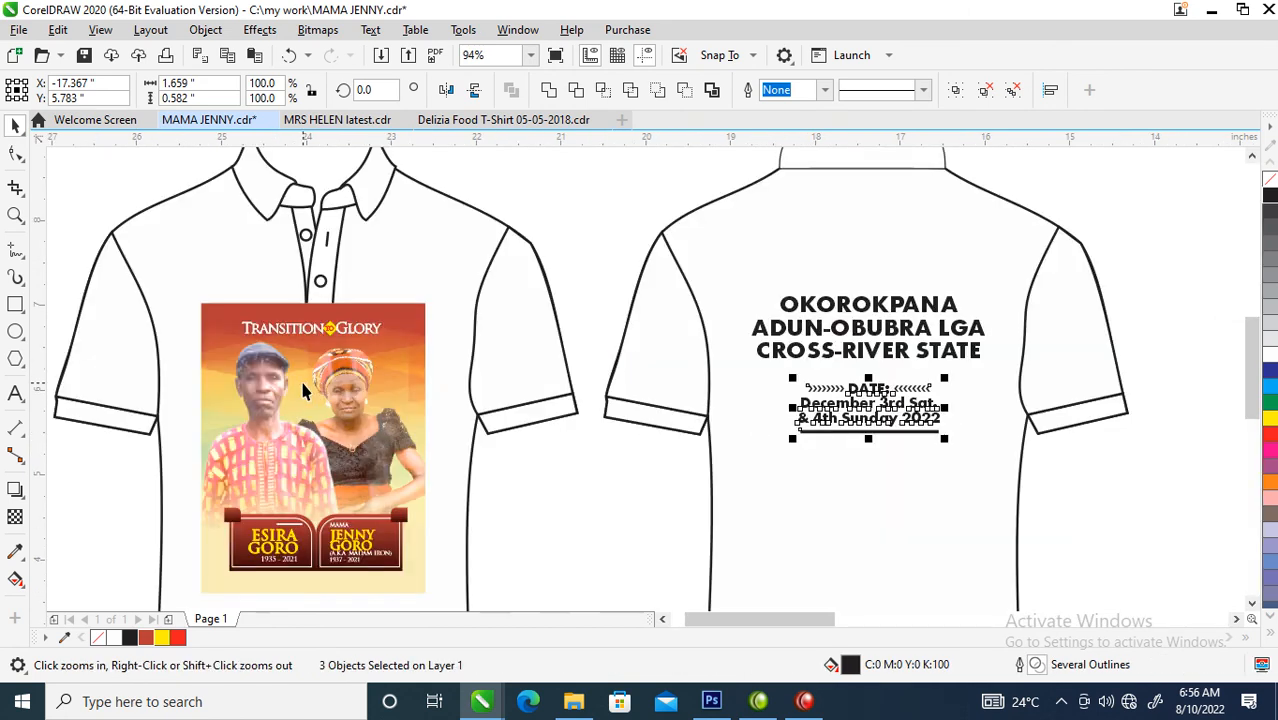
{"action": "left_click_drag", "start_coordinate": [176, 287], "coordinate": [433, 566]}
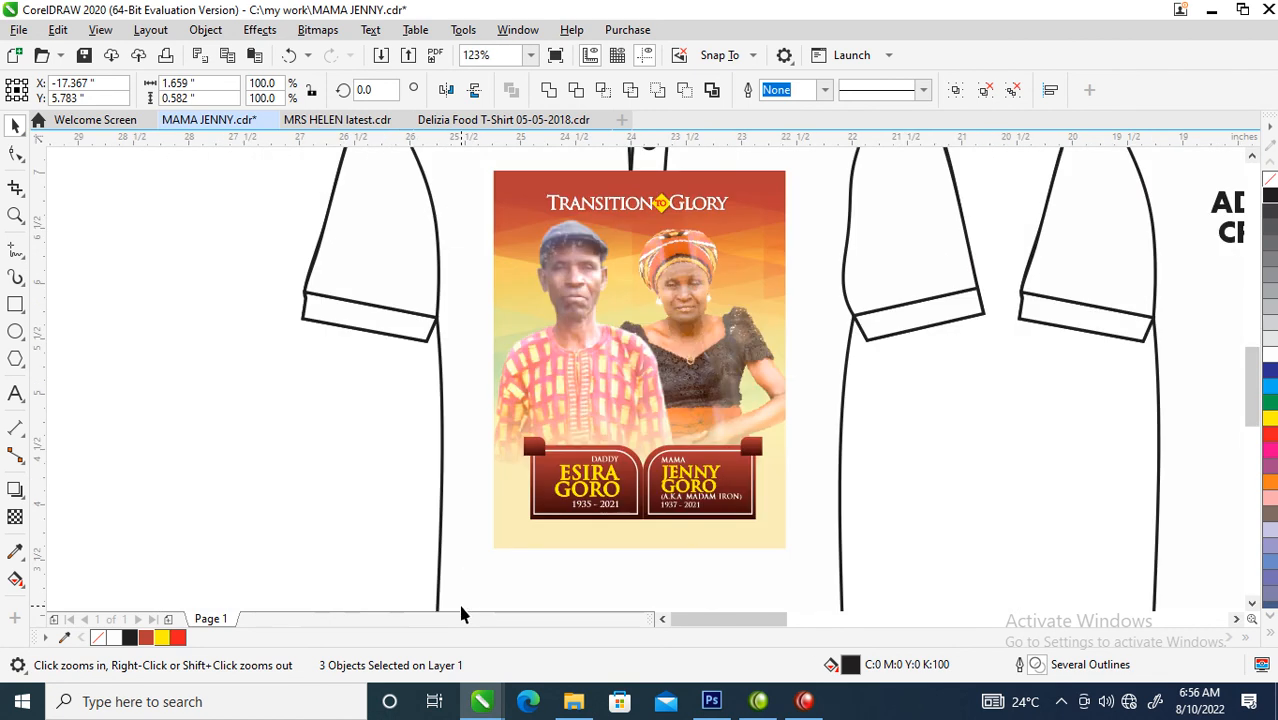